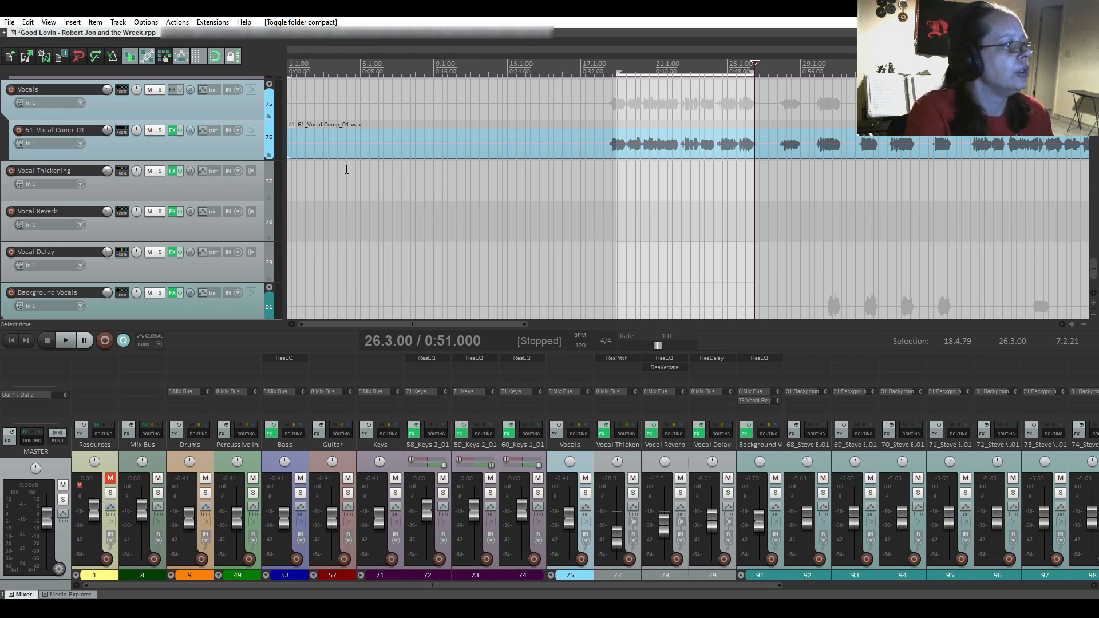
# Add a new track below Vocal Delay and name it "Vocal Octave Under".
pyautogui.click(160, 269)
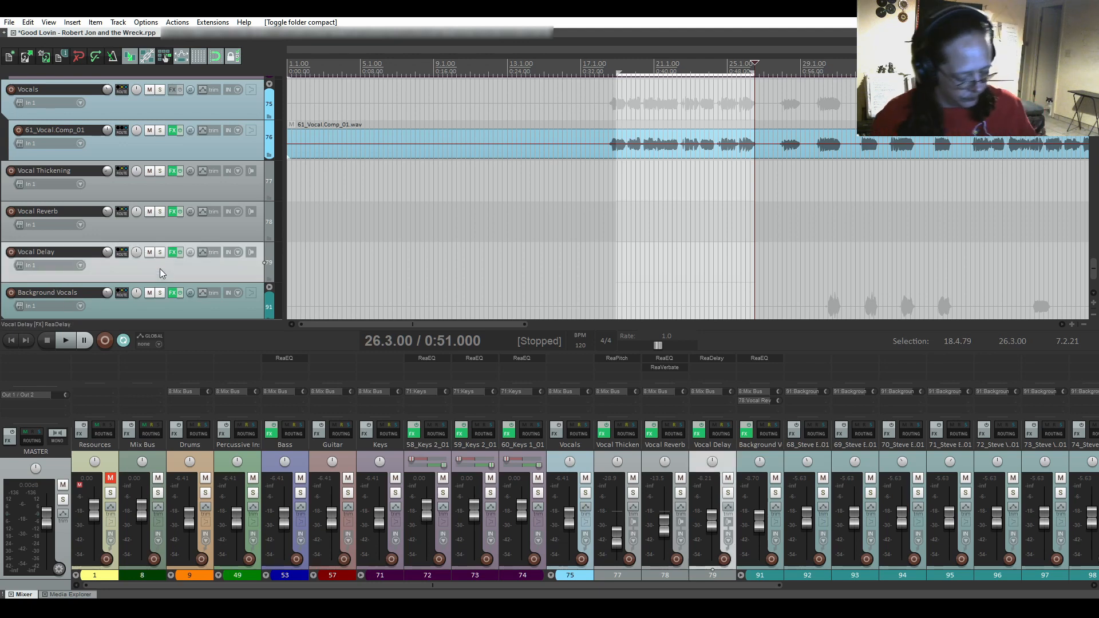
pyautogui.hotkey('ctrl', 't')
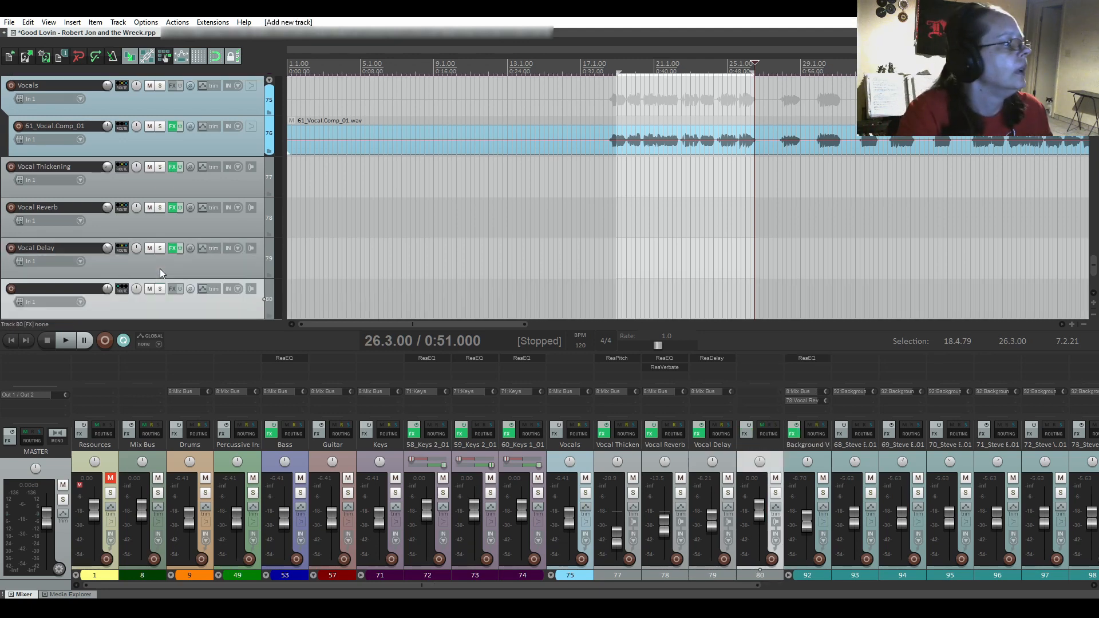
pyautogui.doubleClick(54, 288)
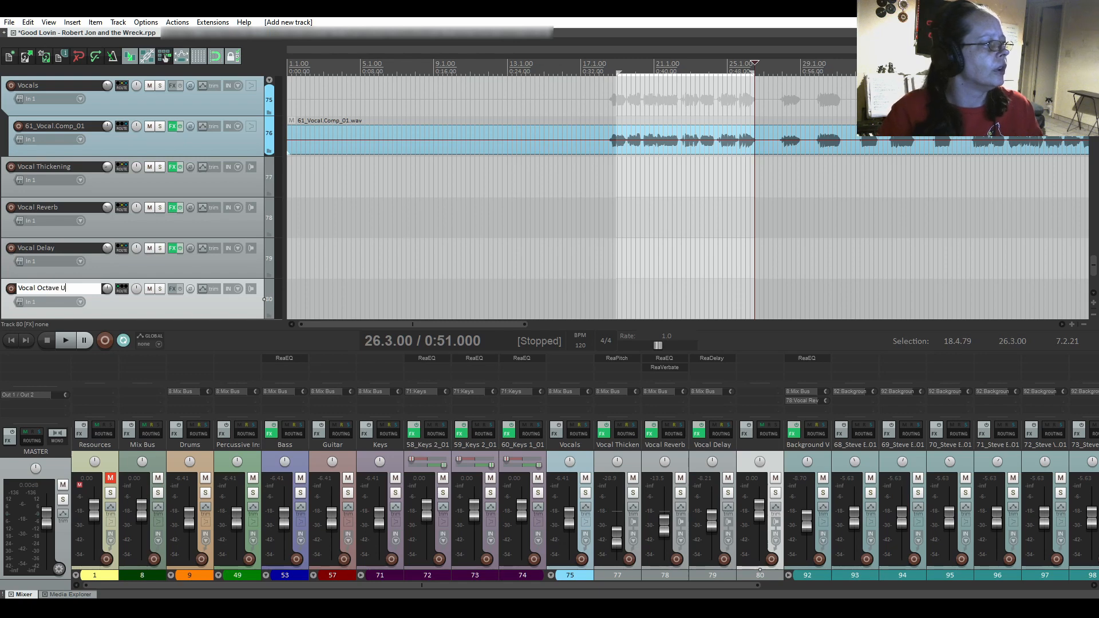
pyautogui.write('Vocal Octave Under')
pyautogui.press('Return')
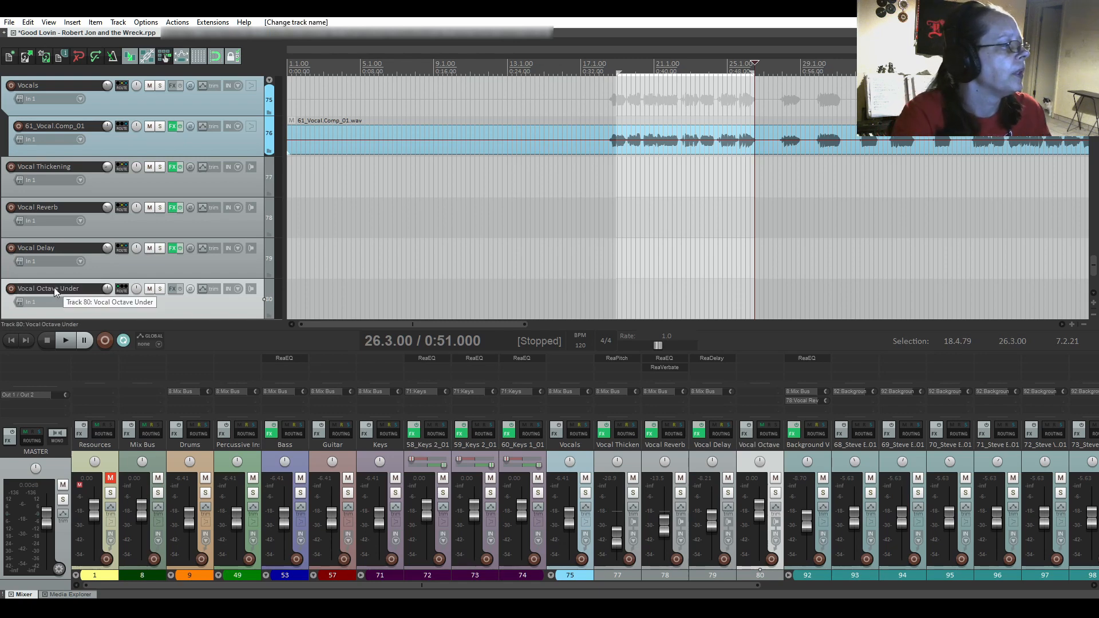
# Disable the master send of the Vocal Octave Under track and add a send from it to the Mix Bus.
pyautogui.click(122, 289)
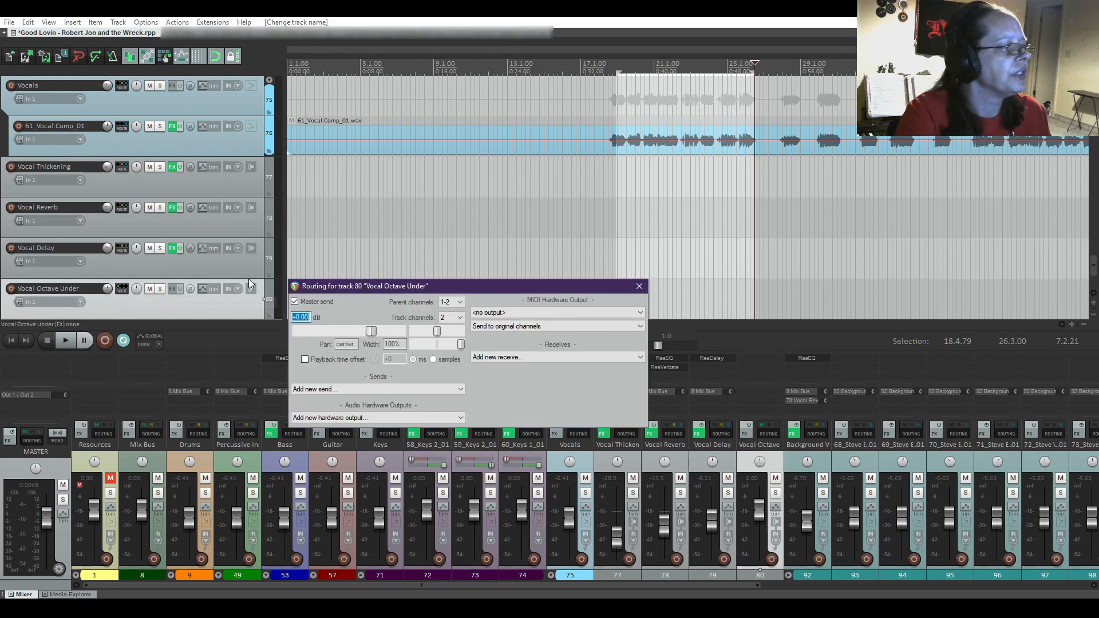
pyautogui.click(295, 302)
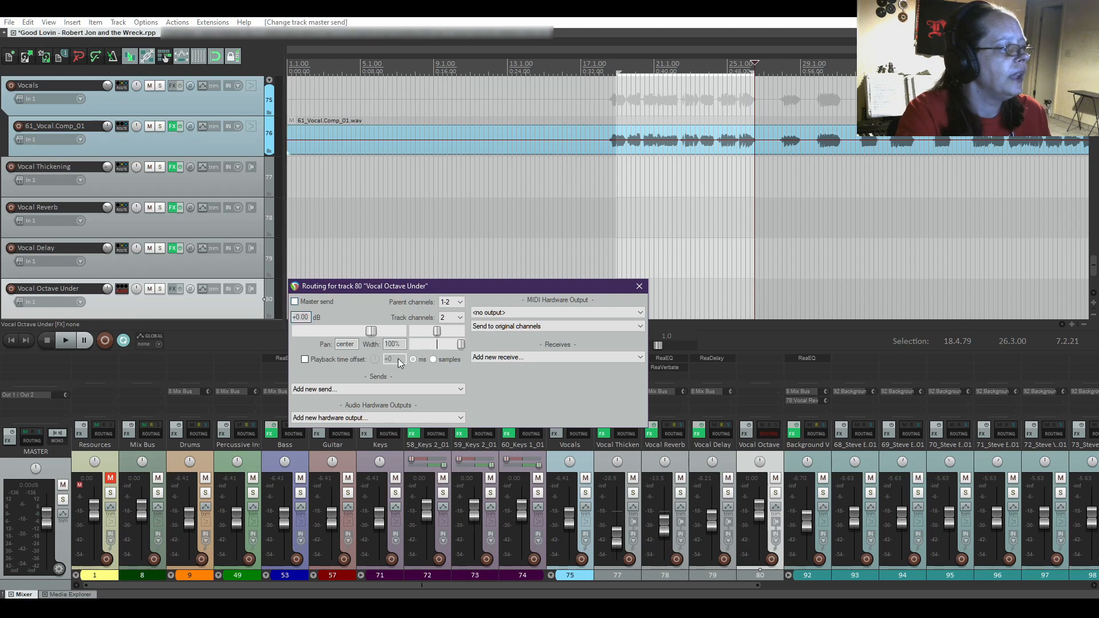
pyautogui.click(398, 389)
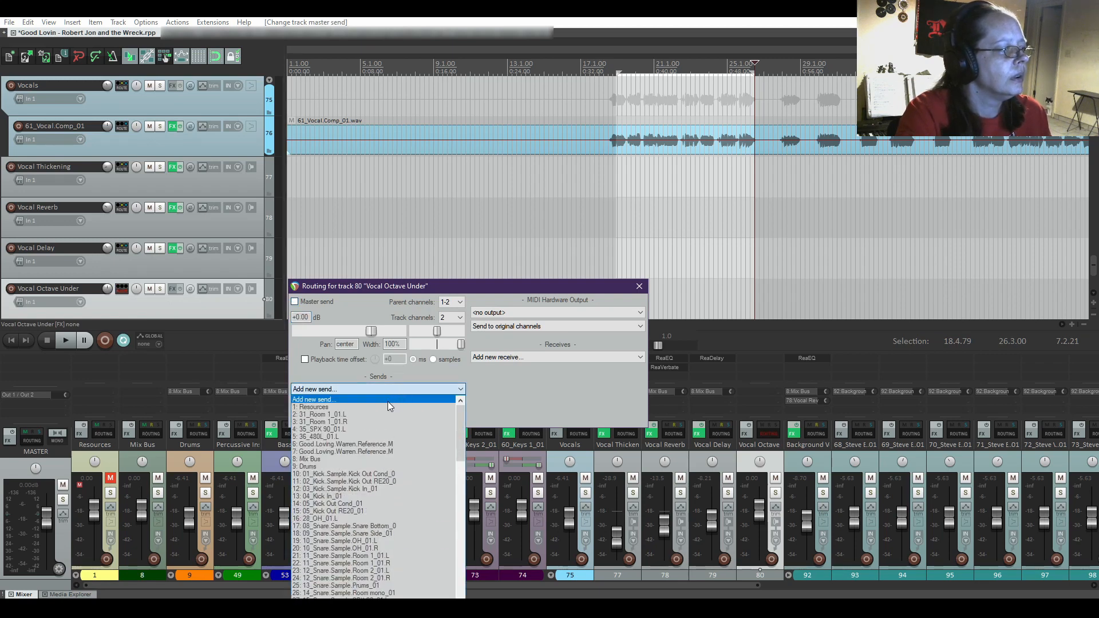
pyautogui.click(334, 459)
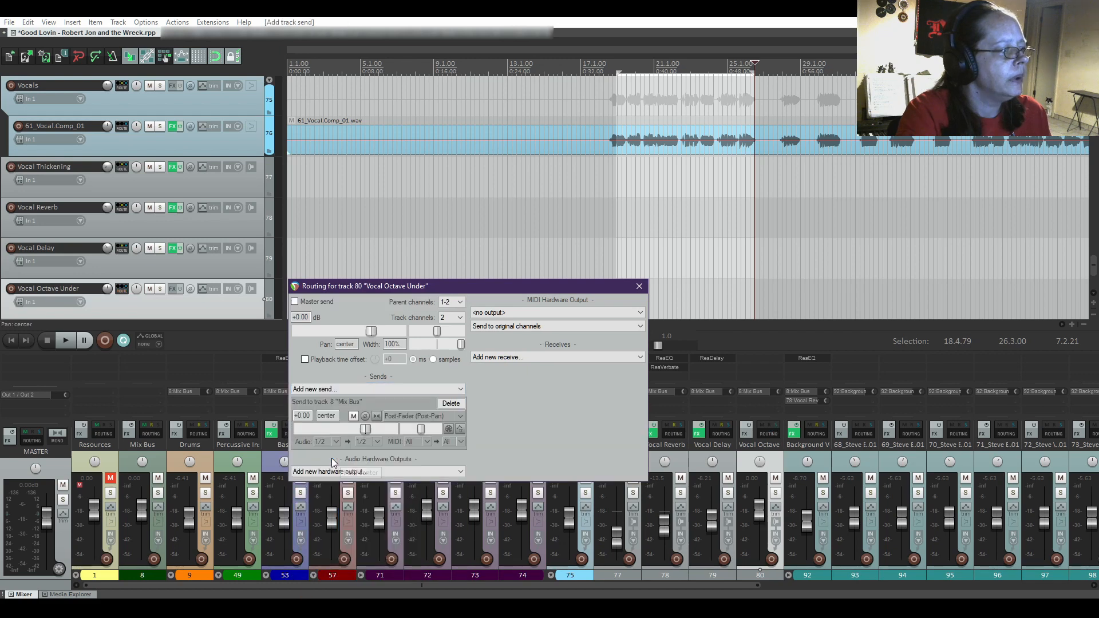
pyautogui.click(639, 287)
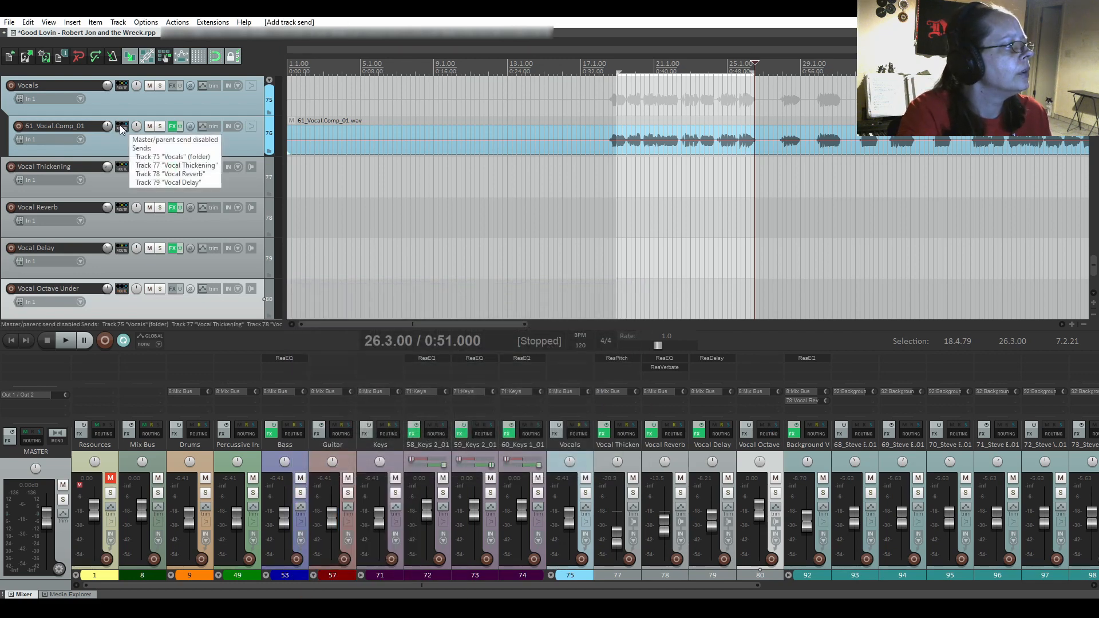
# Create a send from the 61_Vocal.Comp_01 track to the Vocal Octave Under track, keeping the default send settings.
pyautogui.moveTo(120, 127); pyautogui.dragTo(119, 293)
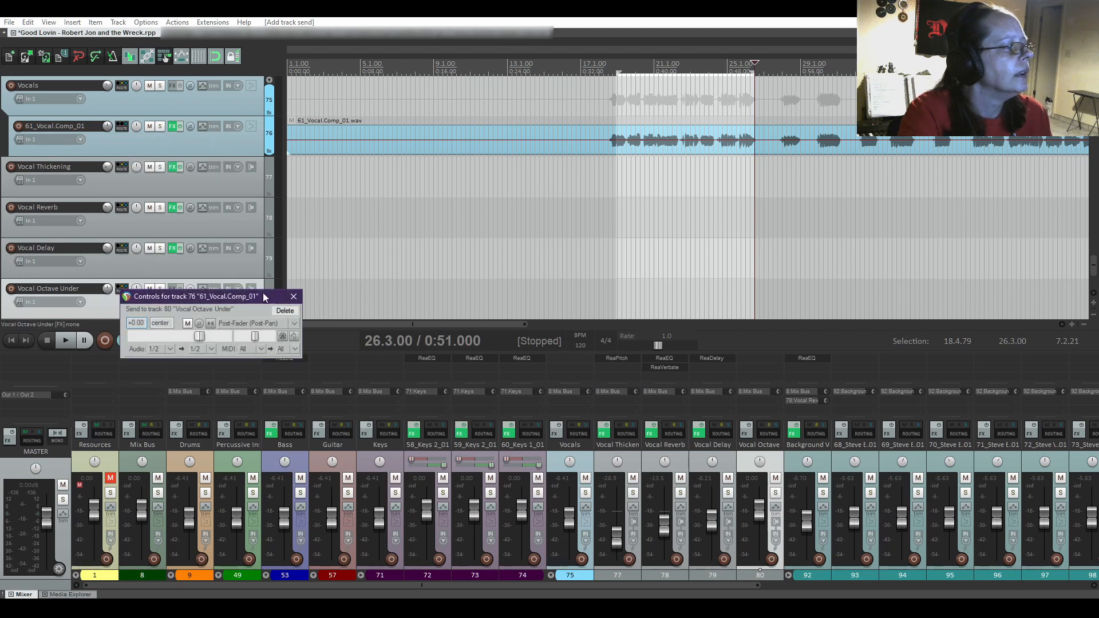
pyautogui.click(293, 297)
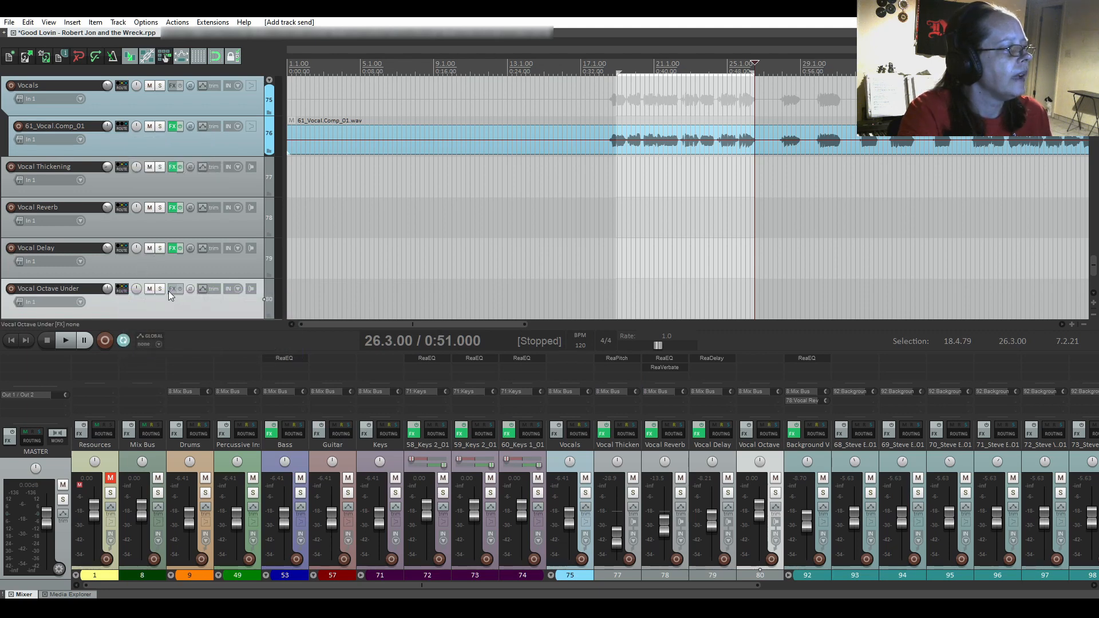
# Add the Cockos ReaPitch effect to the Vocal Octave Under track and set its octave shift to -1.
pyautogui.click(170, 288)
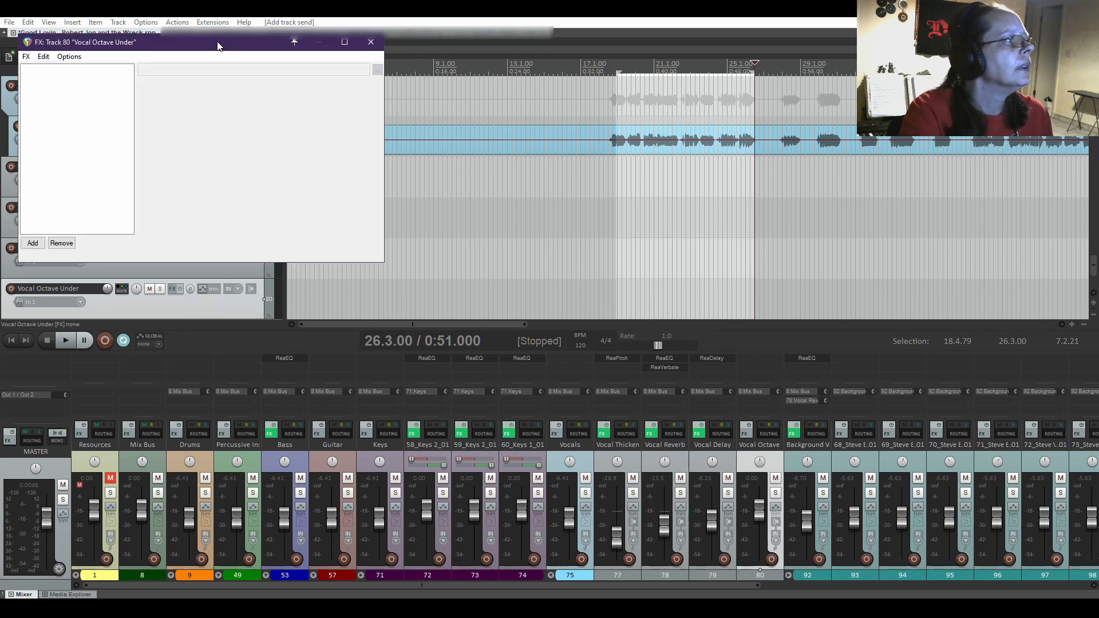
pyautogui.moveTo(217, 46); pyautogui.dragTo(575, 198)
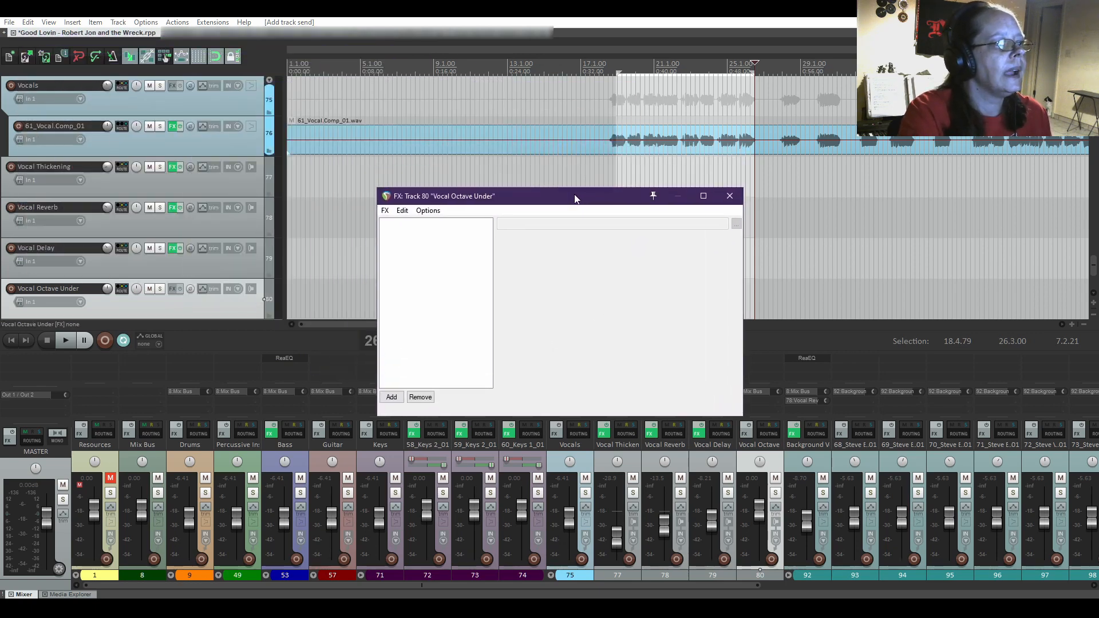
pyautogui.click(393, 401)
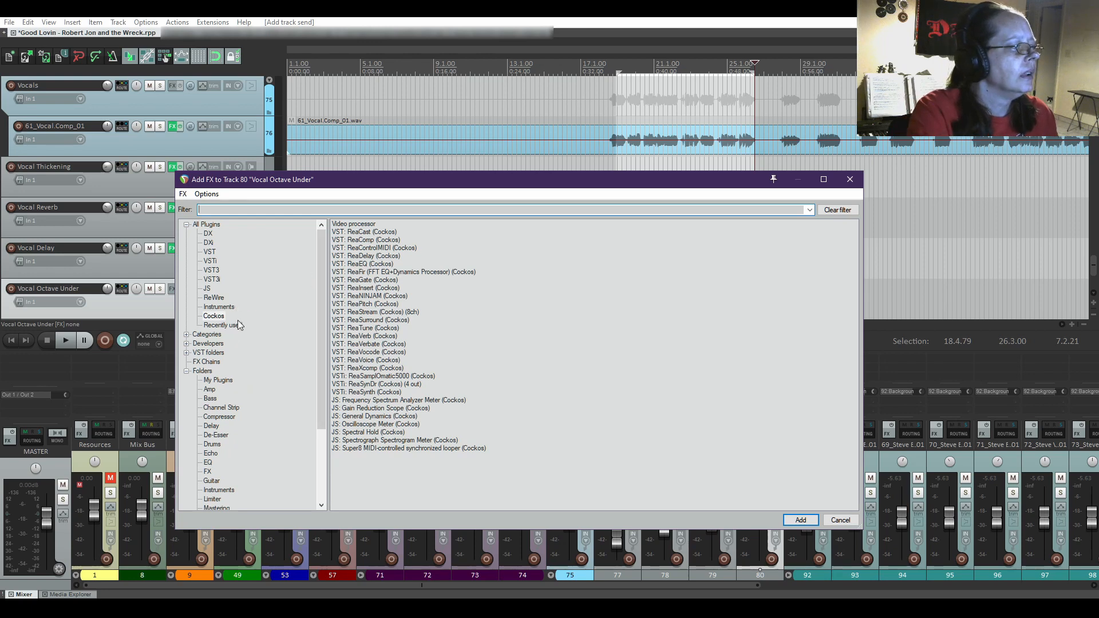
pyautogui.click(369, 305)
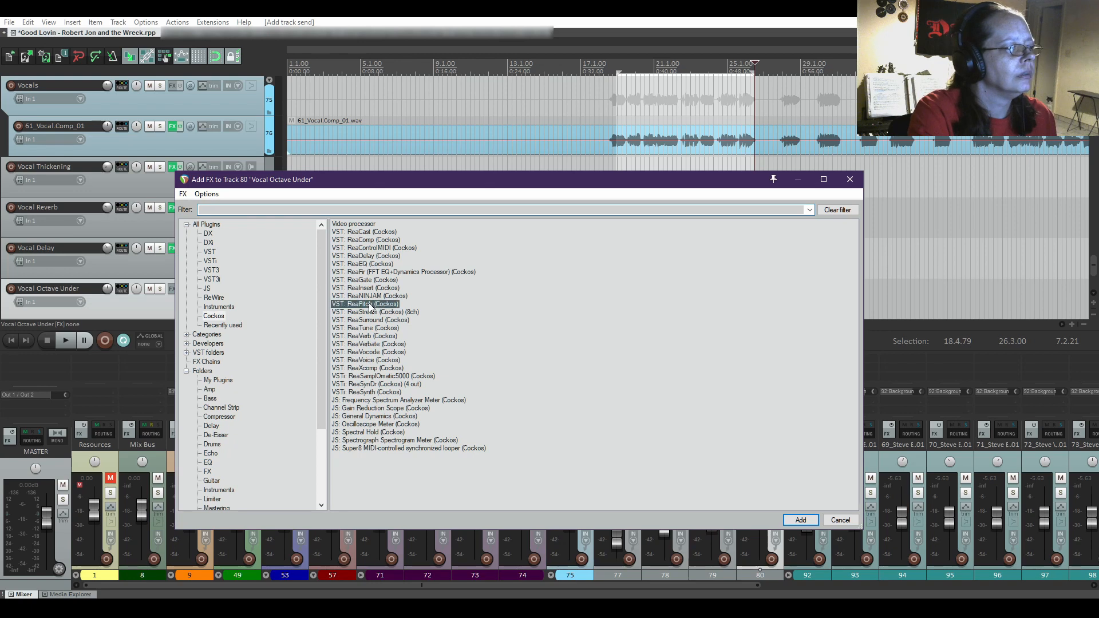
pyautogui.click(800, 521)
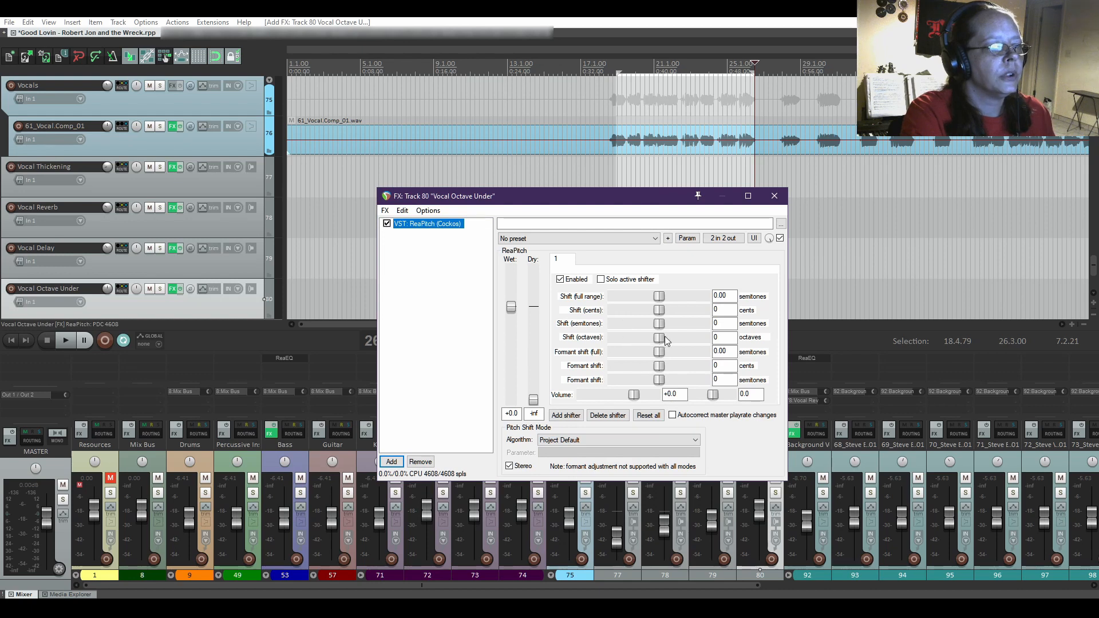
pyautogui.moveTo(661, 341); pyautogui.dragTo(649, 337)
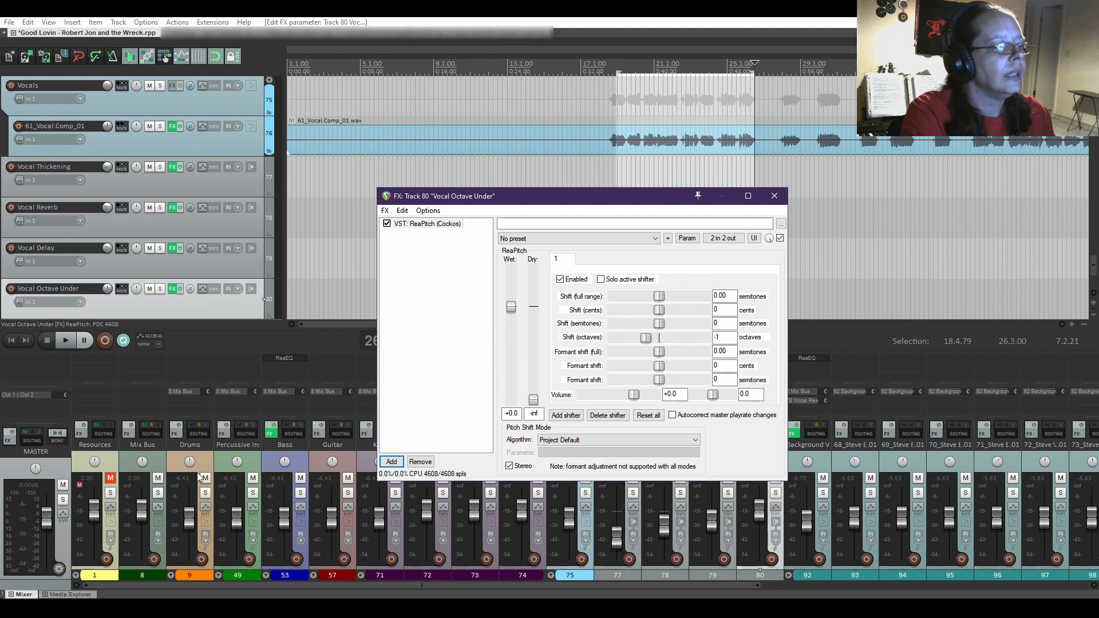
pyautogui.click(775, 195)
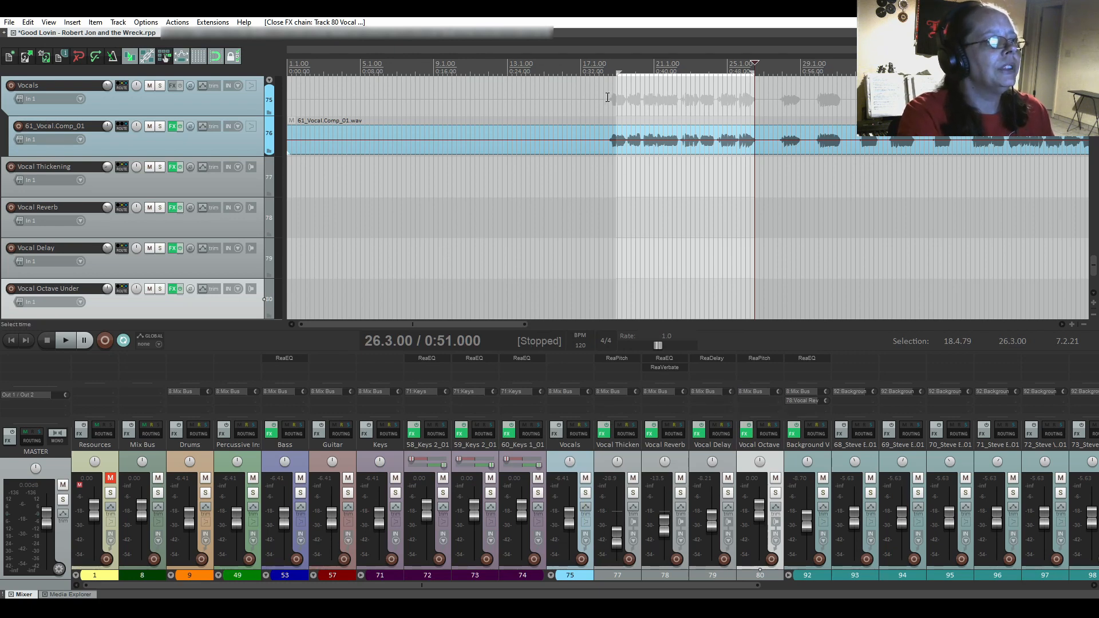
# Audition the mix from 18.3.00 and lower the Vocal Octave Under track's volume to -36.9 dB.
pyautogui.click(608, 97)
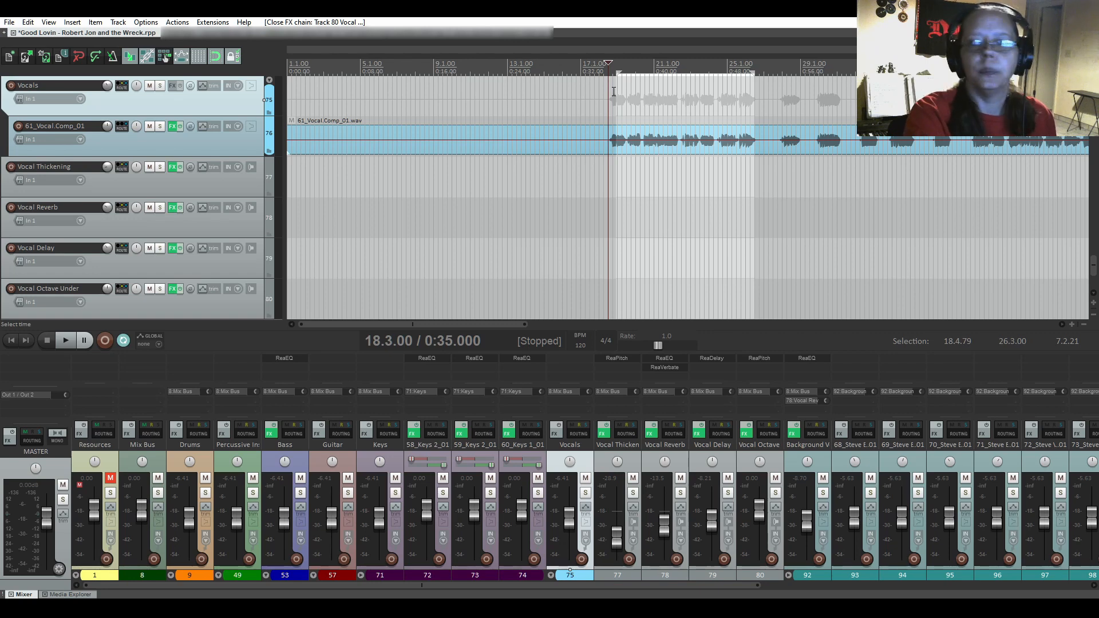
pyautogui.press('space')
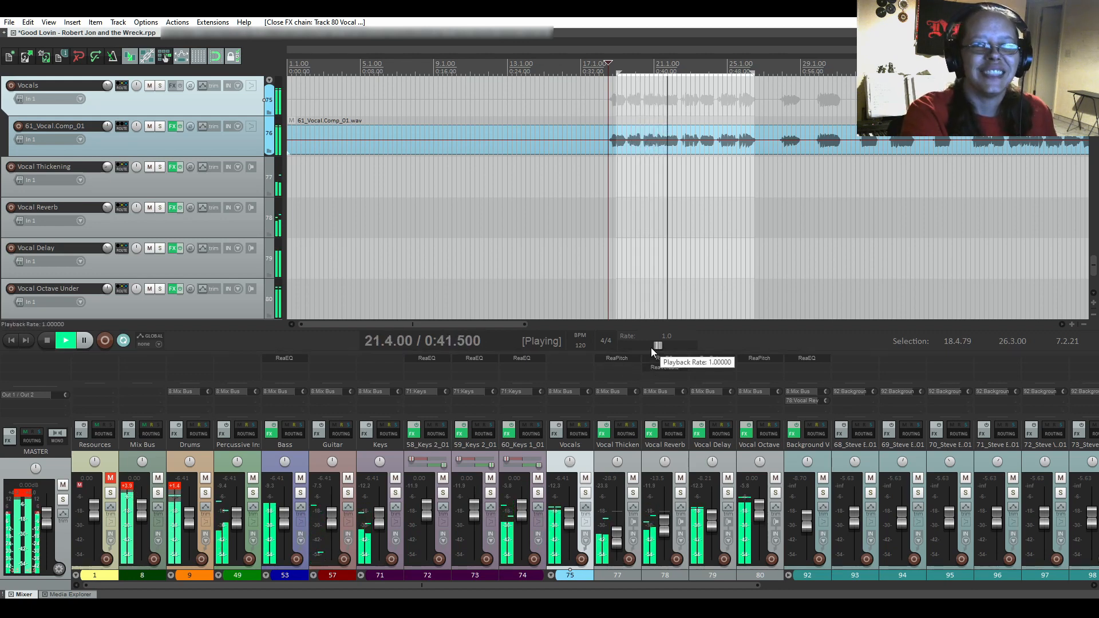
pyautogui.press('space')
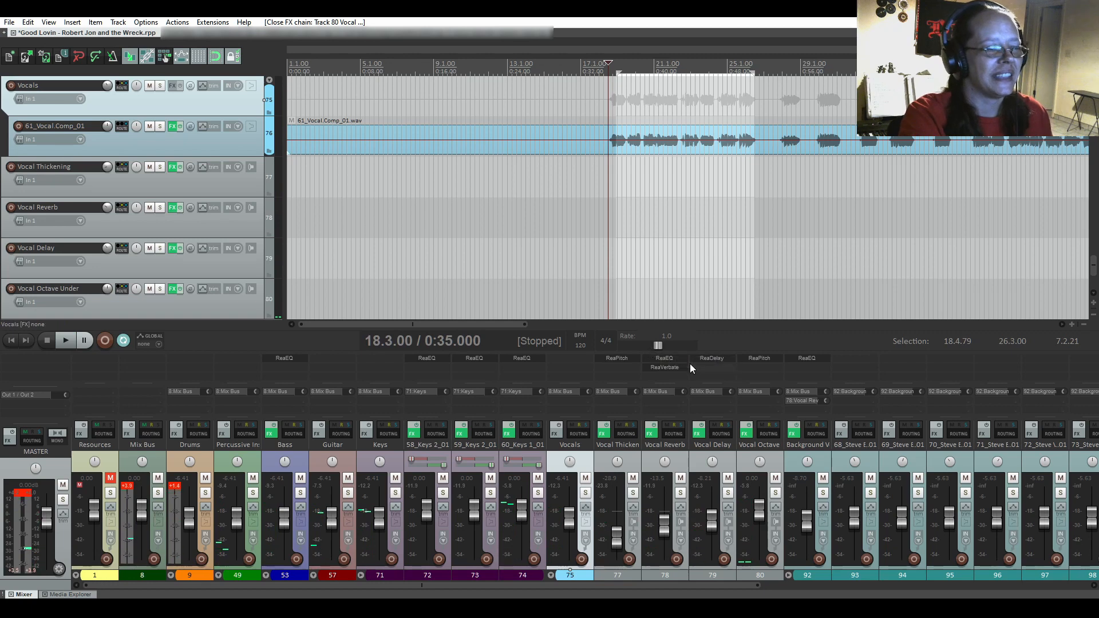
pyautogui.moveTo(759, 517); pyautogui.dragTo(760, 548)
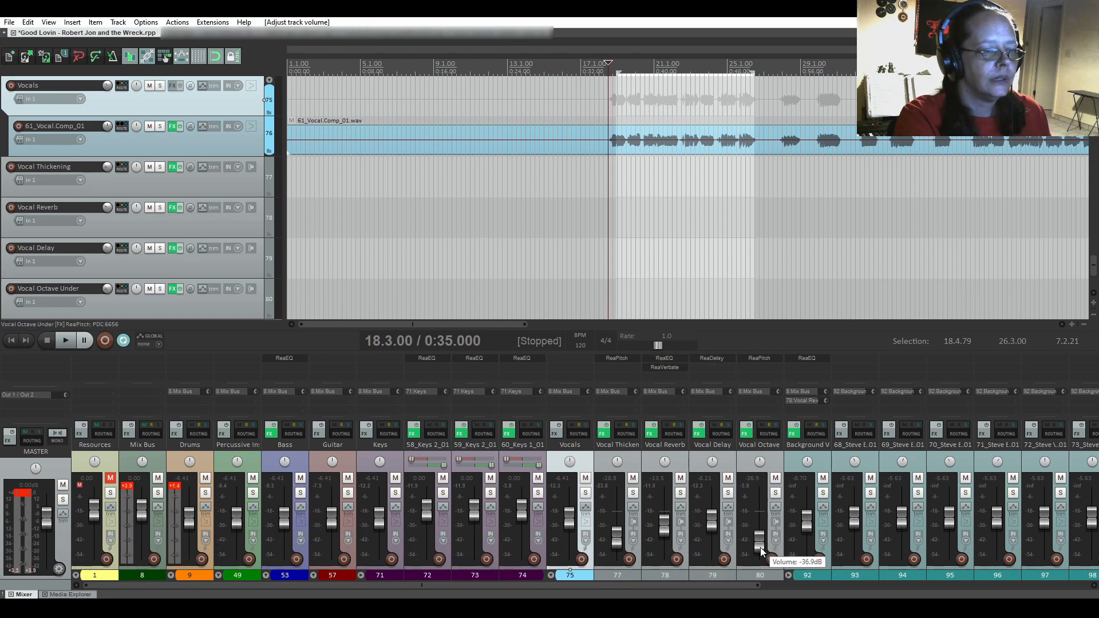
# Play the Vocal Octave Under track soloed, and unsolo it during playback to hear it within the full mix.
pyautogui.click(775, 493)
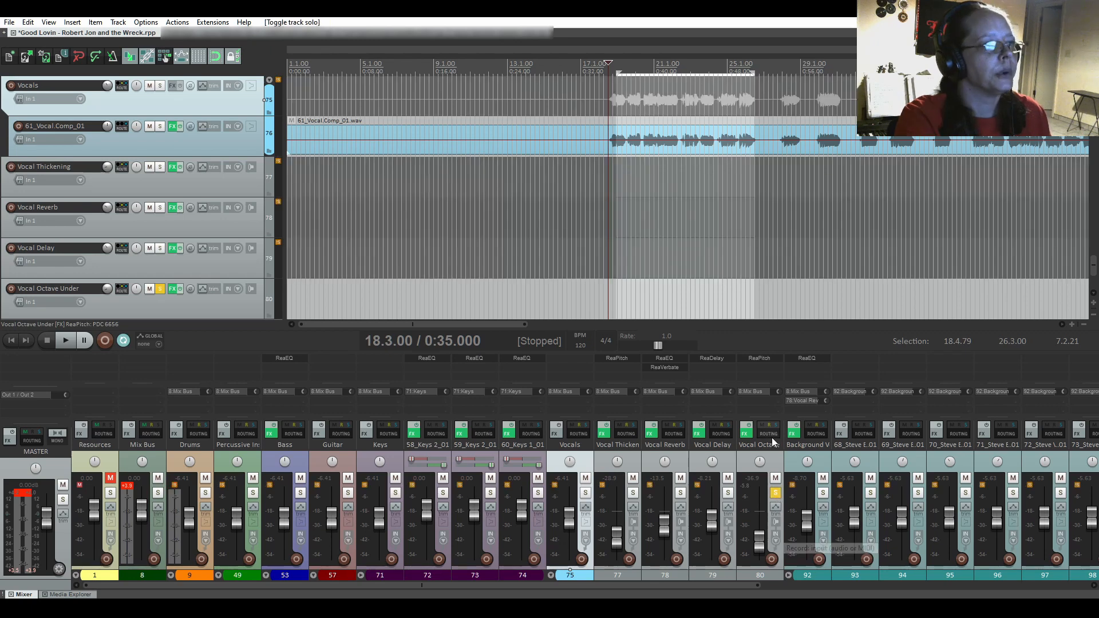
pyautogui.press('space')
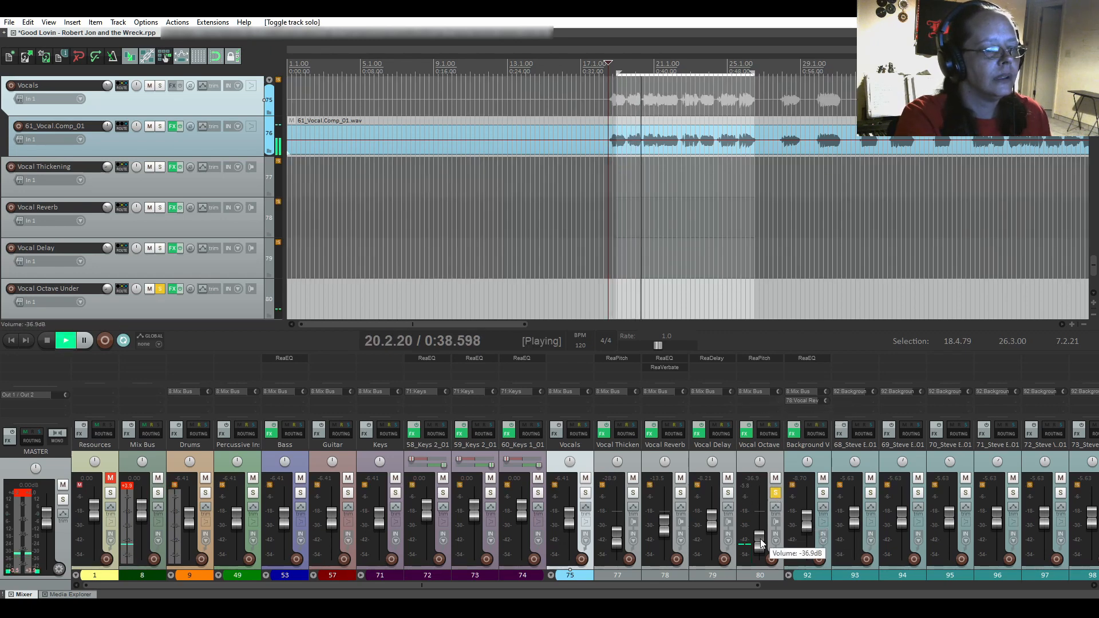
pyautogui.click(774, 493)
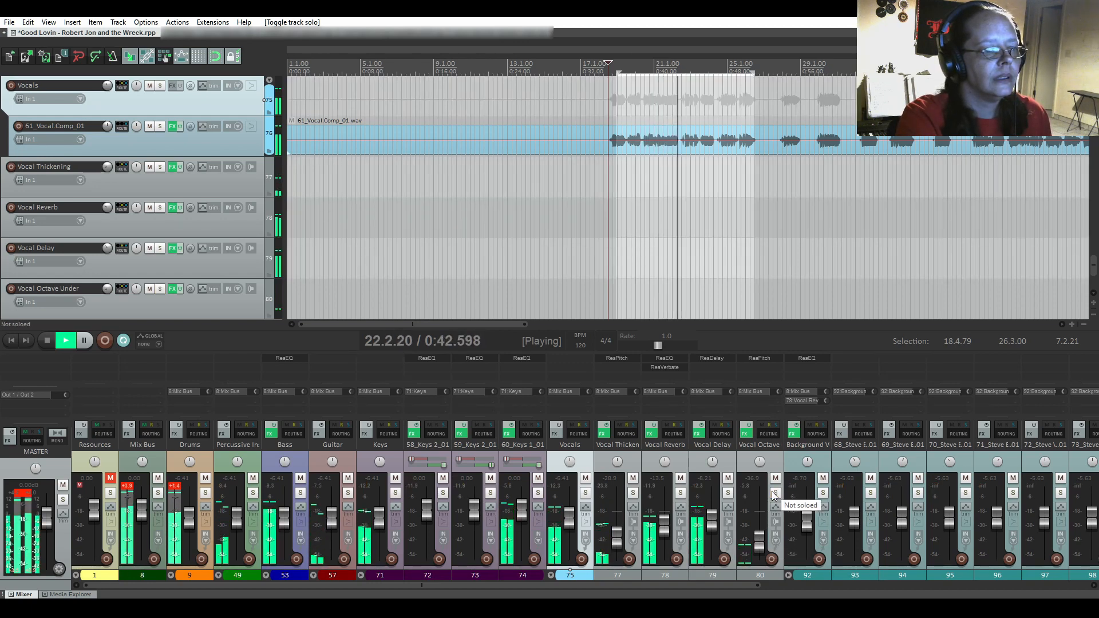
pyautogui.rightClick(757, 536)
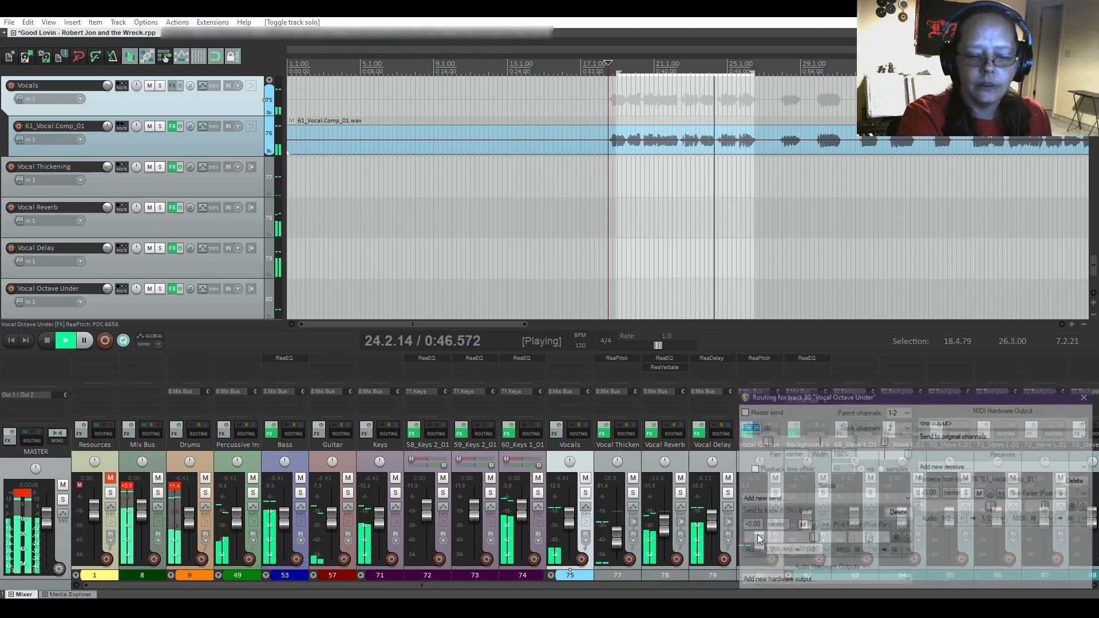
pyautogui.click(848, 327)
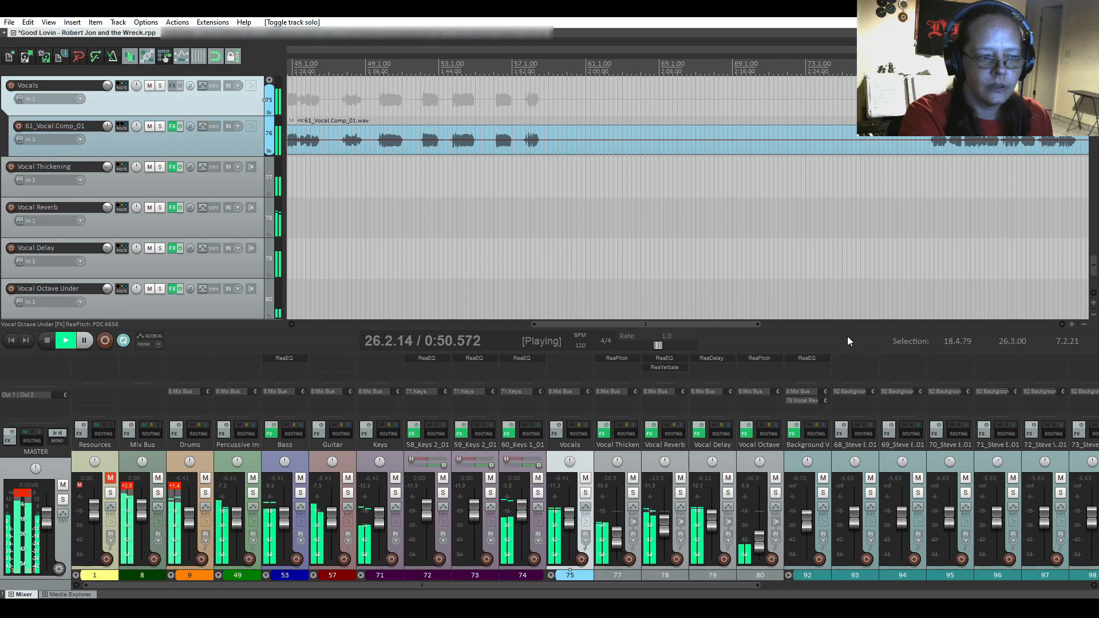
pyautogui.press('space')
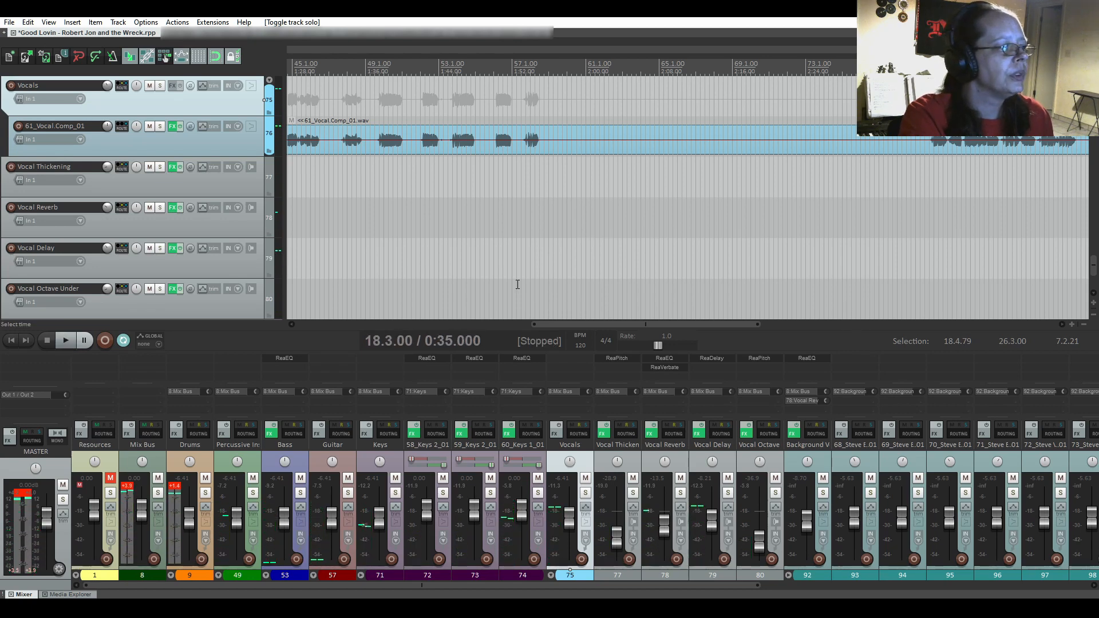
# Turn off repeat playback and play the mix briefly from 18.3.00.
pyautogui.click(124, 340)
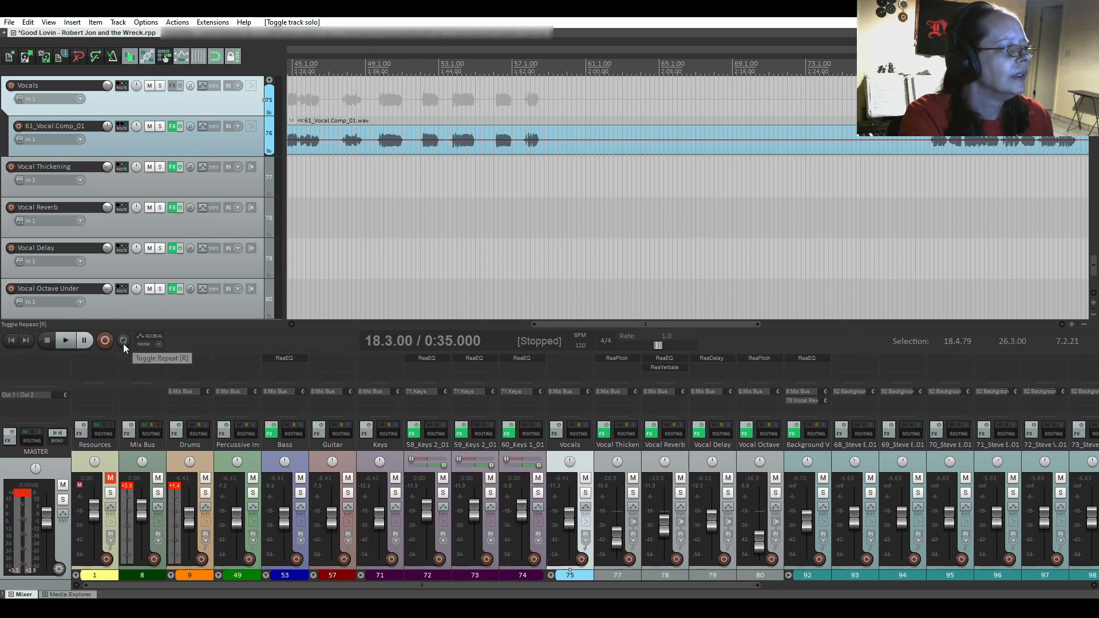
pyautogui.press('space')
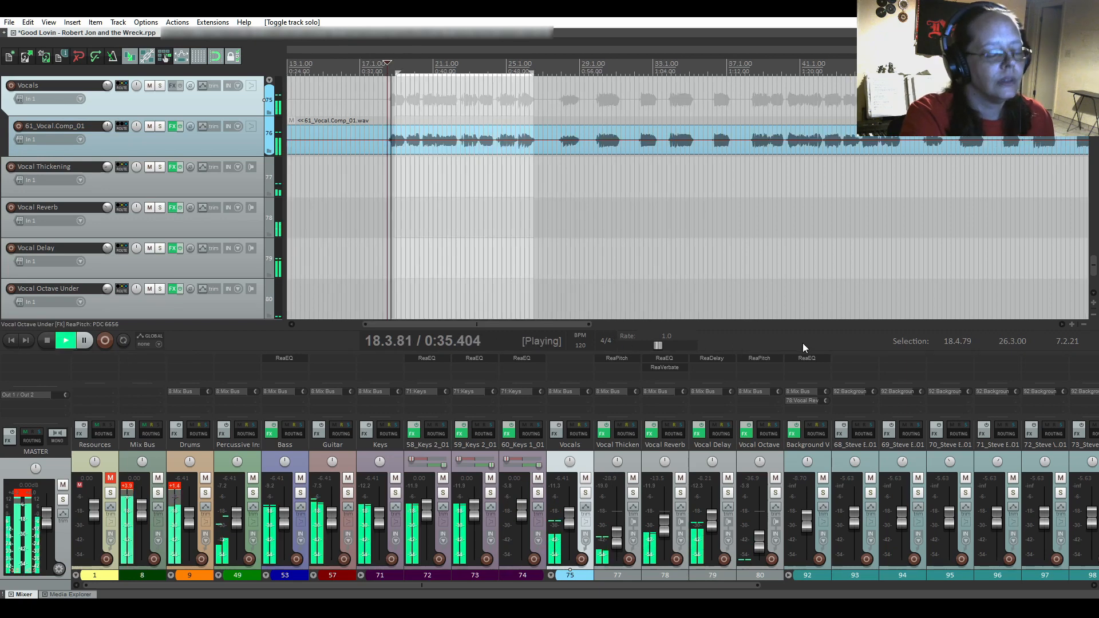
pyautogui.press('space')
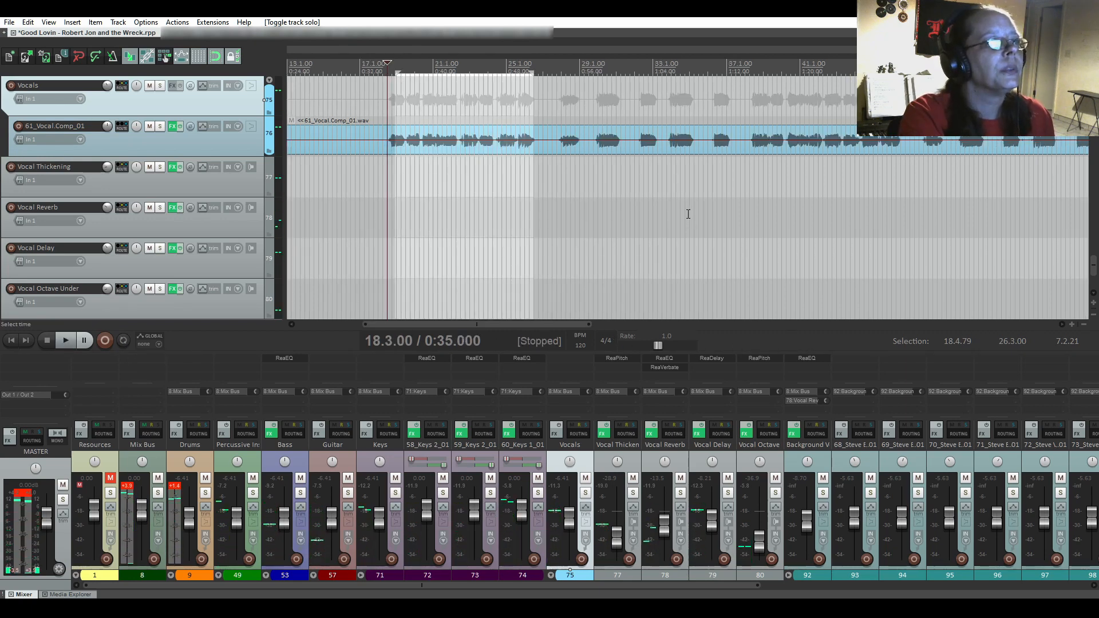
# Audition the mix from 35.3.00 and from just before the first vocal phrase following the time selection.
pyautogui.click(701, 120)
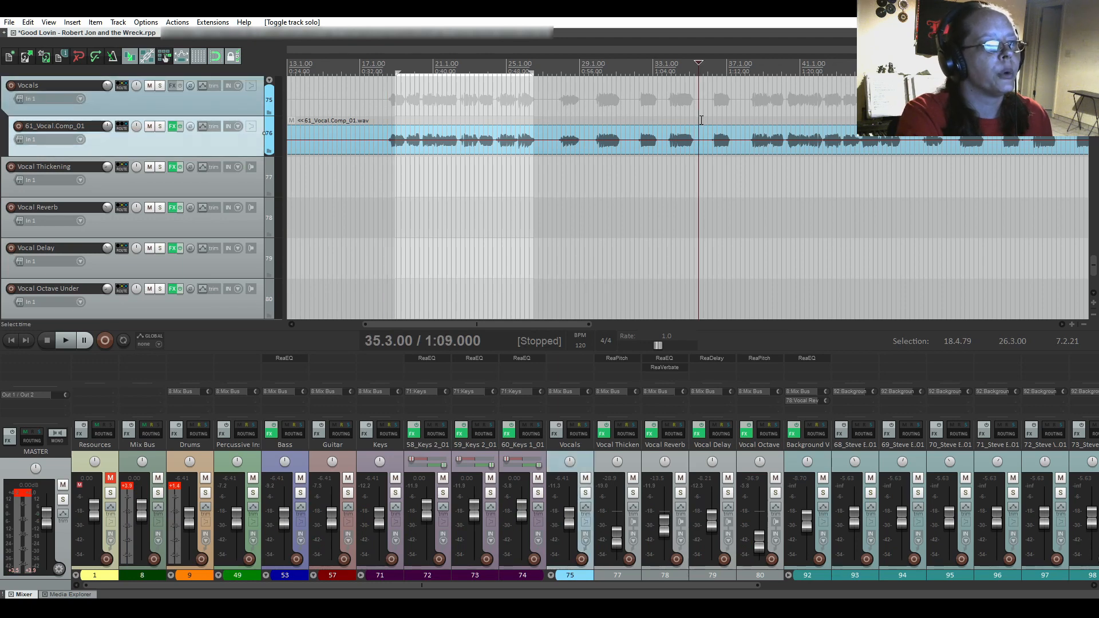
pyautogui.press('space')
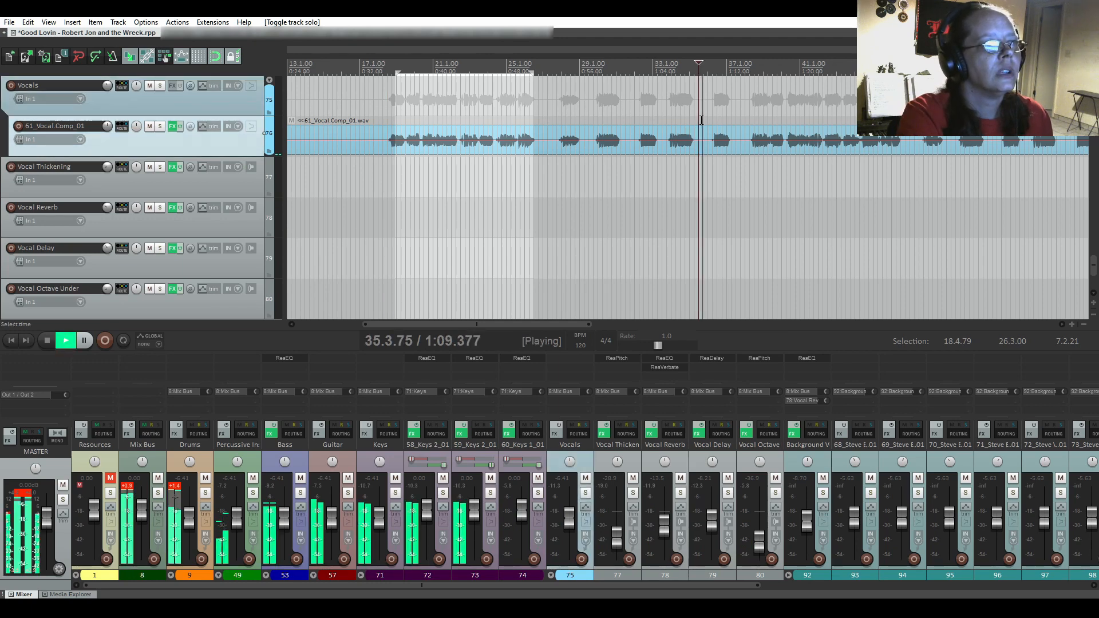
pyautogui.press('space')
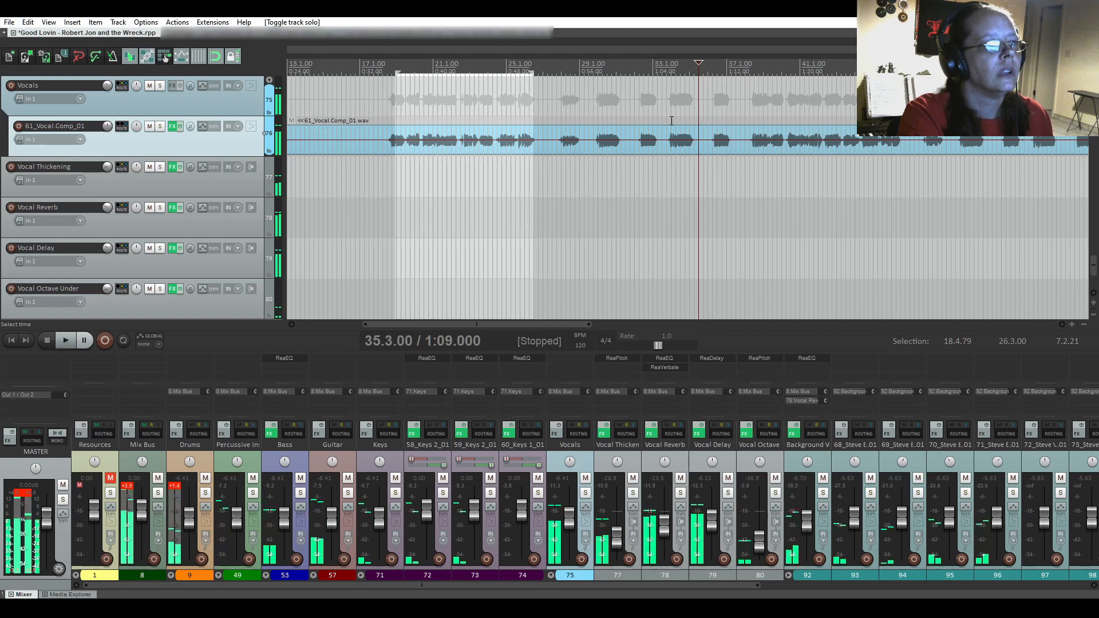
pyautogui.click(558, 121)
pyautogui.press('space')
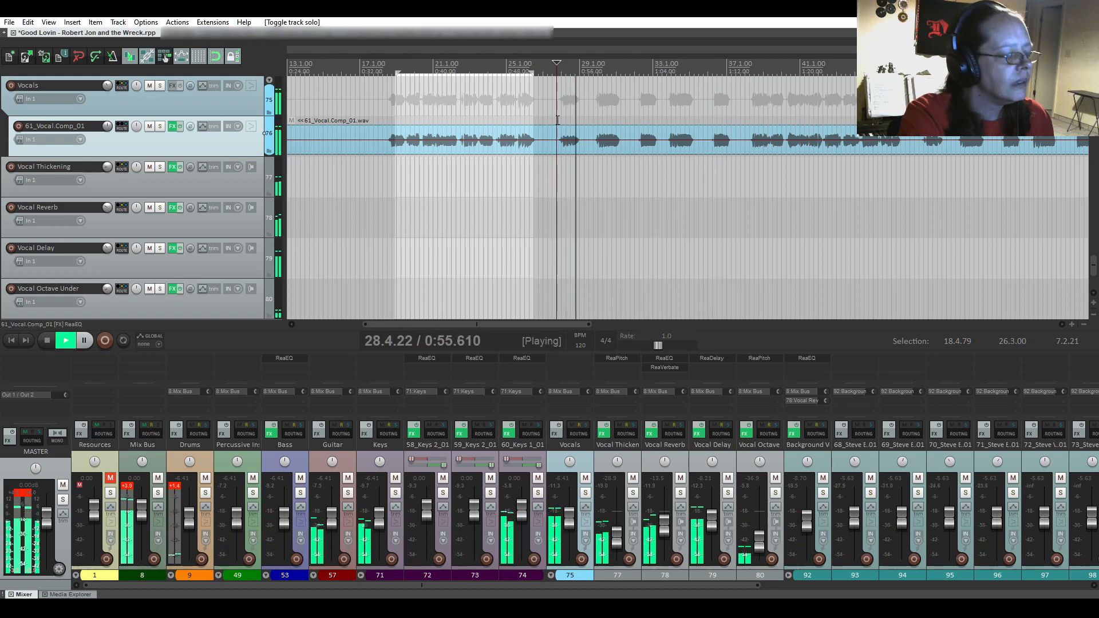
# Set the time selection from 27.4.00 to 29.2.00 around the short vocal phrase and audition it.
pyautogui.press('space')
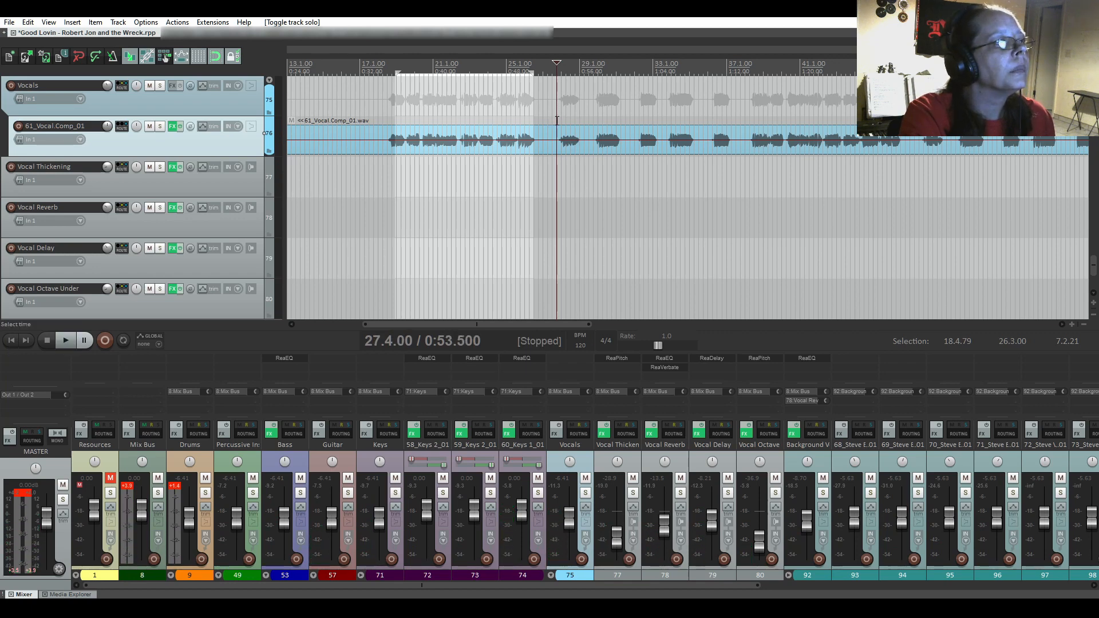
pyautogui.moveTo(557, 121); pyautogui.dragTo(583, 121)
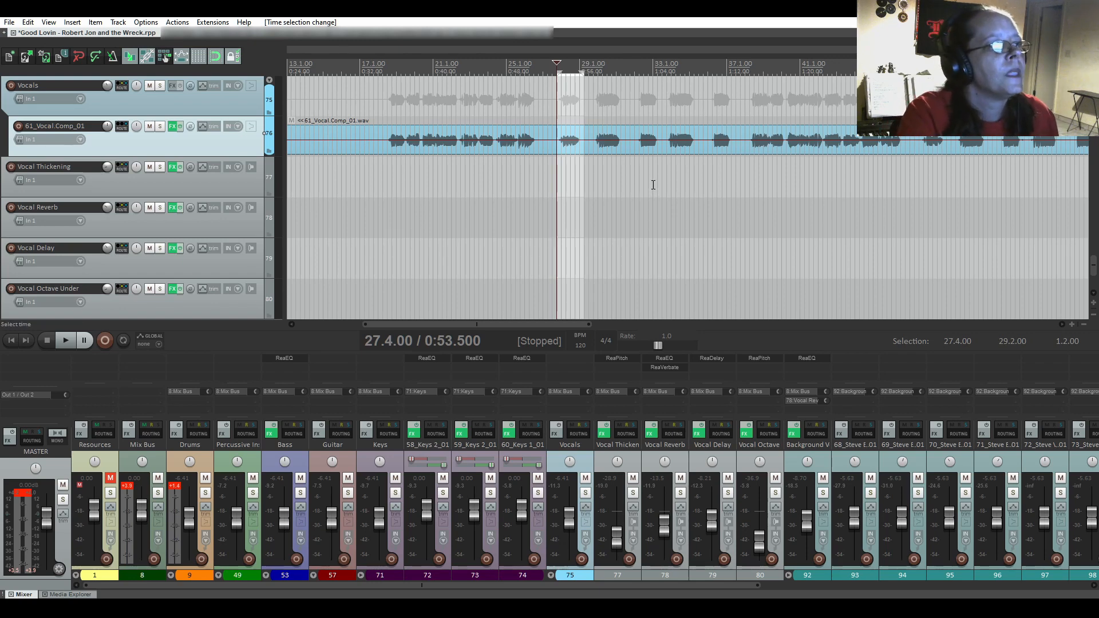
pyautogui.press('space')
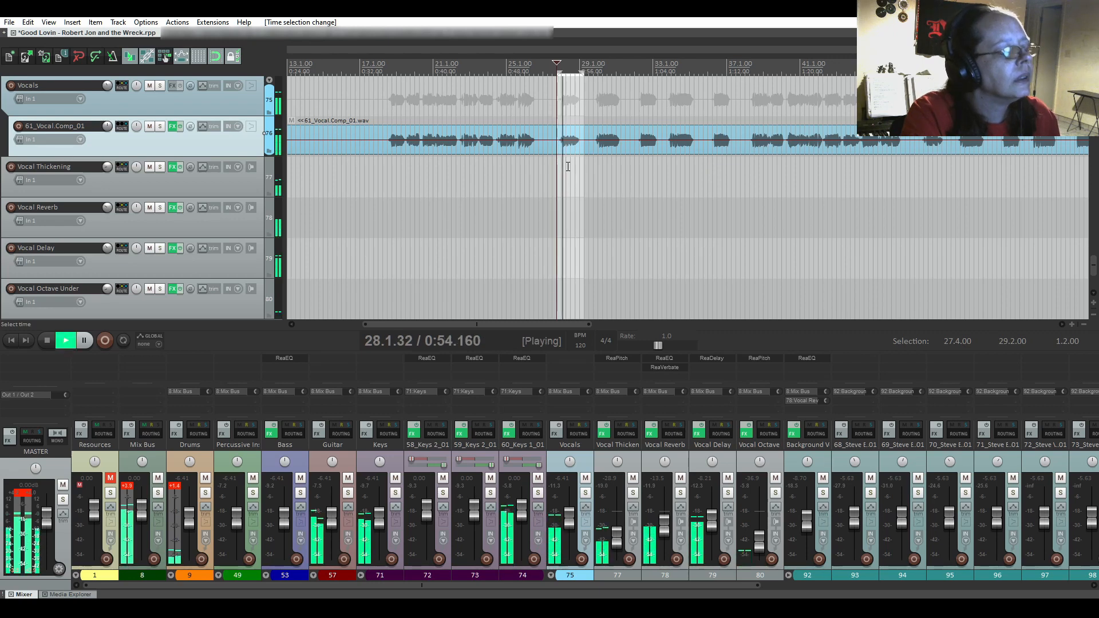
pyautogui.press('space')
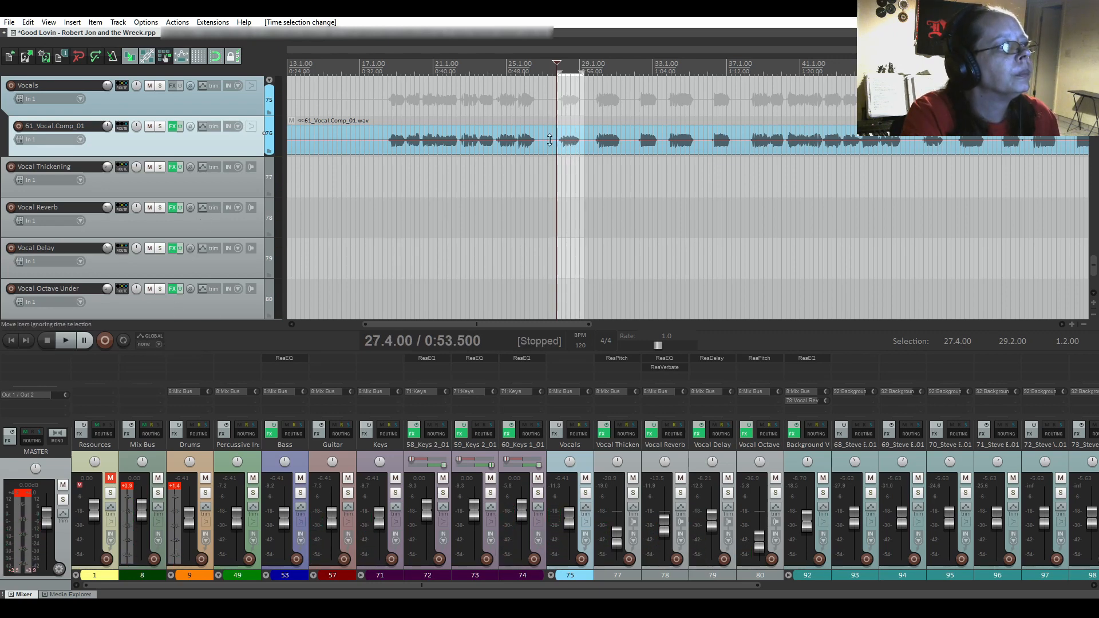
# Set the time selection from 25.3.00 to 26.3.00 over the end of the preceding vocal phrase and audition it.
pyautogui.click(514, 124)
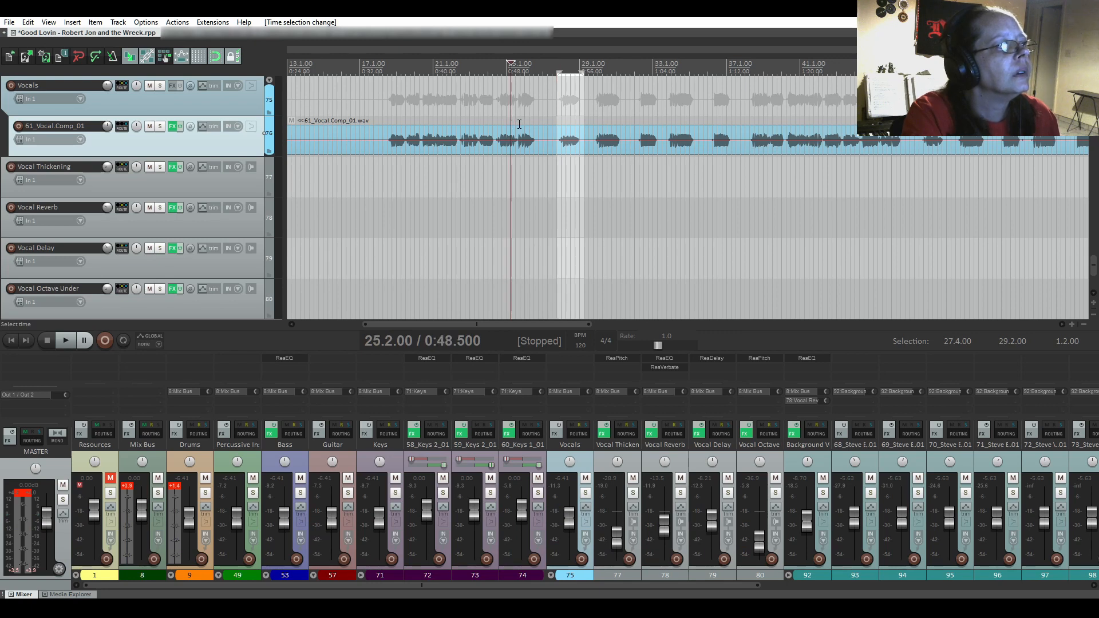
pyautogui.click(518, 124)
pyautogui.moveTo(519, 124); pyautogui.dragTo(527, 129)
pyautogui.press('space')
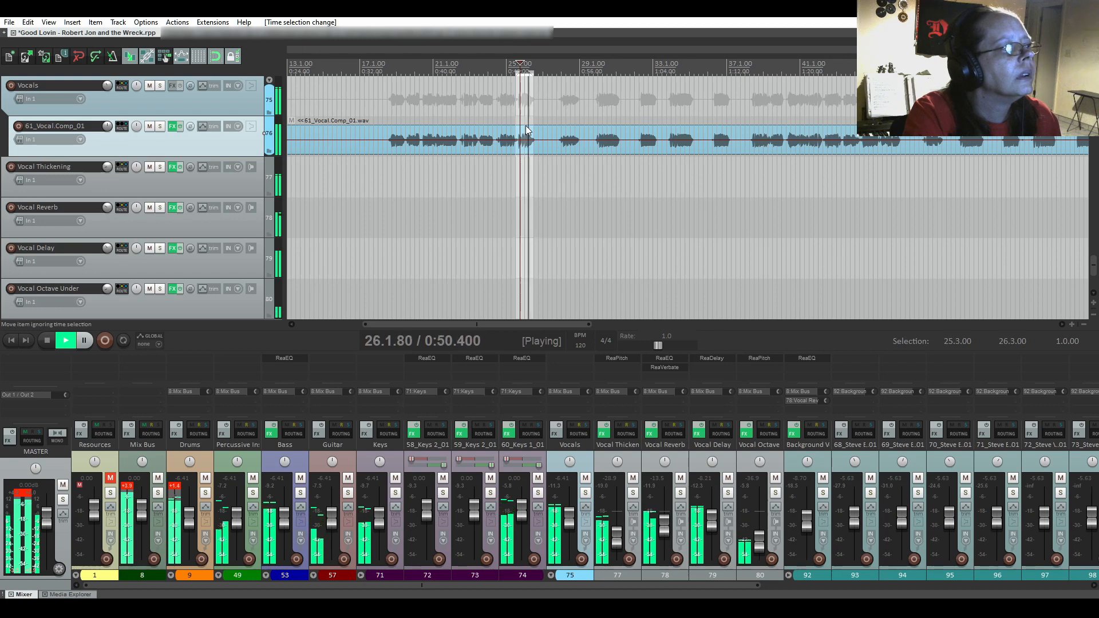
pyautogui.press('space')
# Audition the mix from 27.4.00, and again from 27.3.00.
pyautogui.click(558, 121)
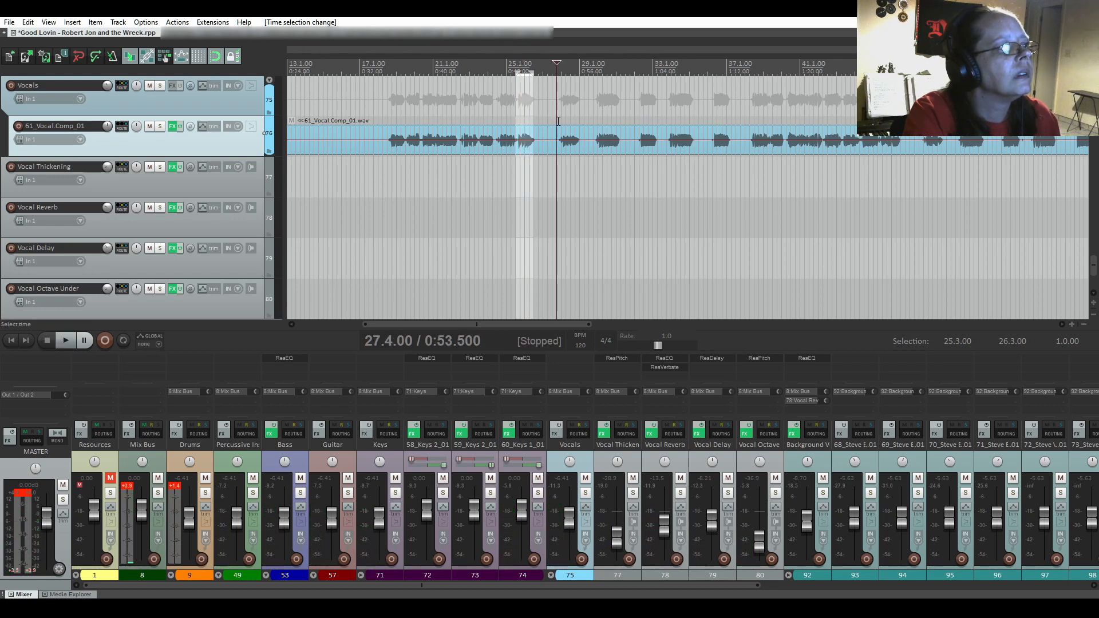
pyautogui.press('space')
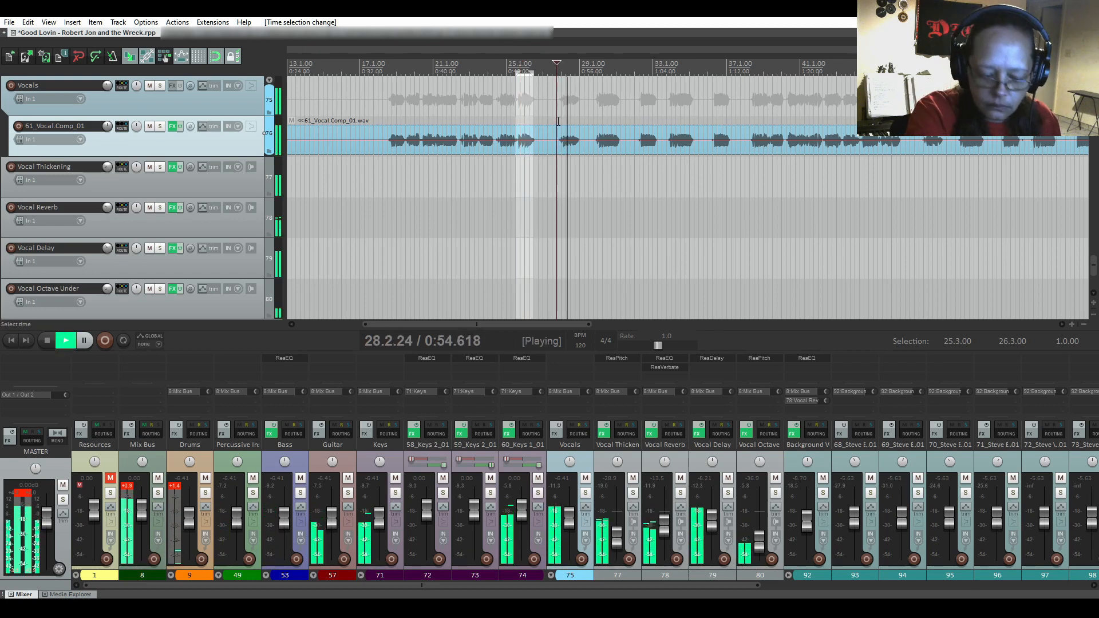
pyautogui.press('space')
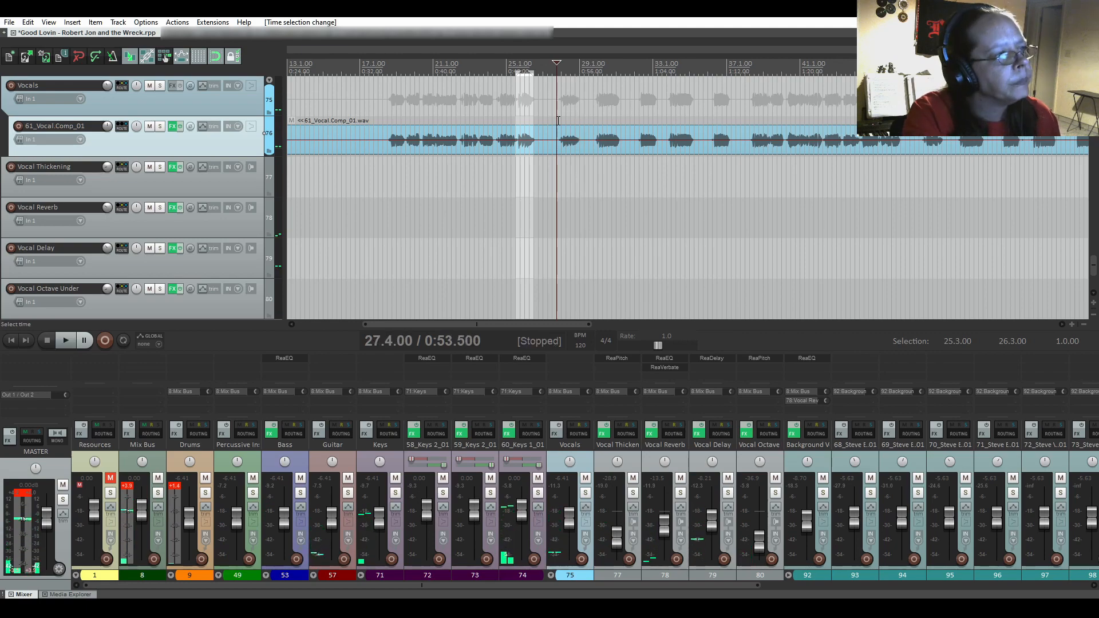
pyautogui.press('space')
pyautogui.rightClick(558, 123)
pyautogui.click(553, 115)
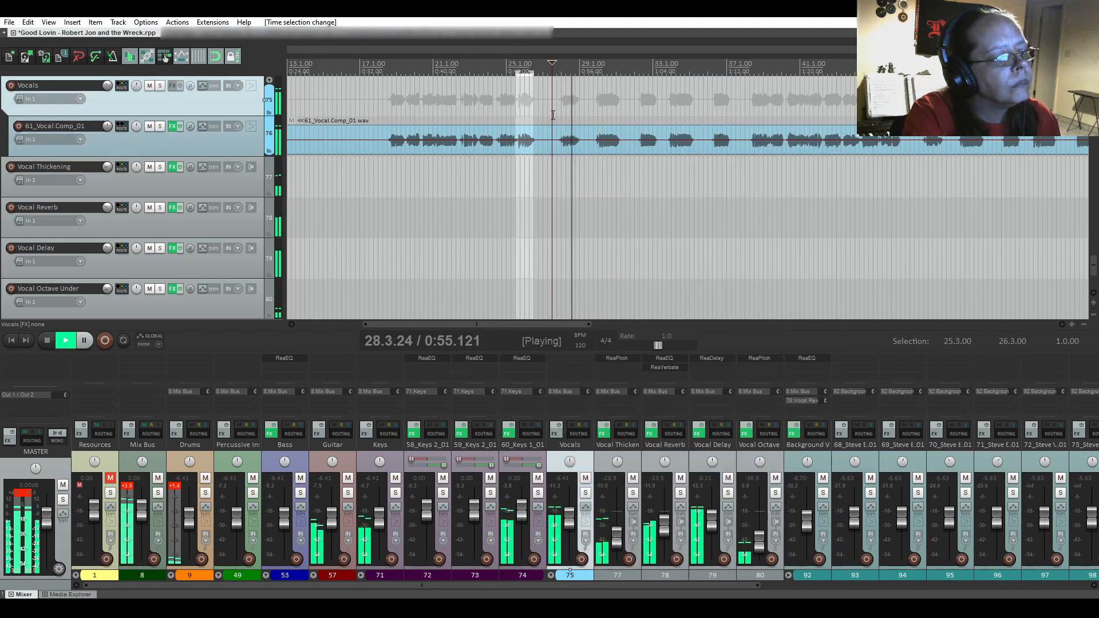
pyautogui.press('space')
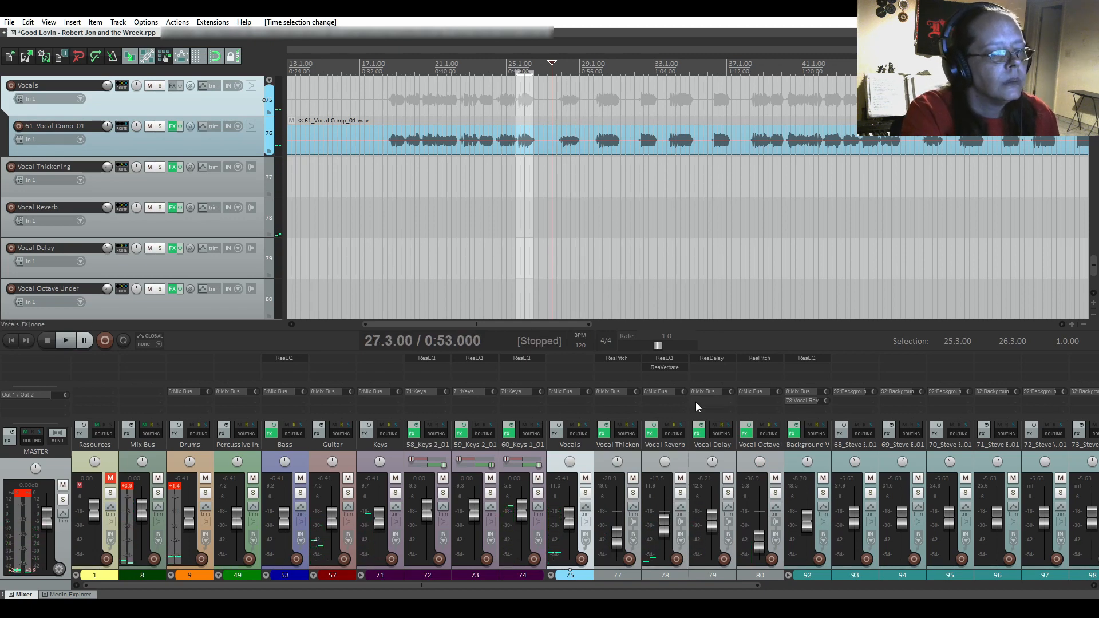
# Lower the Vocal Octave Under track's volume to about -39.6 dB and audition the mix from 27.3.00.
pyautogui.moveTo(761, 541)
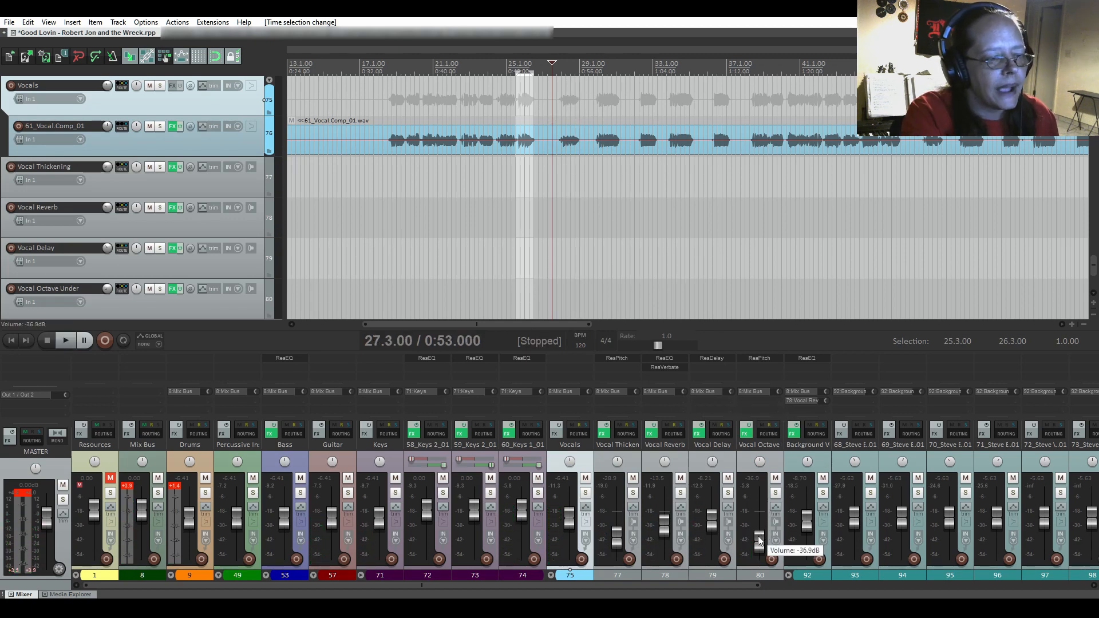
pyautogui.scroll(-3, 760, 541)
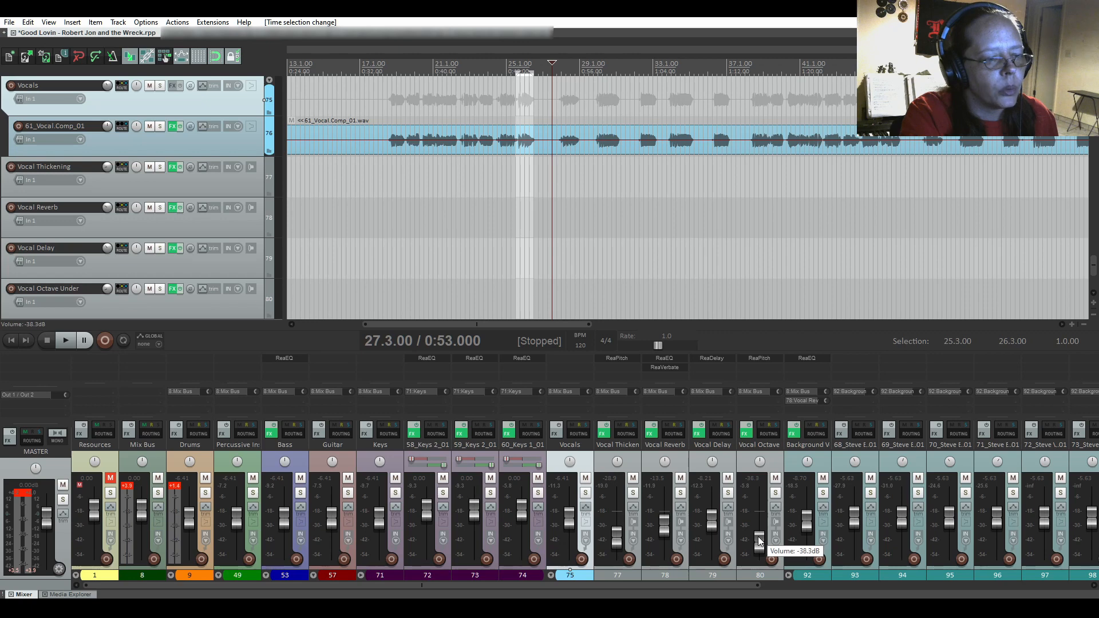
pyautogui.scroll(-3, 759, 541)
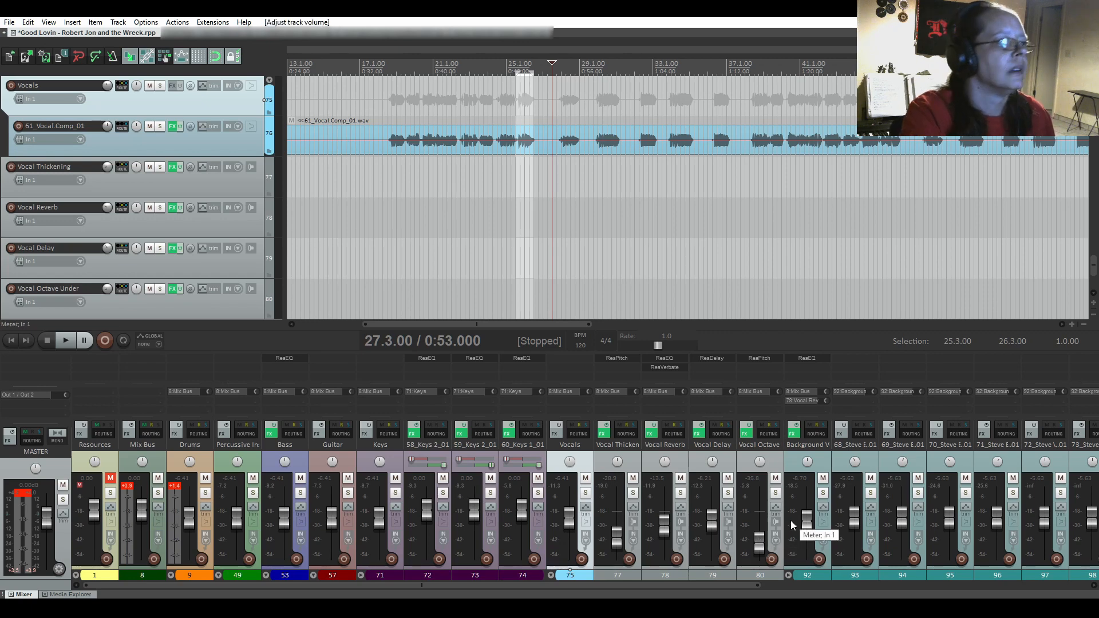
pyautogui.press('space')
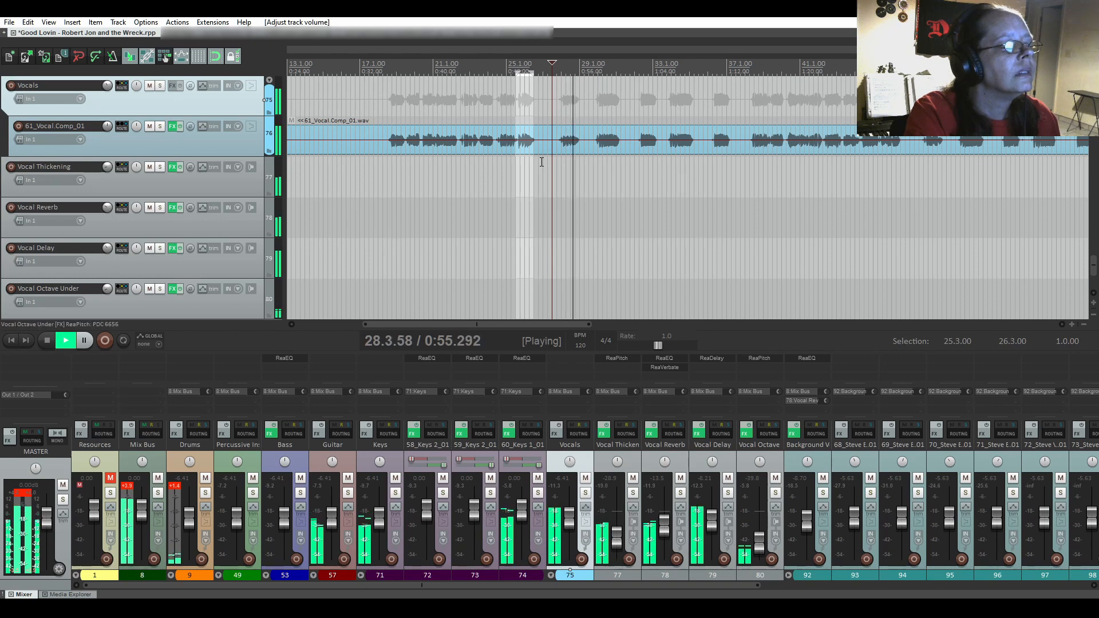
pyautogui.press('space')
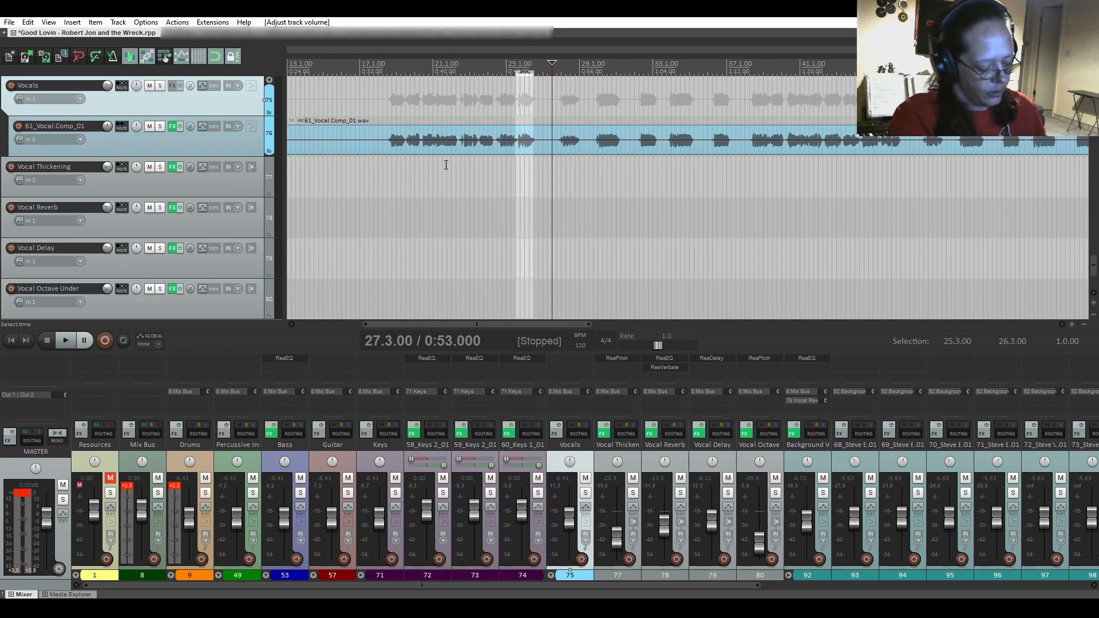
# Remove the time selection and place the edit cursor at 18.4.00 on the 50_GTR2_01 guitar track.
pyautogui.press('Escape')
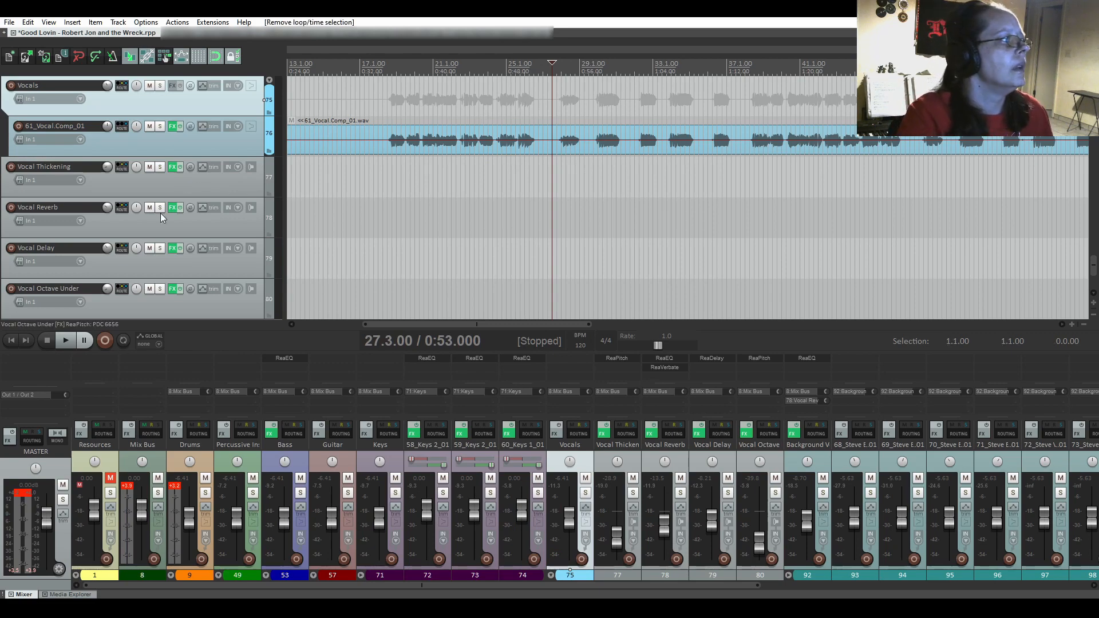
pyautogui.scroll(15, 161, 213)
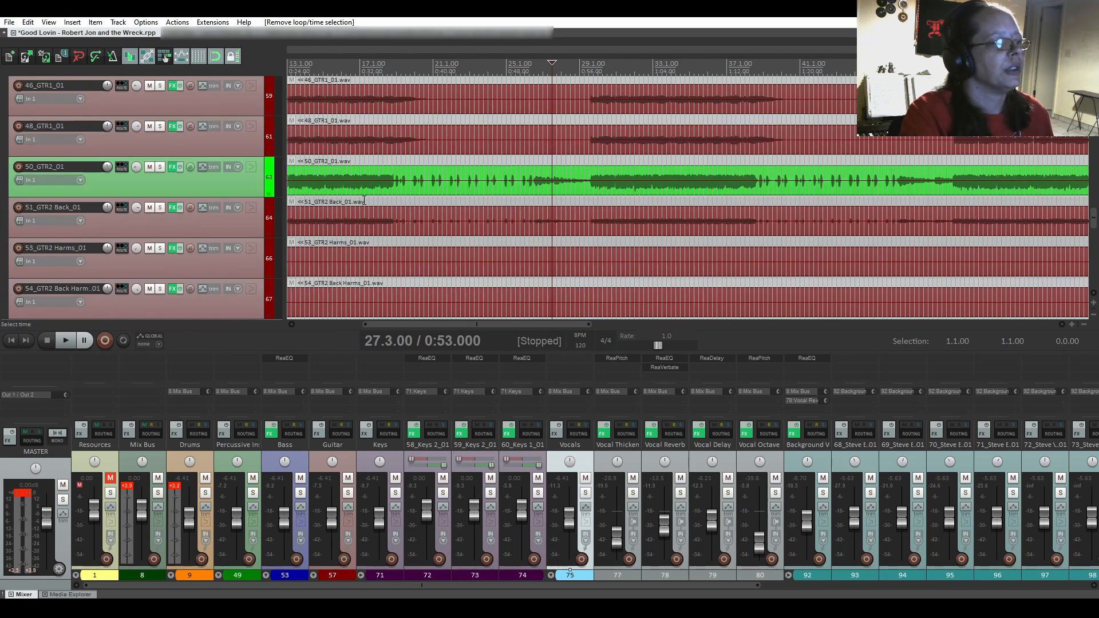
pyautogui.moveTo(494, 321); pyautogui.dragTo(473, 315)
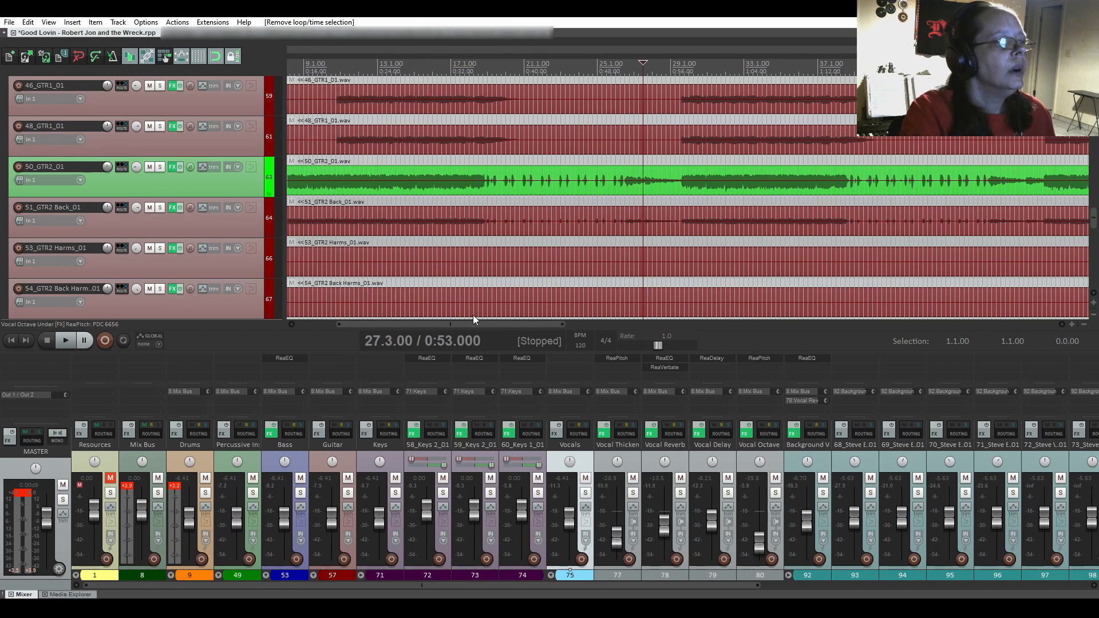
pyautogui.click(493, 172)
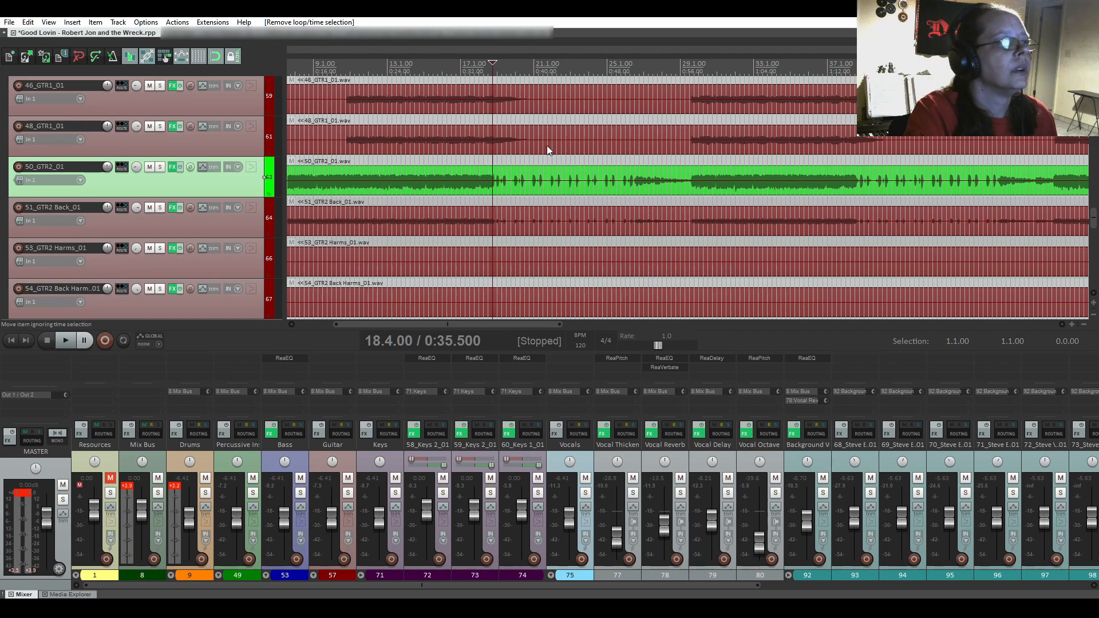
# Solo the 50_GTR2_01 track and audition it from 18.4.00 and 18.3.00, around where the sustained guitar part ends.
pyautogui.scroll(5, 519, 190)
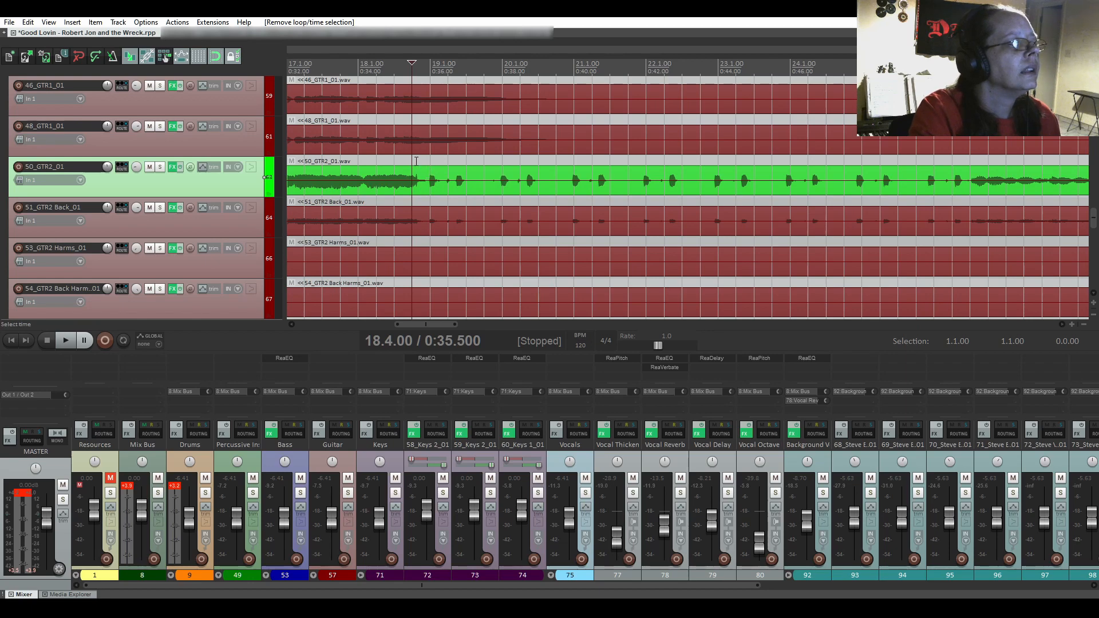
pyautogui.click(160, 166)
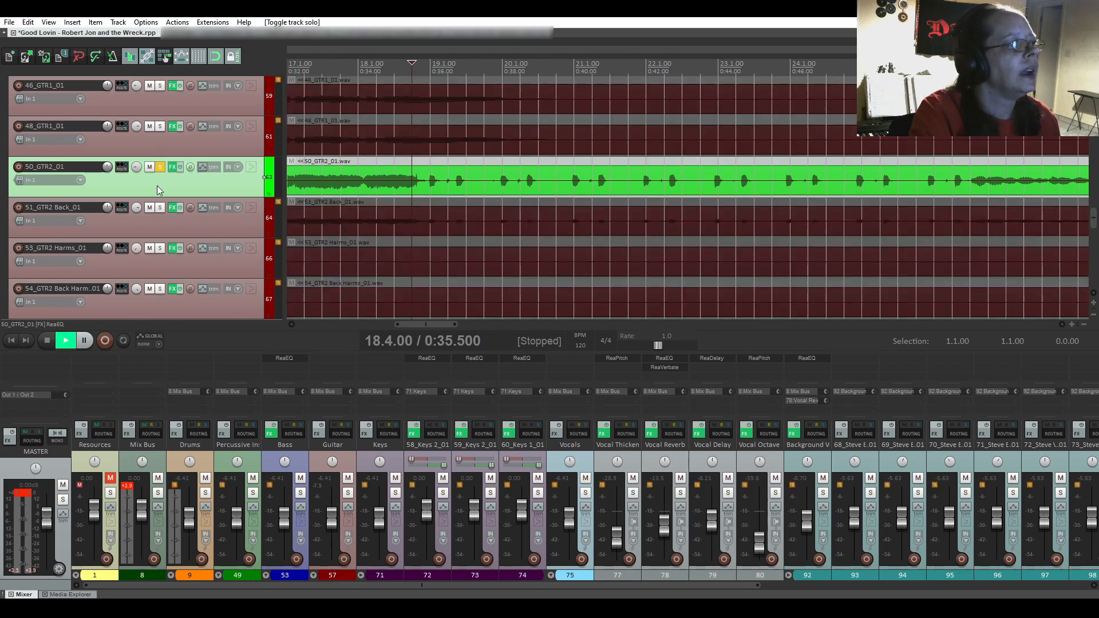
pyautogui.press('space')
pyautogui.press('space')
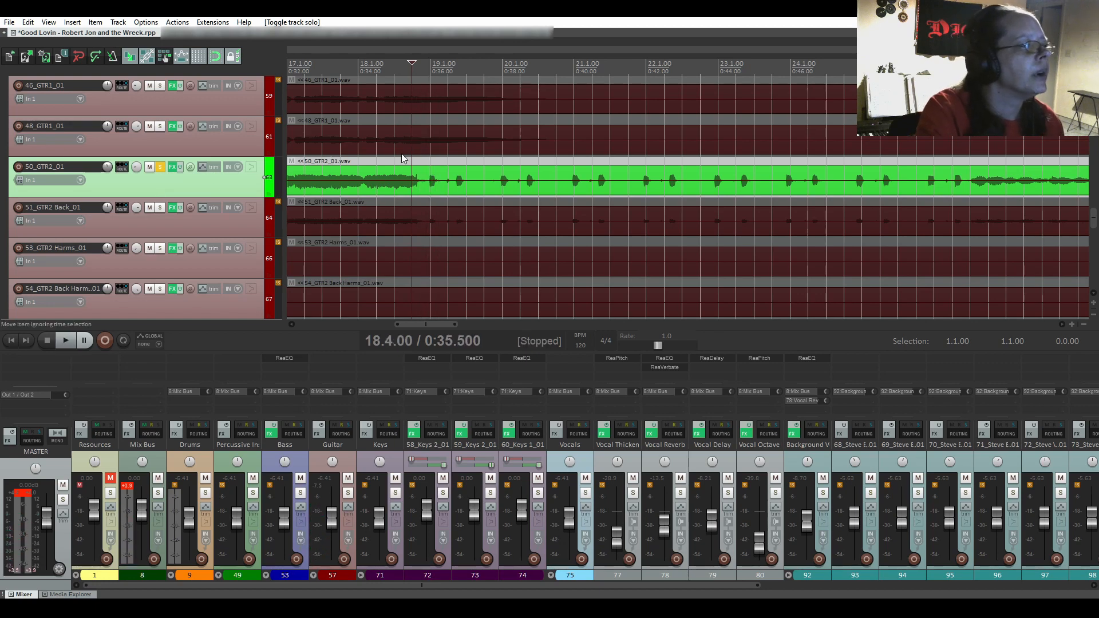
pyautogui.scroll(2, 401, 153)
pyautogui.press('space')
pyautogui.press('space')
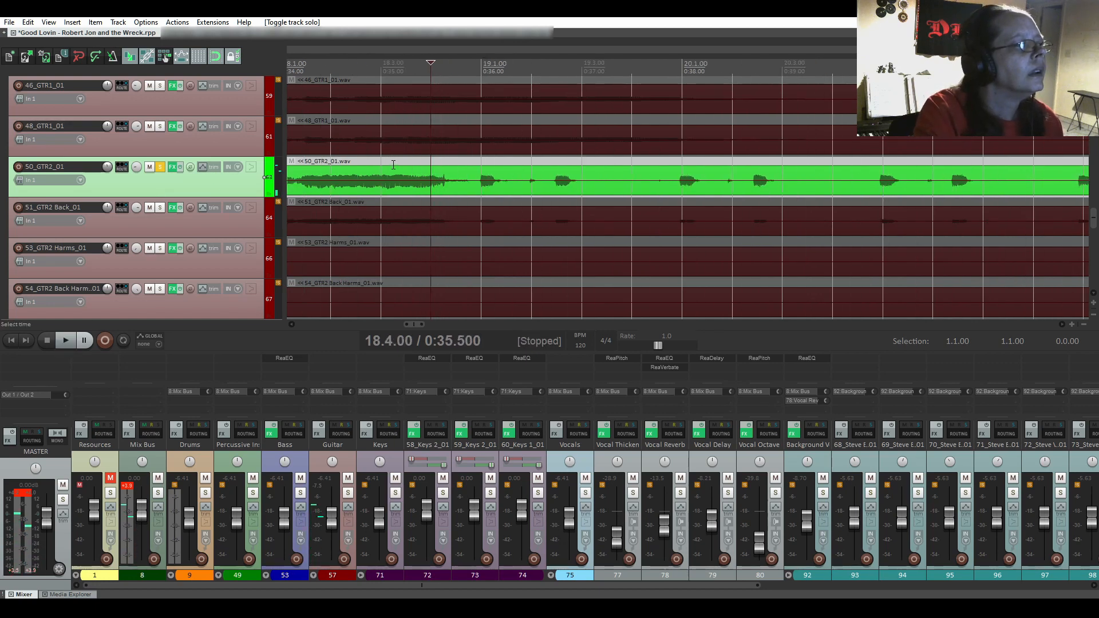
pyautogui.click(381, 163)
pyautogui.press('space')
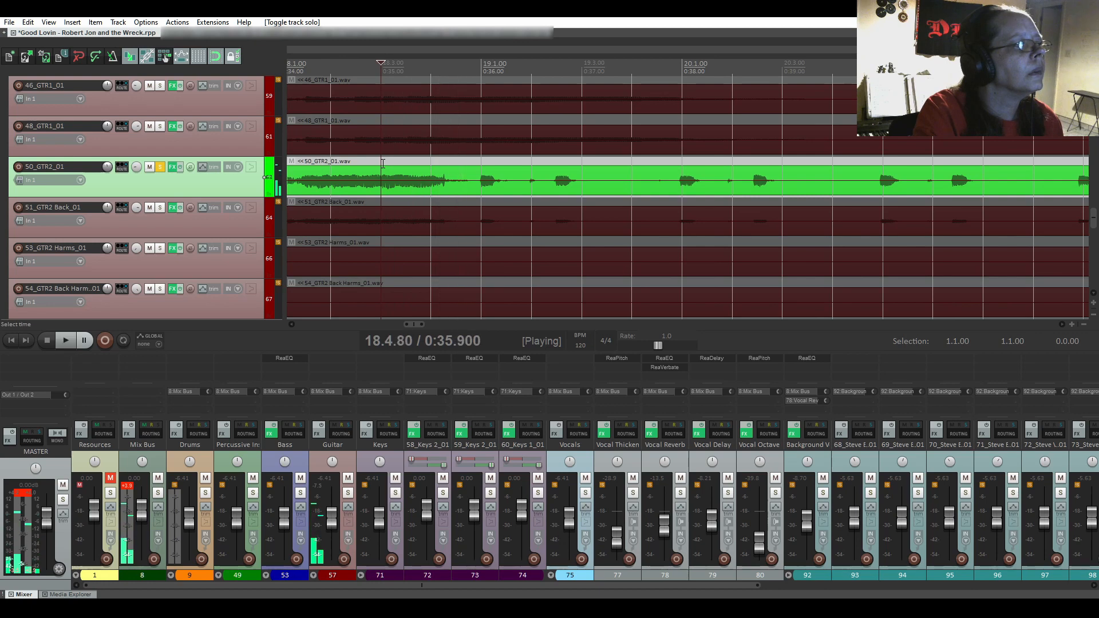
pyautogui.press('space')
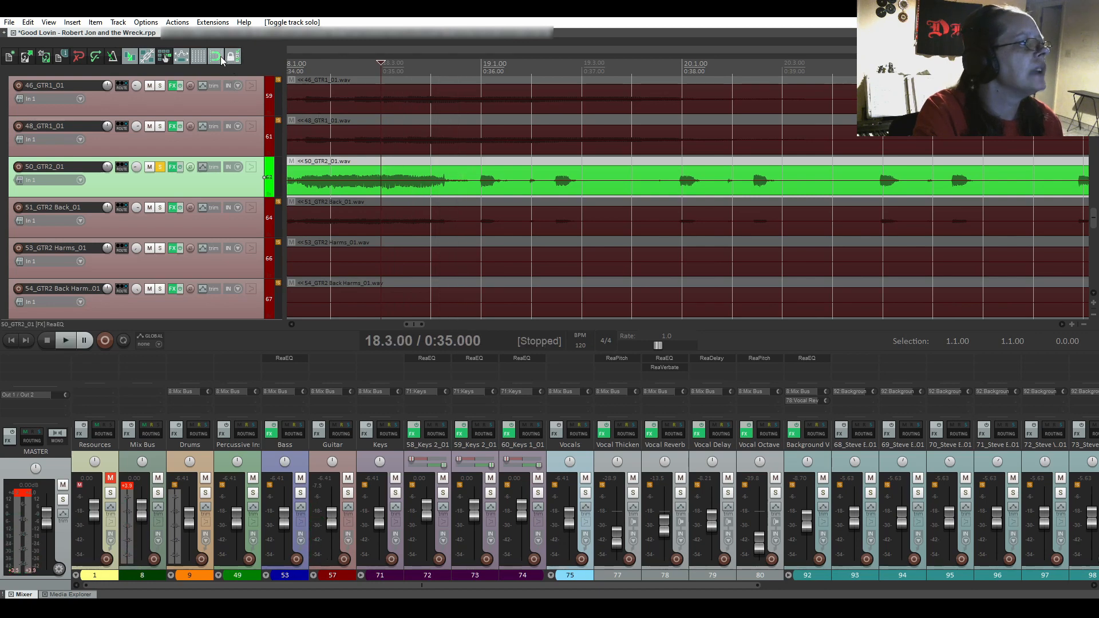
# With snapping turned off, split the 50_GTR2_01 item at 18.4.18, just before the short guitar stabs.
pyautogui.click(440, 166)
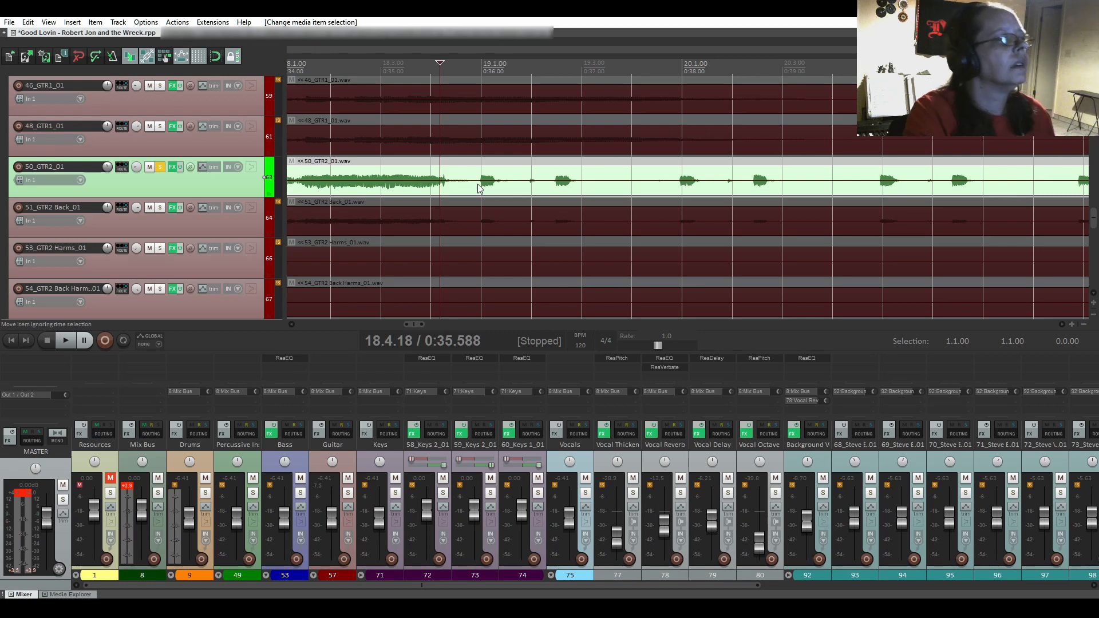
pyautogui.scroll(-3, 480, 189)
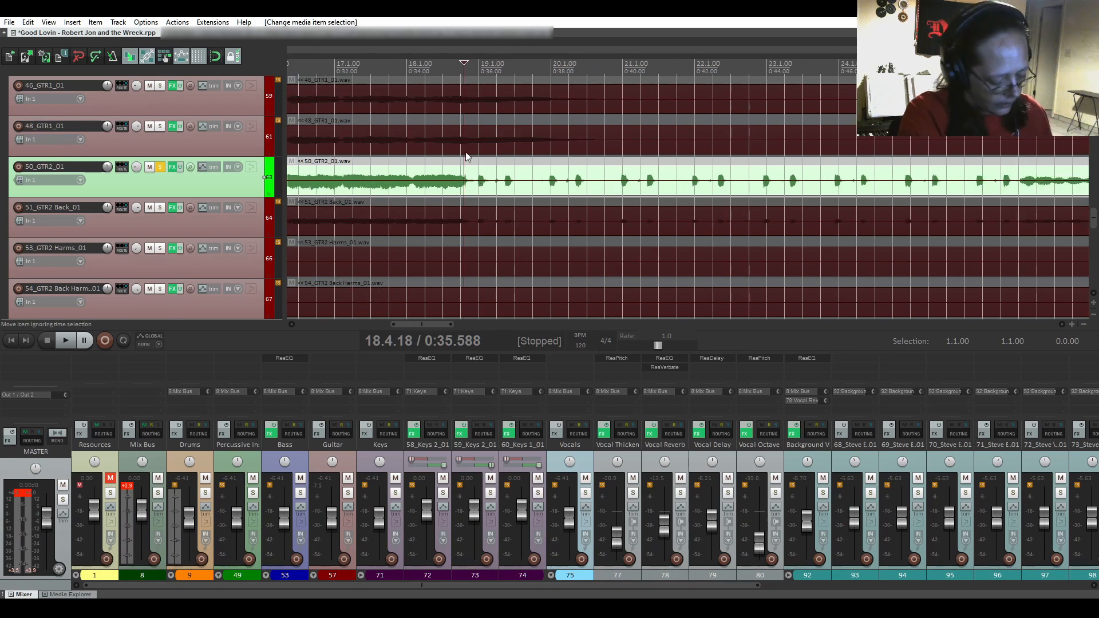
pyautogui.scroll(3, 468, 147)
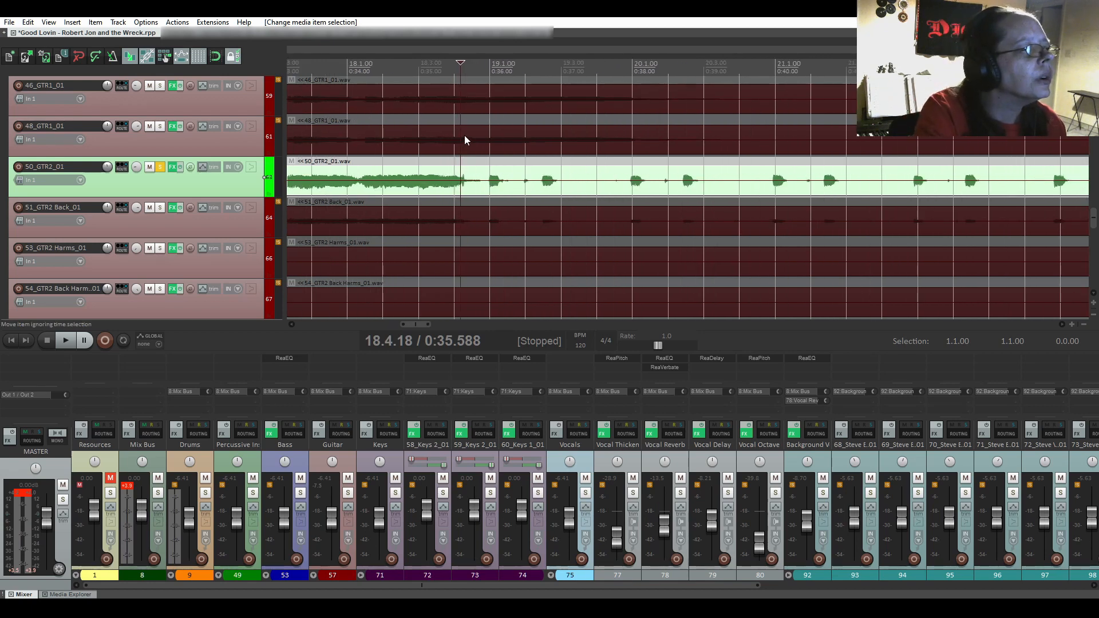
pyautogui.press('space')
pyautogui.press('space')
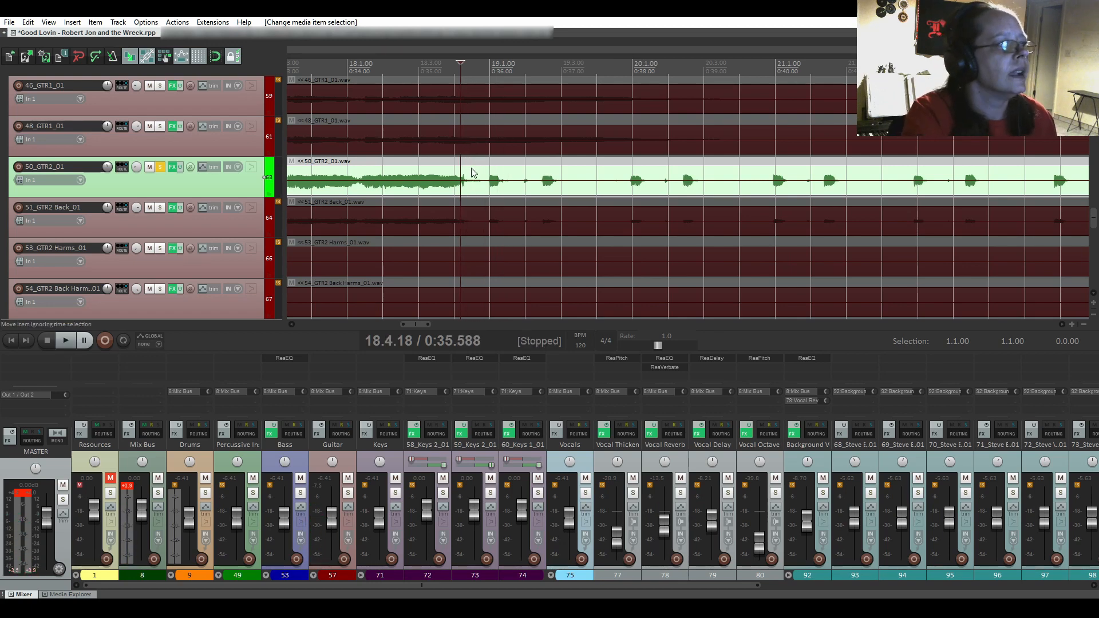
pyautogui.press('s')
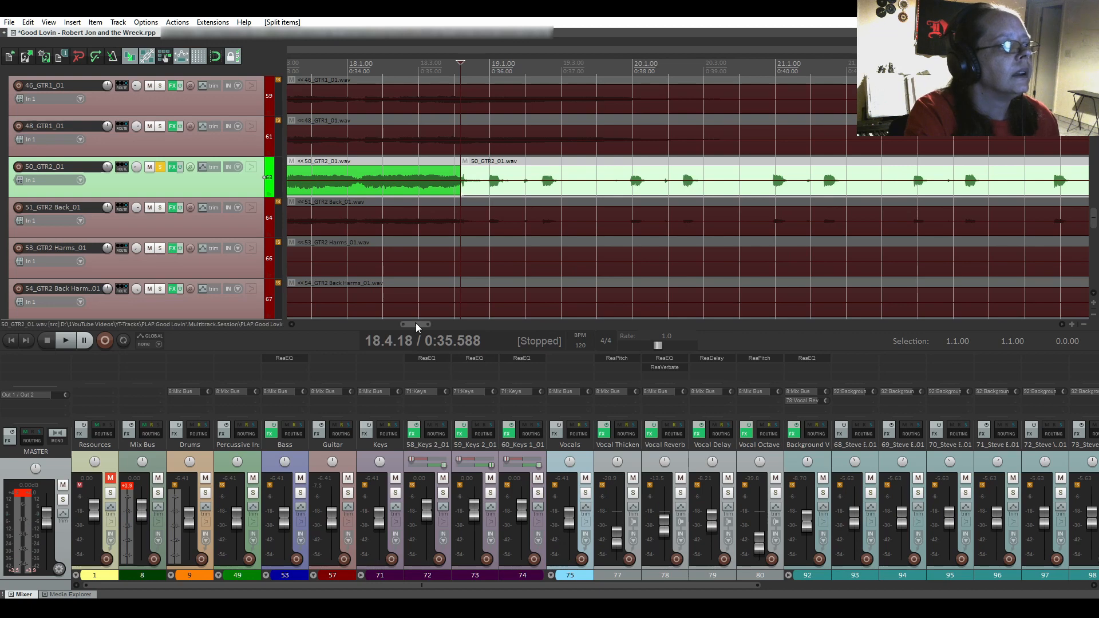
# With snapping turned back on, split the 50_GTR2_01 item at 26.3.00, where the sustained guitar part resumes after the stabs.
pyautogui.moveTo(417, 322); pyautogui.dragTo(452, 322)
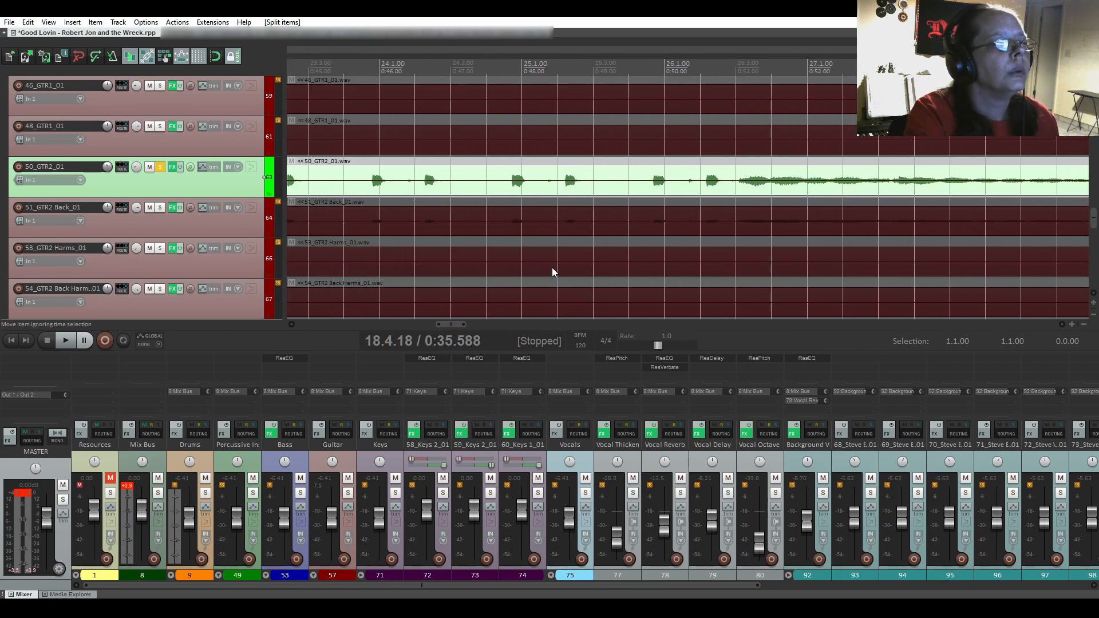
pyautogui.click(683, 166)
pyautogui.press('space')
pyautogui.press('space')
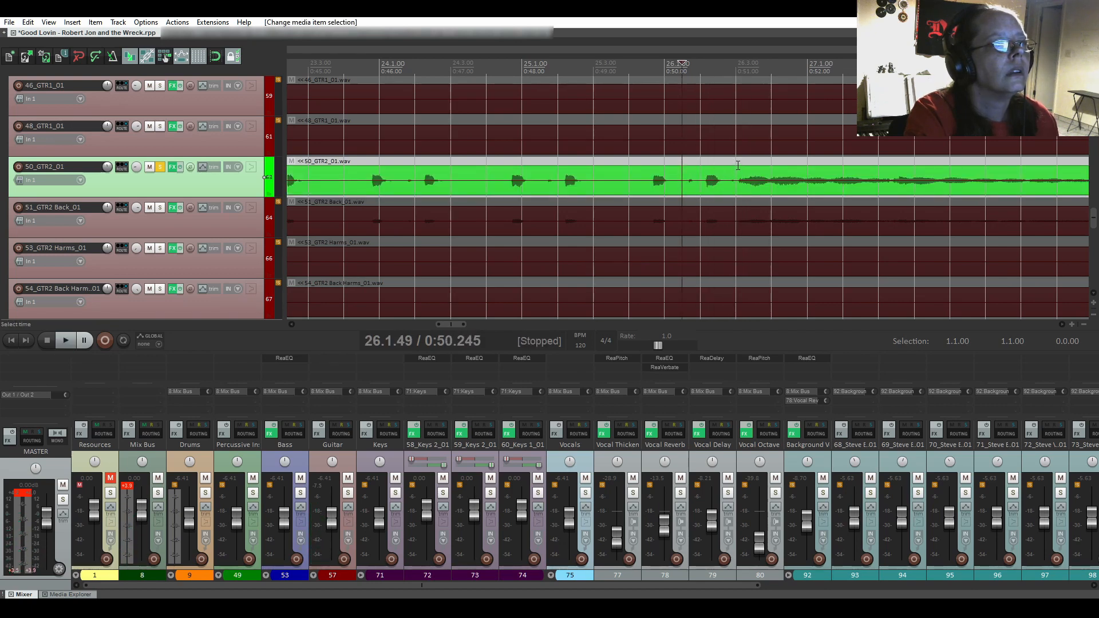
pyautogui.click(216, 57)
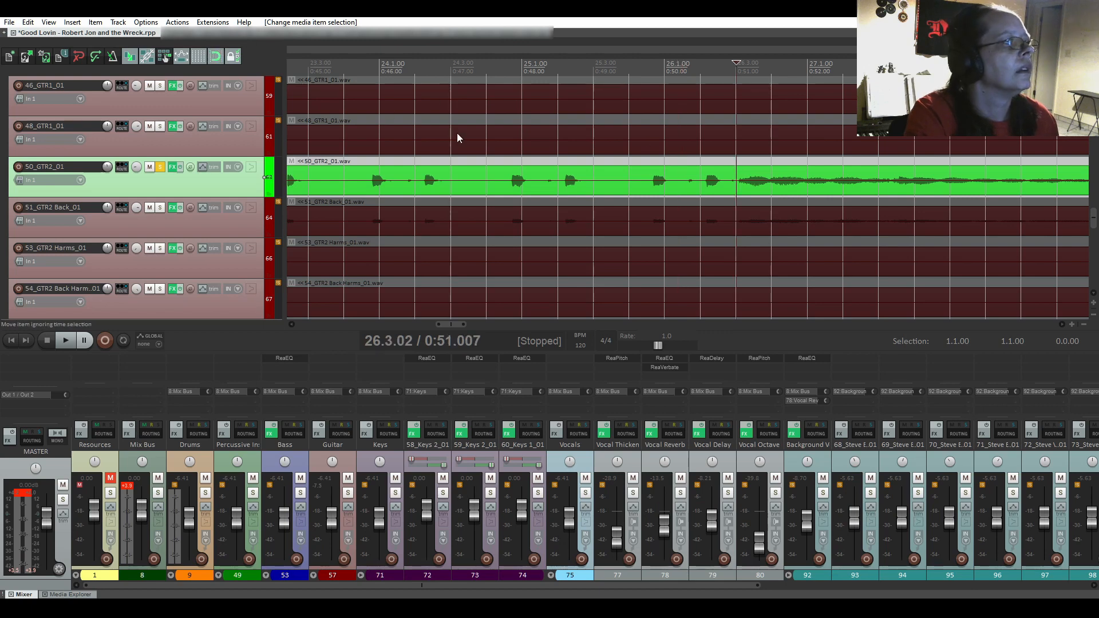
pyautogui.click(739, 171)
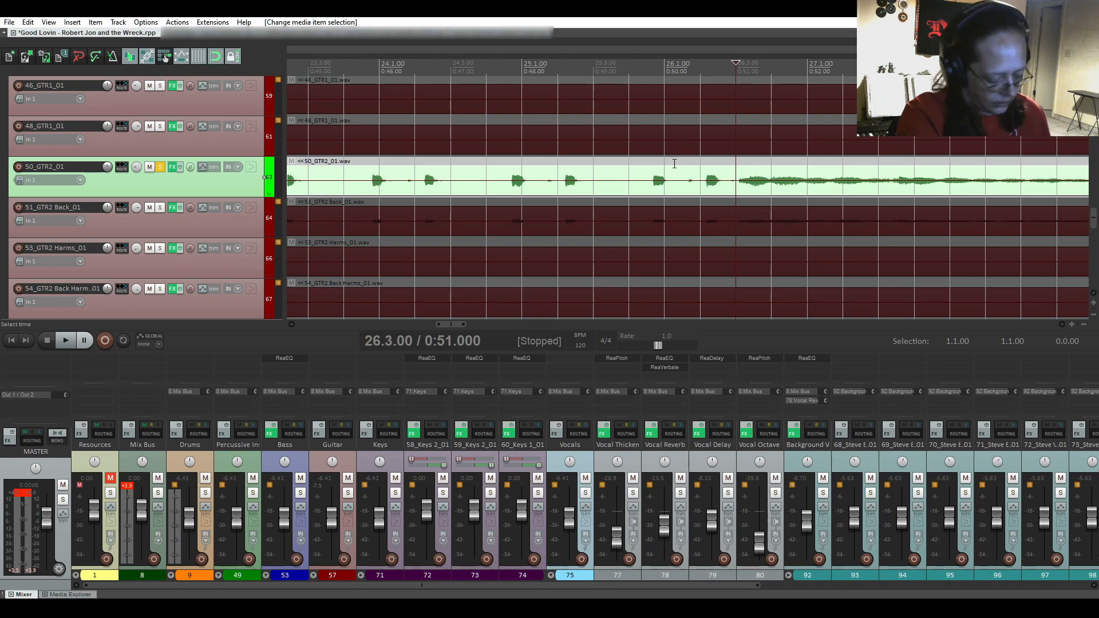
pyautogui.press('s')
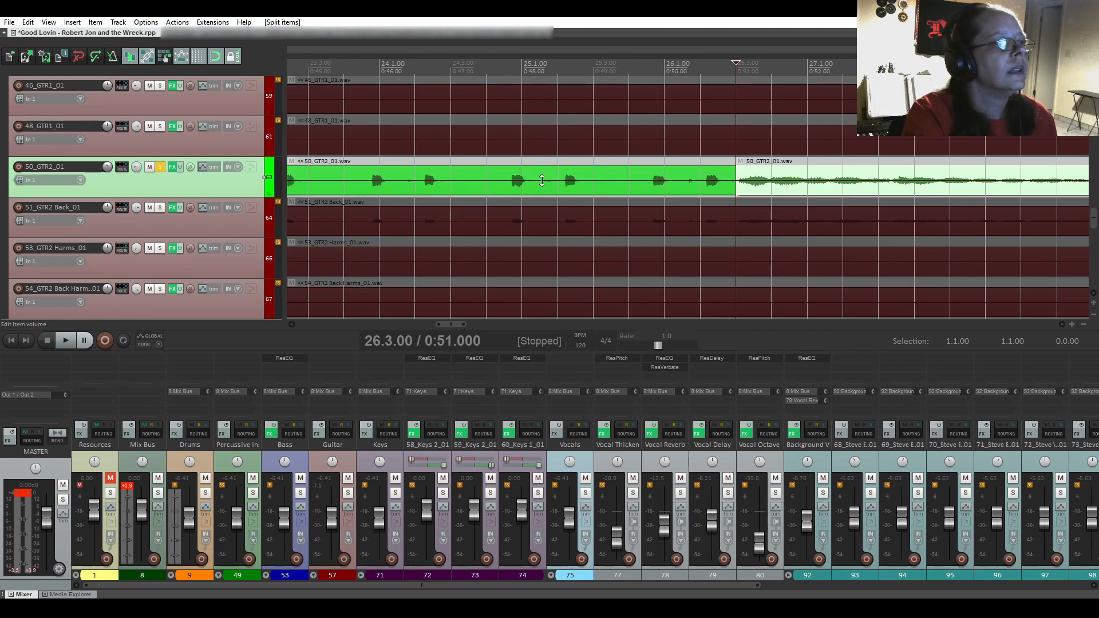
# Lower the stab item's volume to about -4.78 dB, then unsolo 50_GTR2_01 and audition the full mix from 18.2.00.
pyautogui.moveTo(542, 181); pyautogui.dragTo(542, 188)
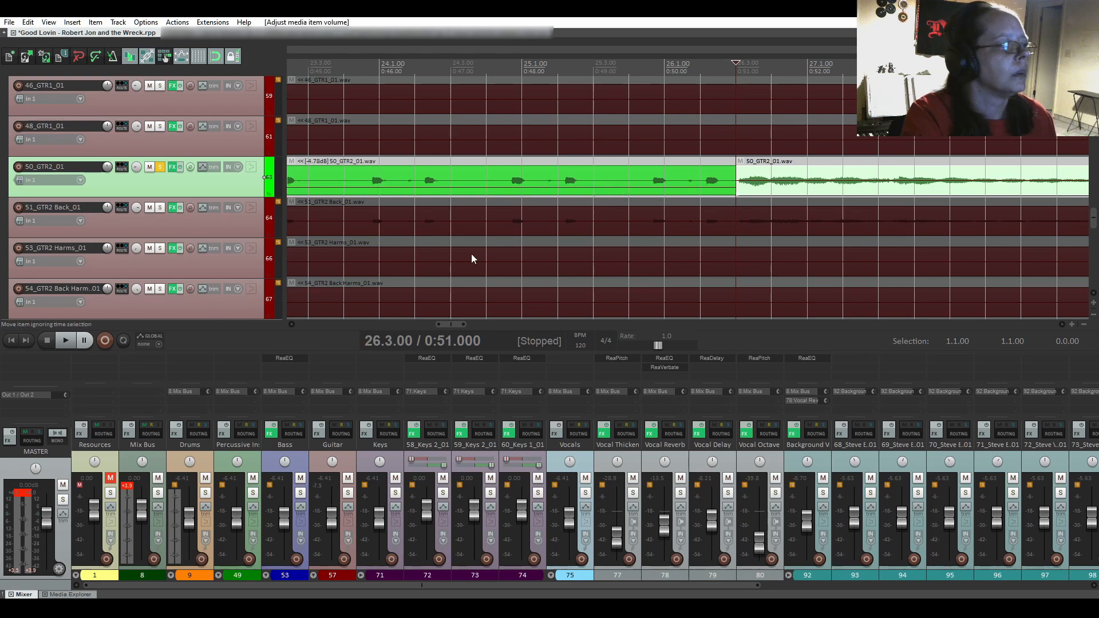
pyautogui.click(160, 167)
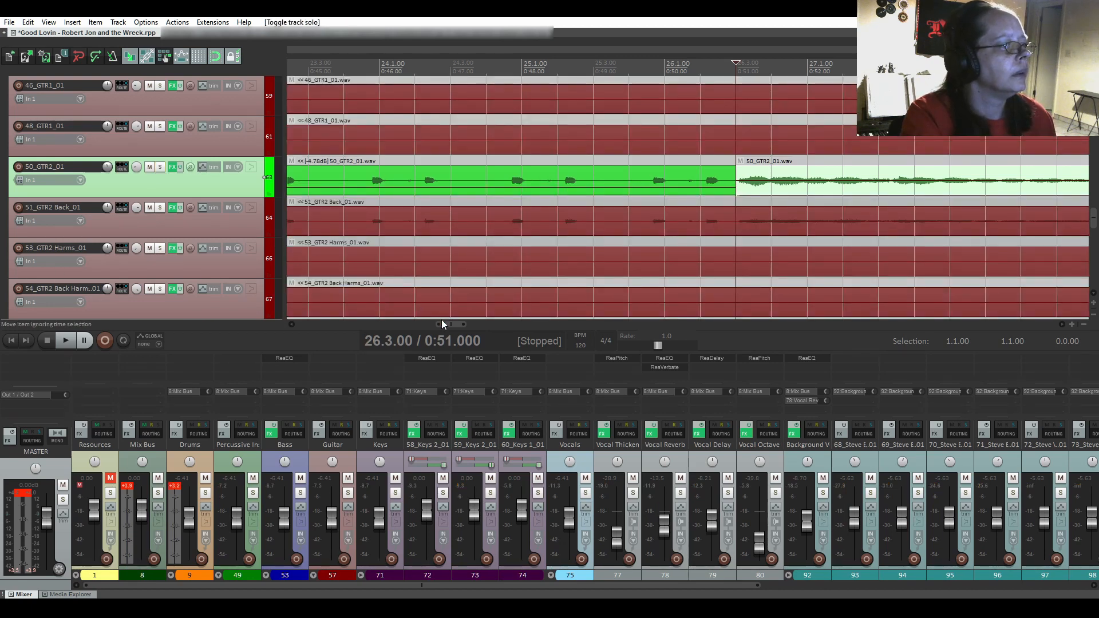
pyautogui.moveTo(455, 325); pyautogui.dragTo(414, 308)
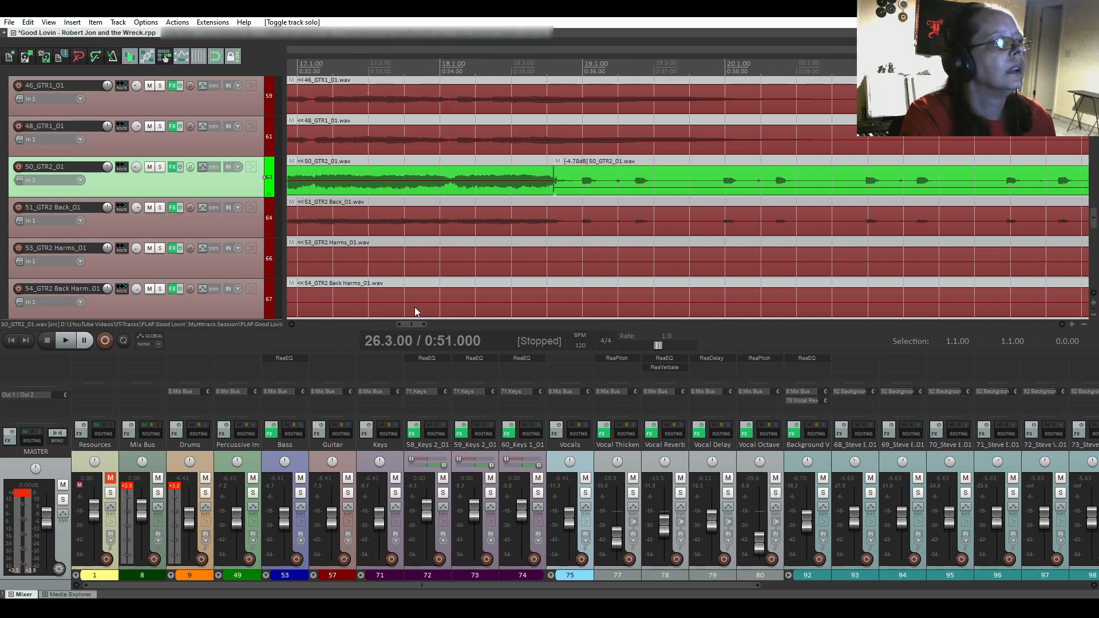
pyautogui.click(474, 159)
pyautogui.press('space')
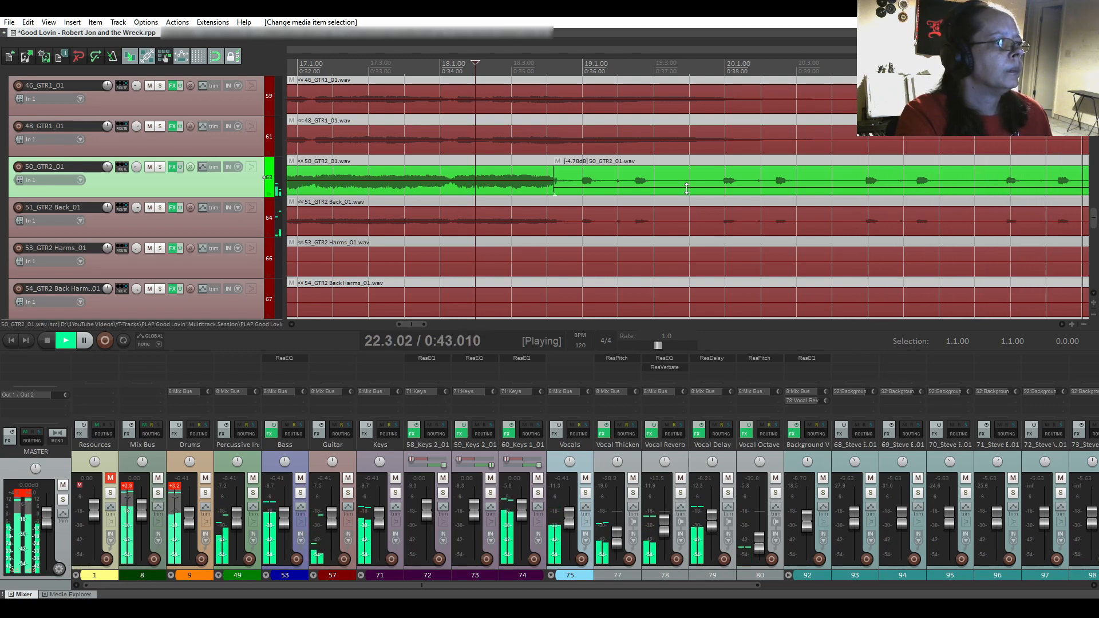
pyautogui.press('space')
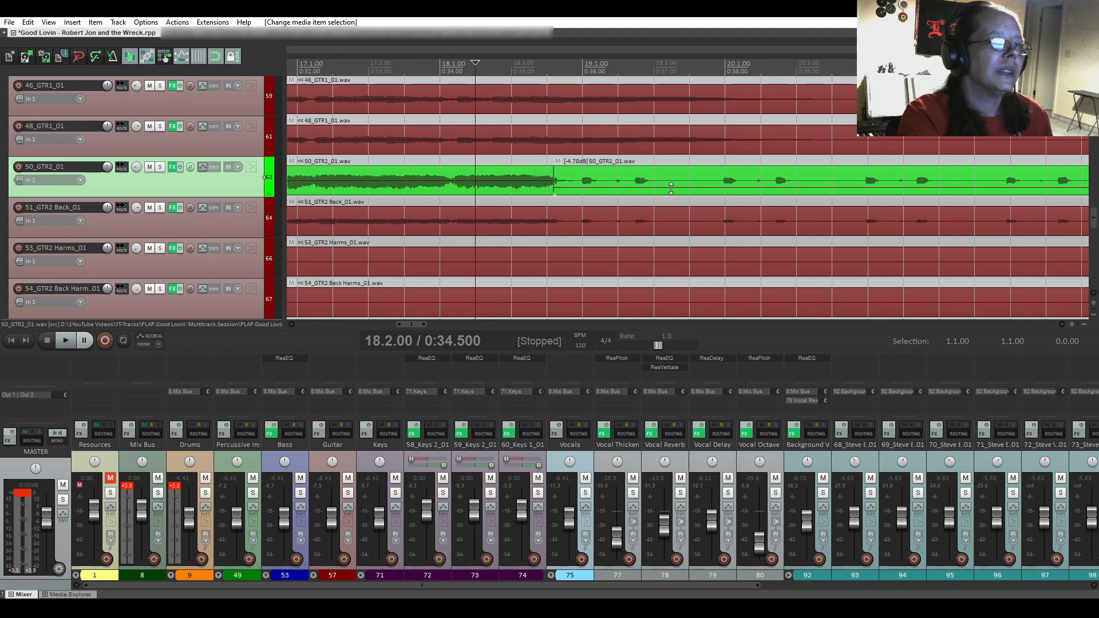
# Lower the stab item's volume to about -8.30 dB and audition it in the mix from 18.2.00.
pyautogui.moveTo(672, 189); pyautogui.dragTo(672, 189)
pyautogui.press('space')
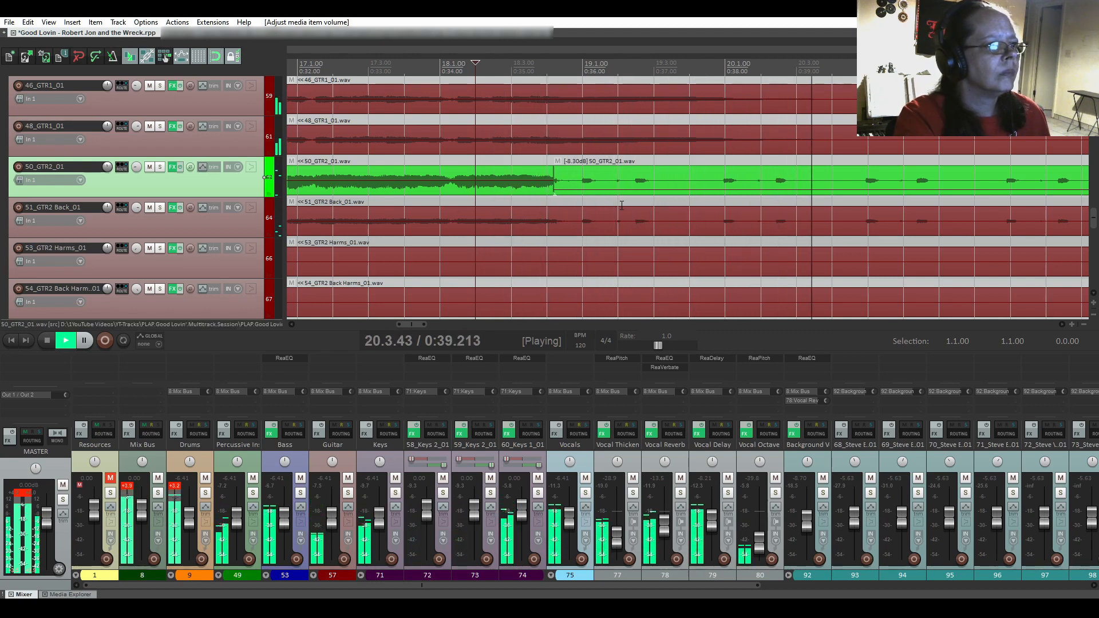
pyautogui.press('space')
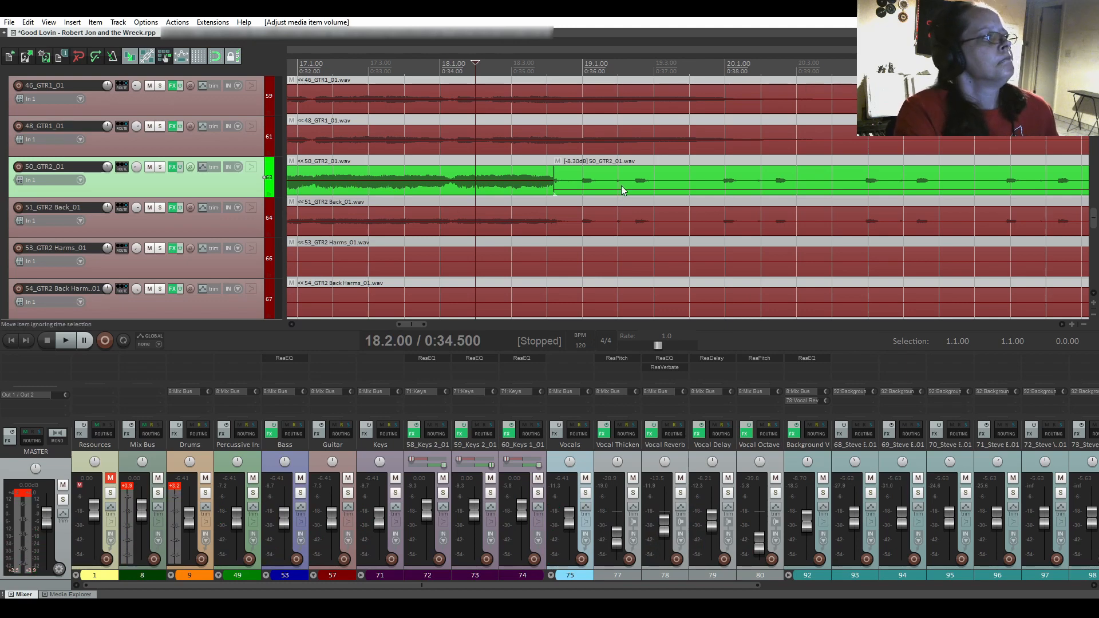
# Open the ReaEQ on the 50_GTR2_01 track and audition the guitar in the mix, then soloed.
pyautogui.click(171, 169)
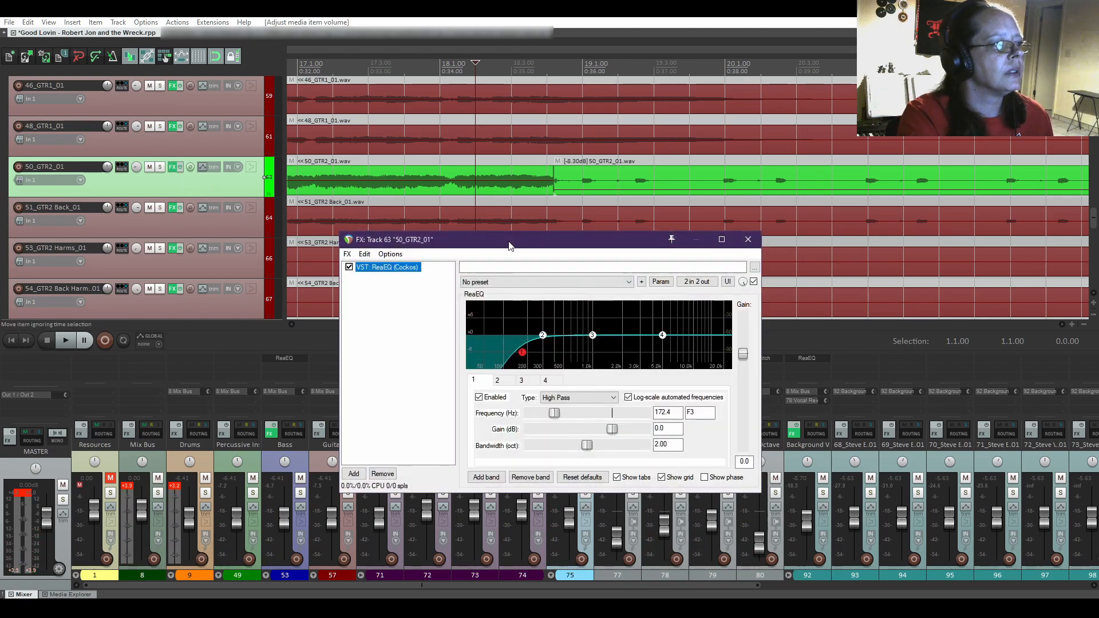
pyautogui.press('space')
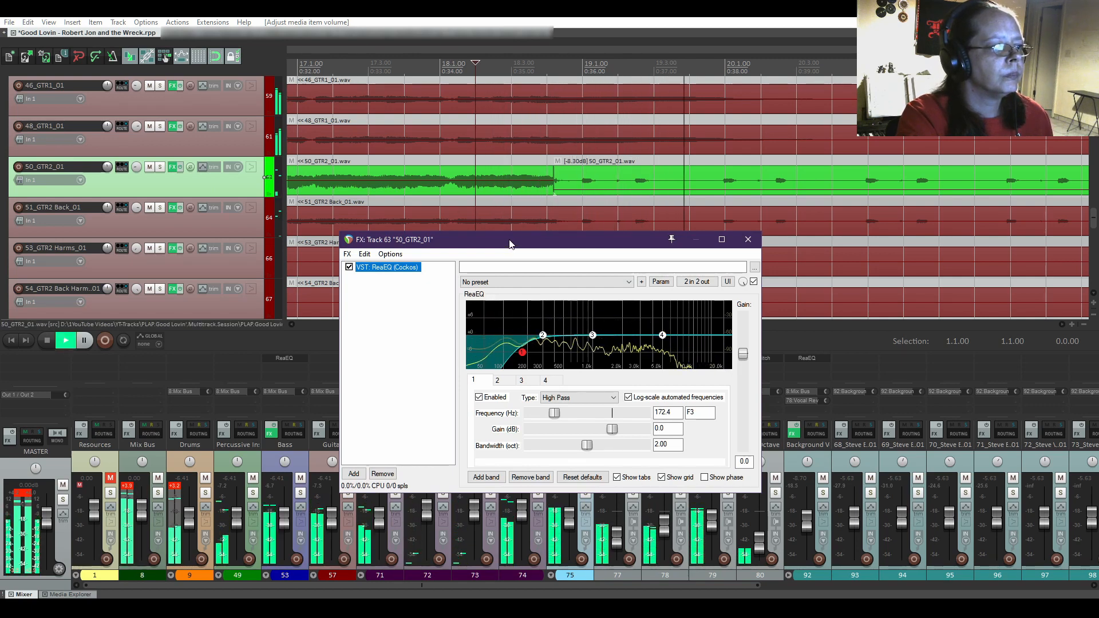
pyautogui.press('space')
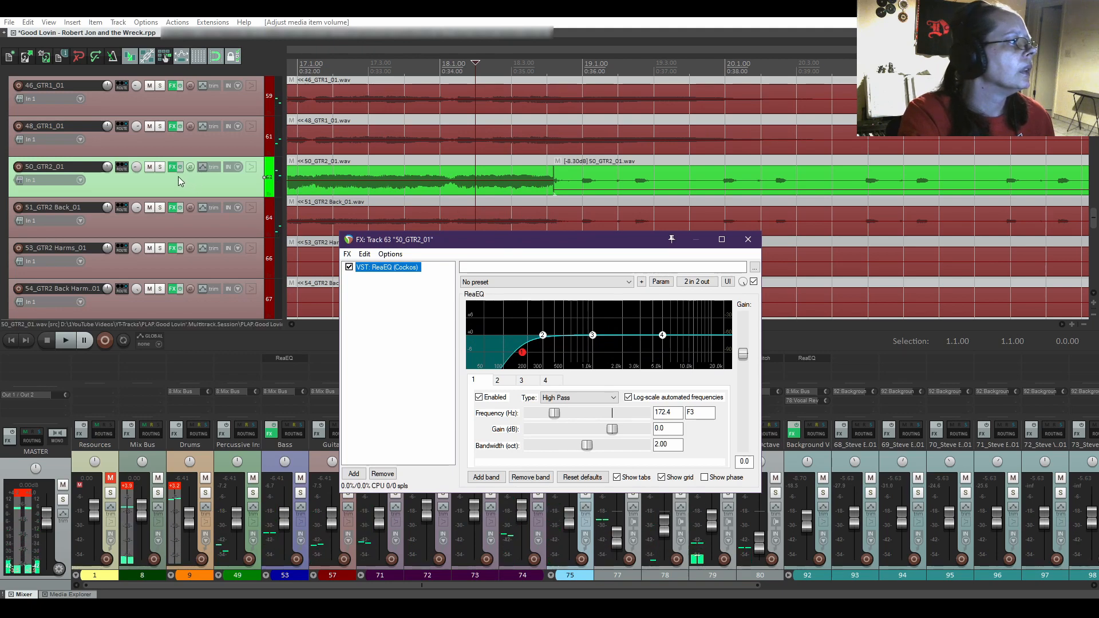
pyautogui.click(161, 167)
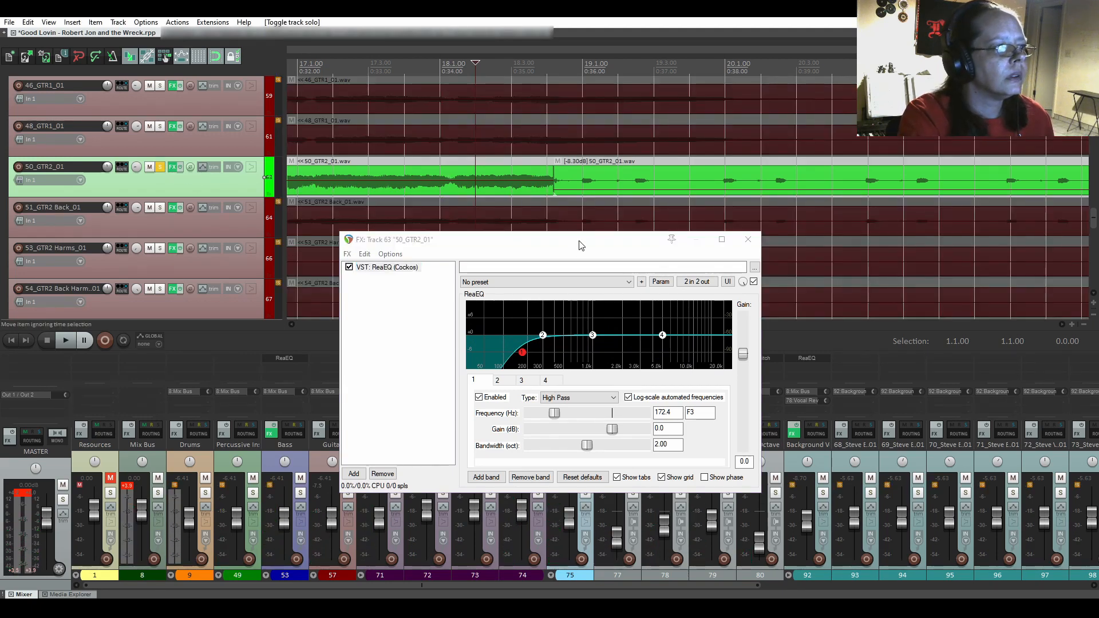
pyautogui.moveTo(581, 245); pyautogui.dragTo(553, 196)
pyautogui.press('space')
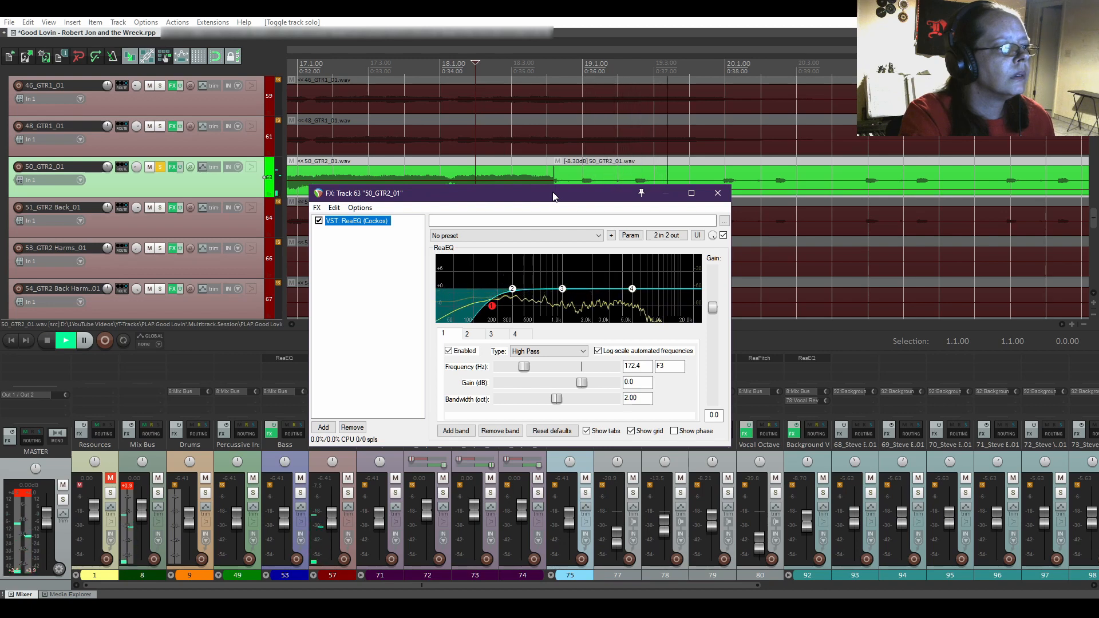
pyautogui.press('space')
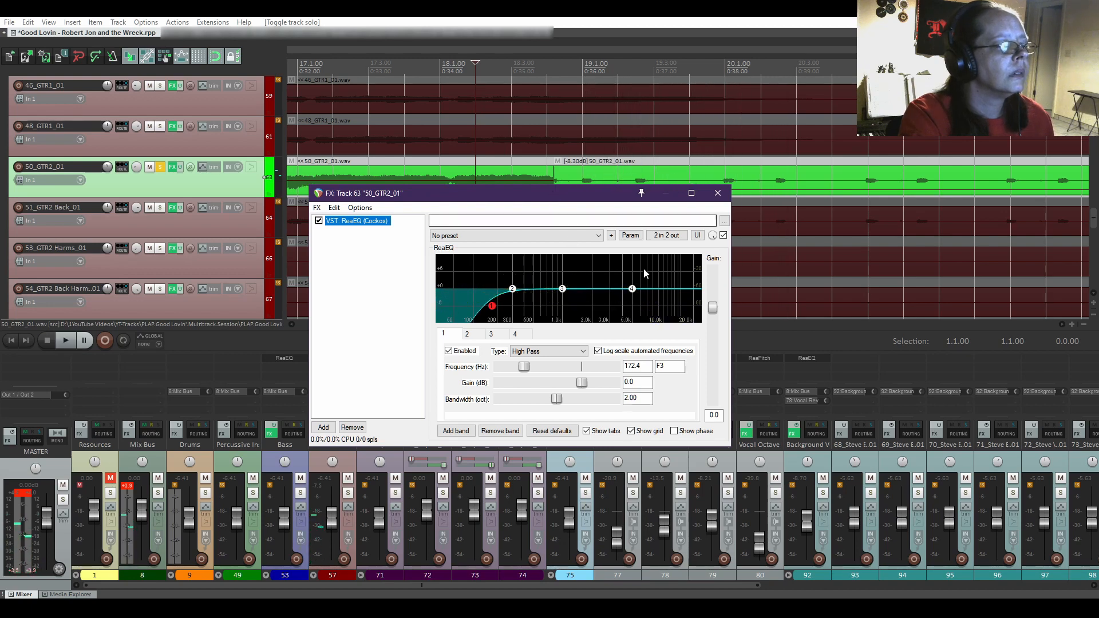
# Change EQ band 4 to a Low Pass at 5000 Hz and audition the soloed guitar from 18.4.00.
pyautogui.click(632, 289)
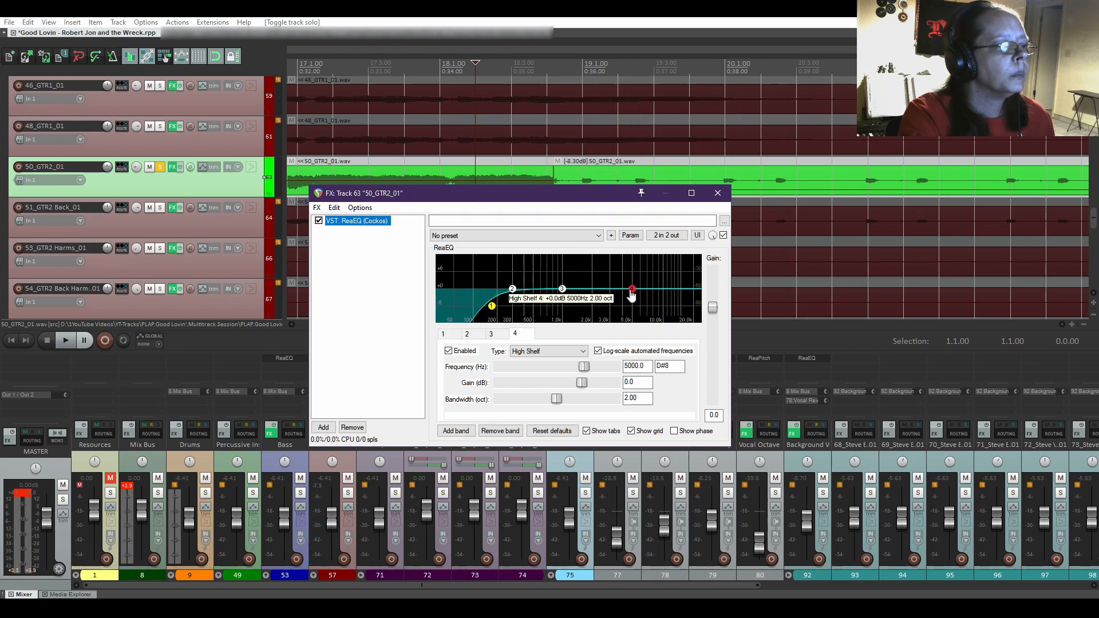
pyautogui.click(524, 354)
pyautogui.click(532, 383)
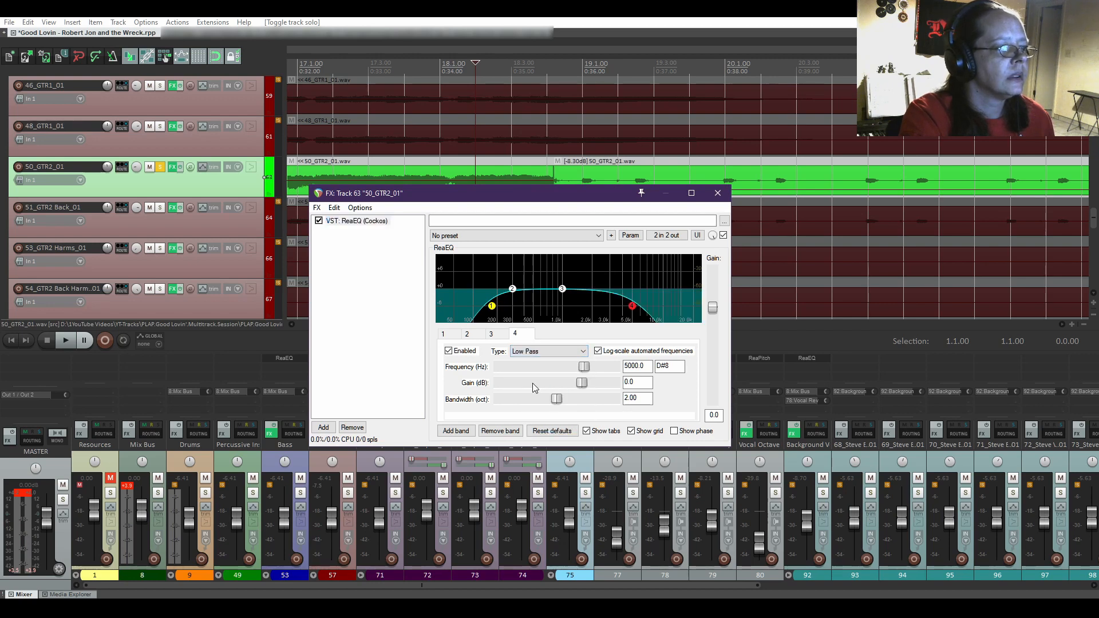
pyautogui.press('space')
pyautogui.press('space')
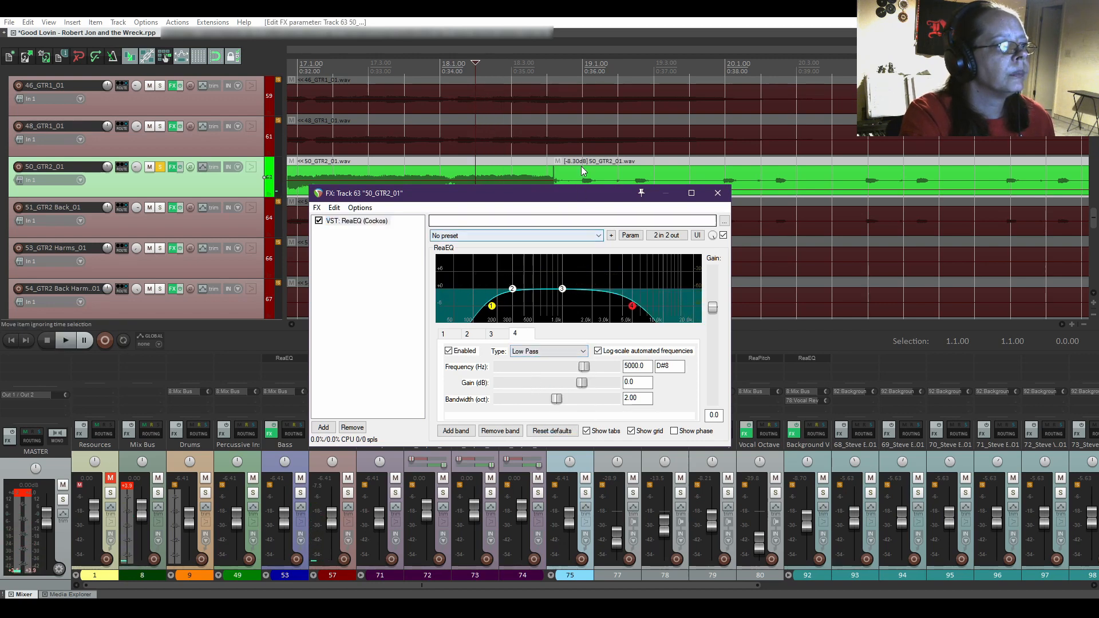
pyautogui.click(549, 165)
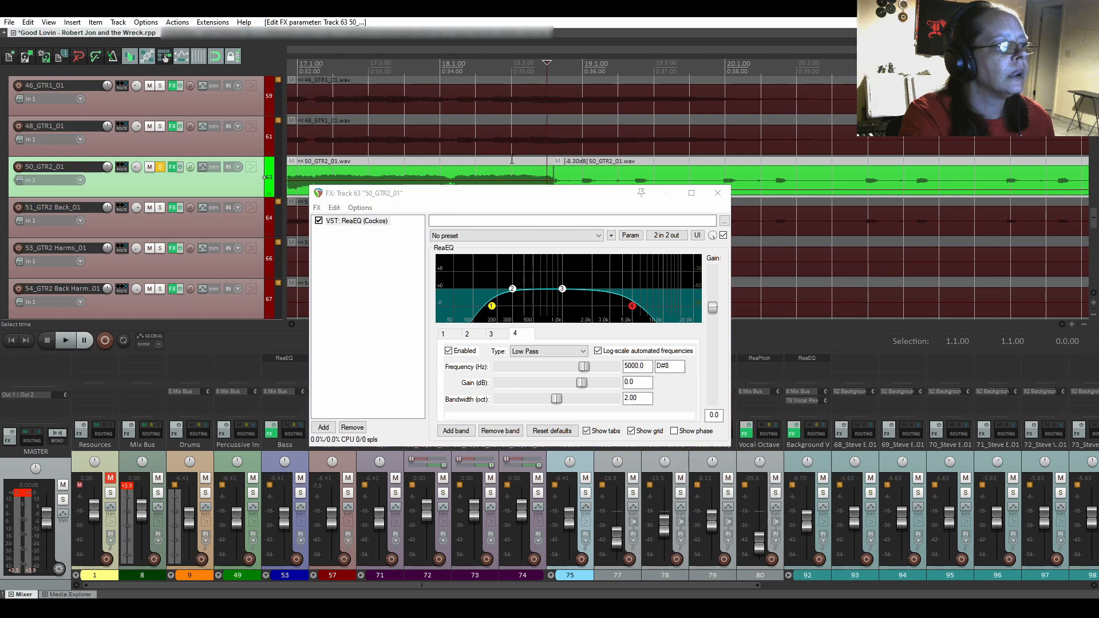
pyautogui.press('space')
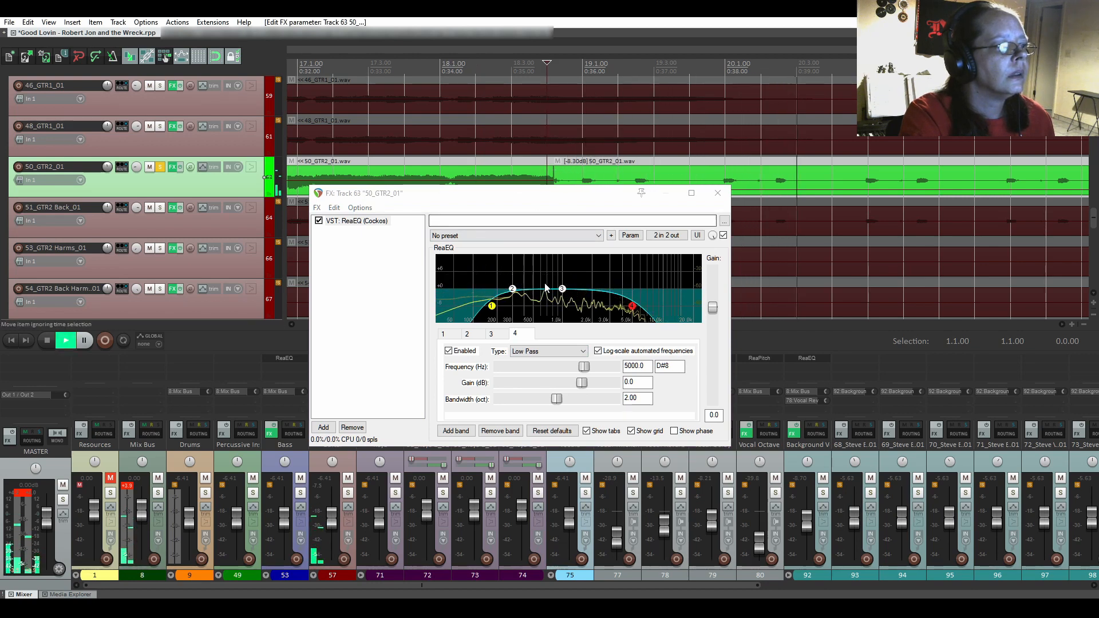
# Try a 3.1 dB cut at 986.7 Hz with 0.62 octave bandwidth on EQ band 3, and disable that band.
pyautogui.click(564, 290)
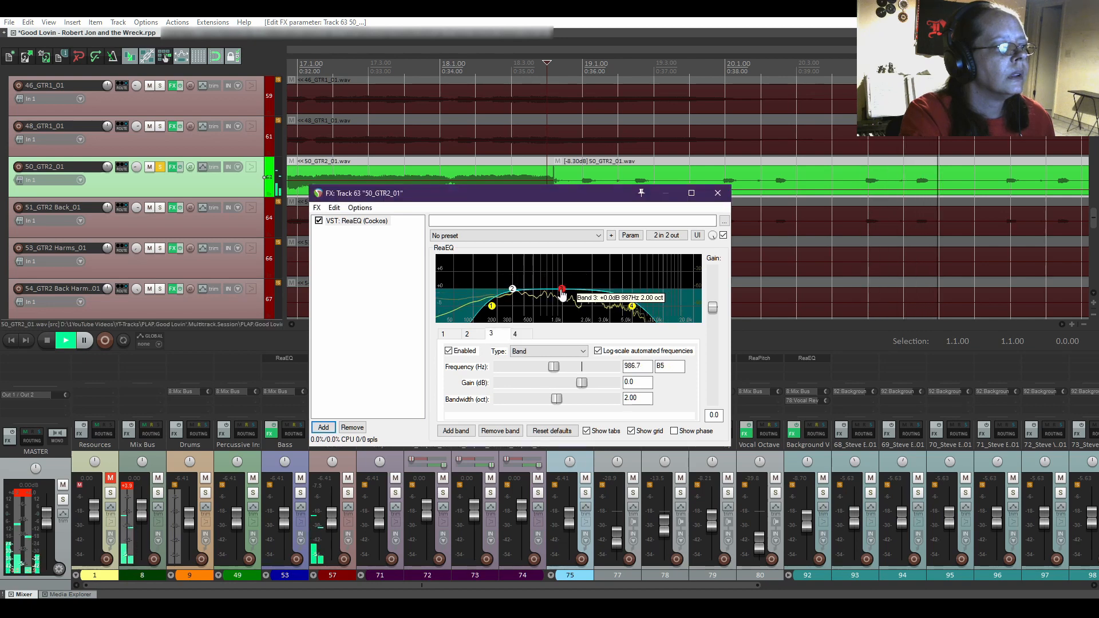
pyautogui.moveTo(582, 383); pyautogui.dragTo(513, 403)
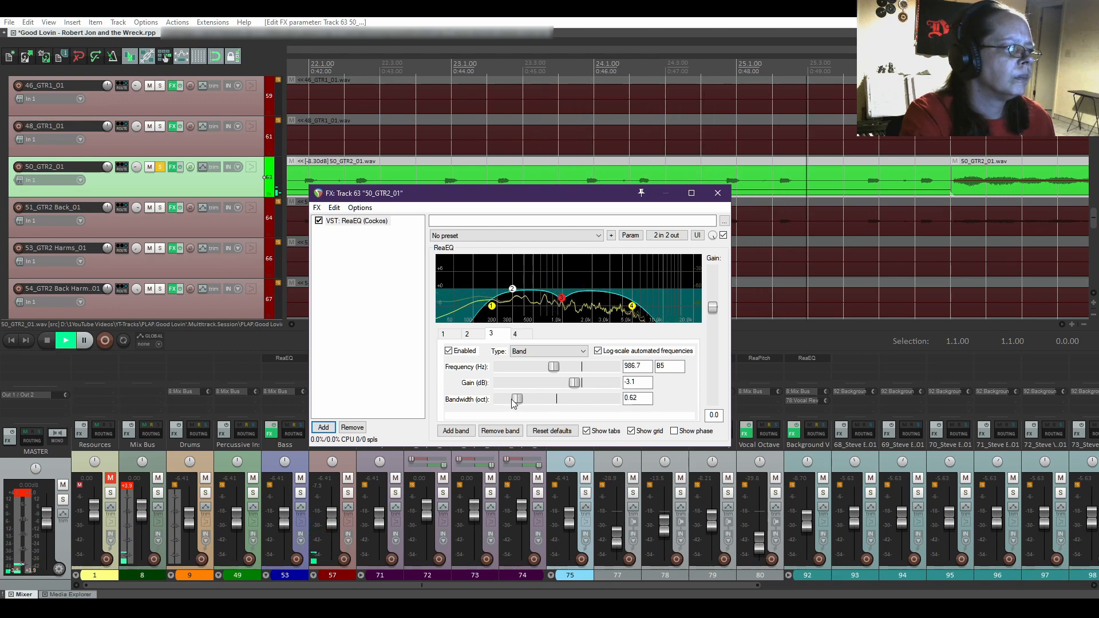
pyautogui.press('space')
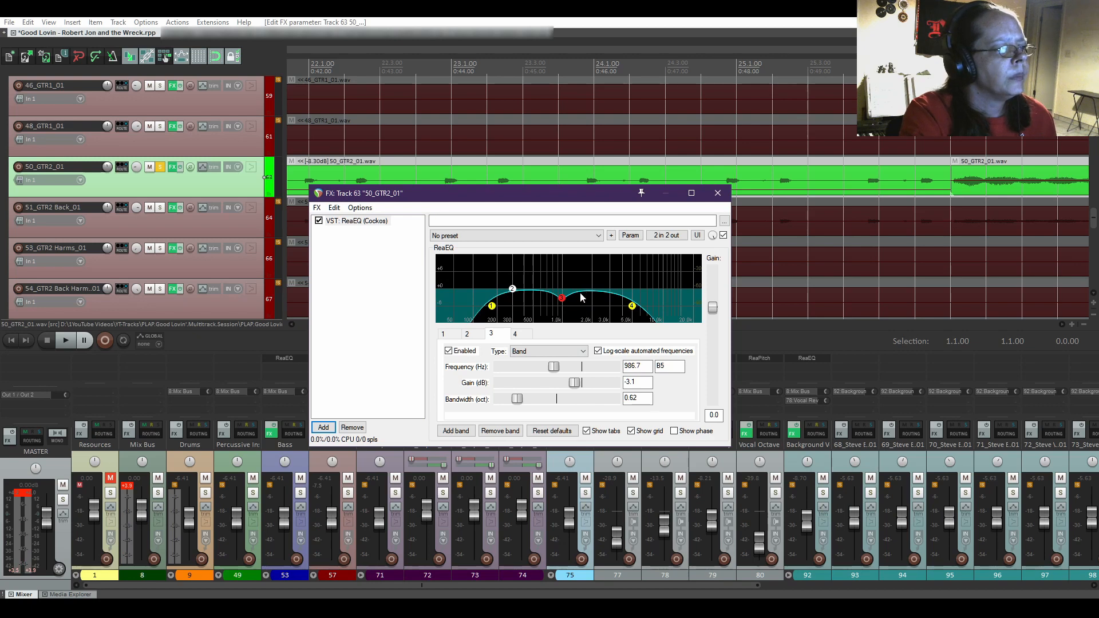
pyautogui.doubleClick(561, 300)
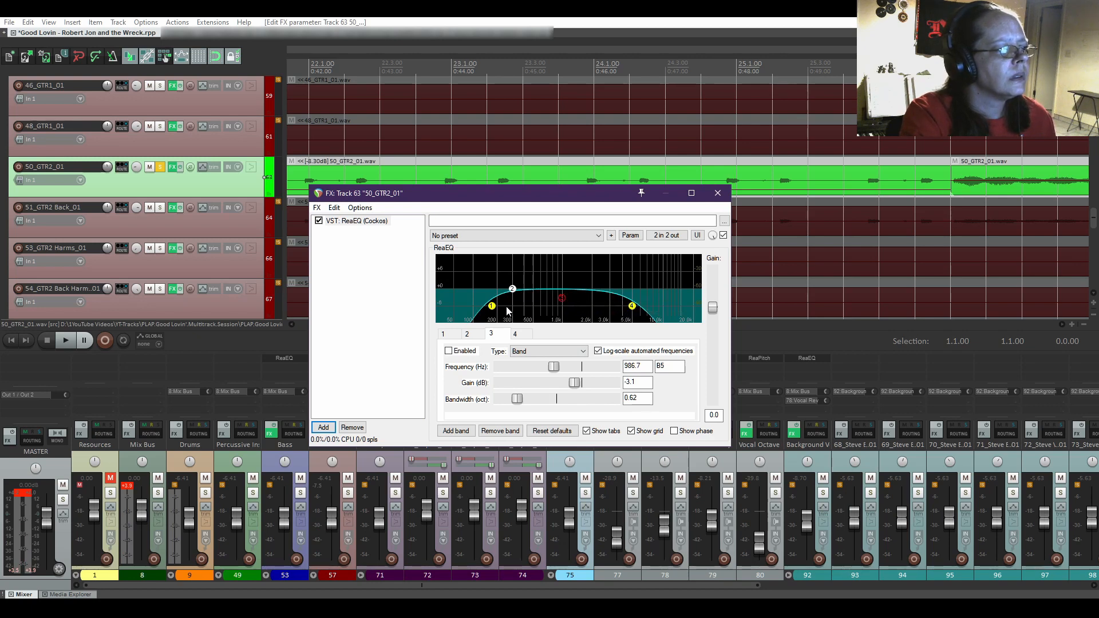
# Raise the high-pass frequency of EQ band 1 to 295 Hz while auditioning the soloed guitar.
pyautogui.moveTo(492, 309)
pyautogui.press('space')
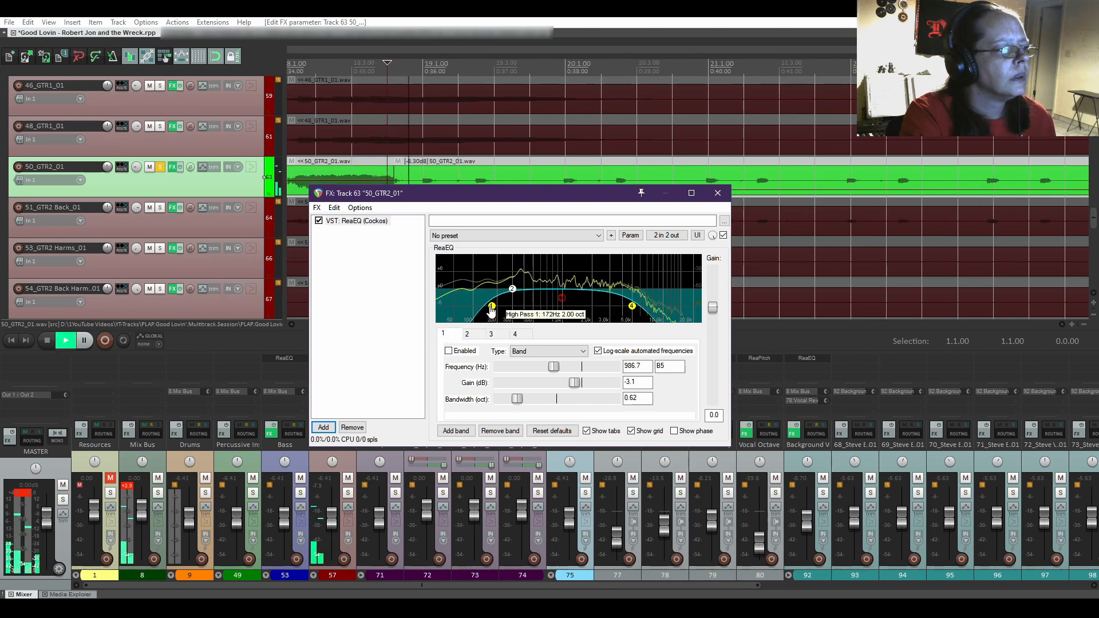
pyautogui.moveTo(491, 309); pyautogui.dragTo(512, 309)
pyautogui.press('space')
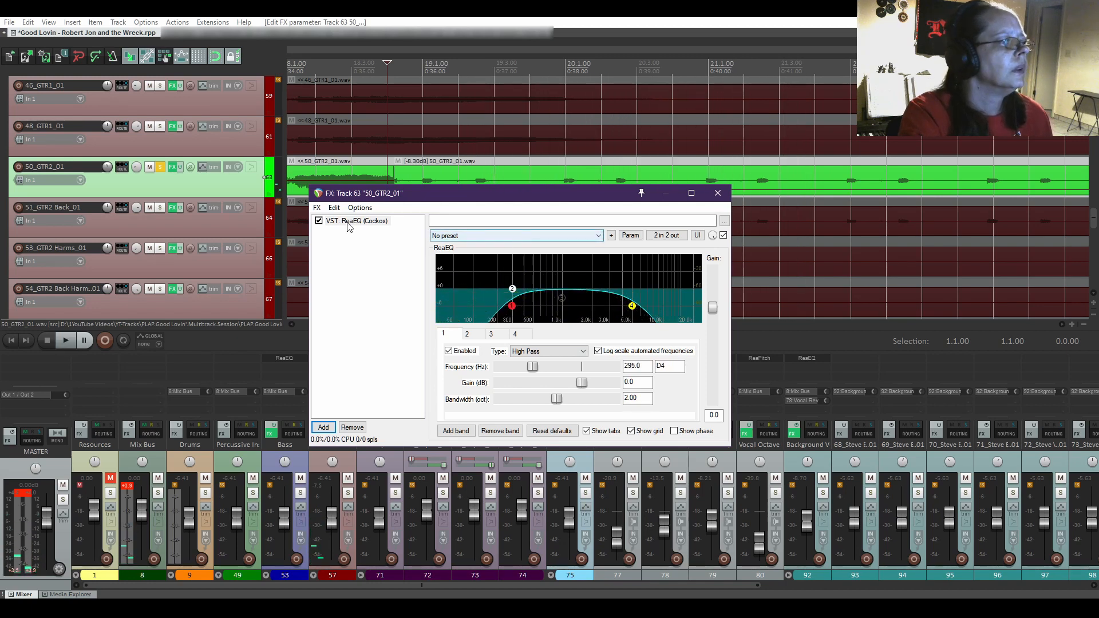
# Unsolo the 50_GTR2_01 track and audition the equalized stabs in the full mix from 18.4.00.
pyautogui.click(161, 167)
pyautogui.press('space')
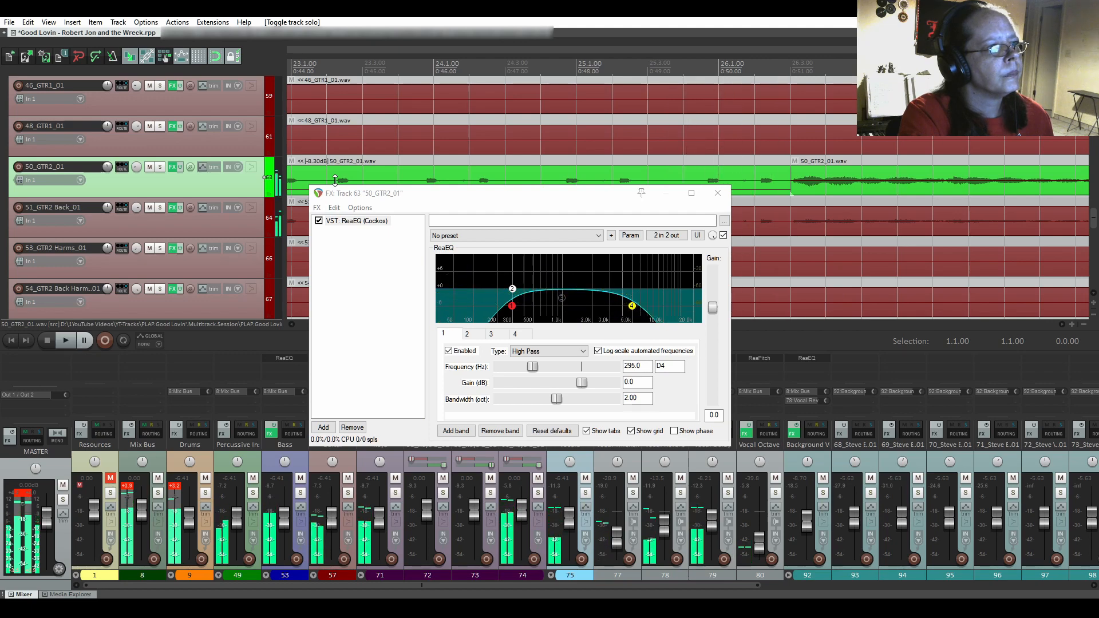
pyautogui.press('space')
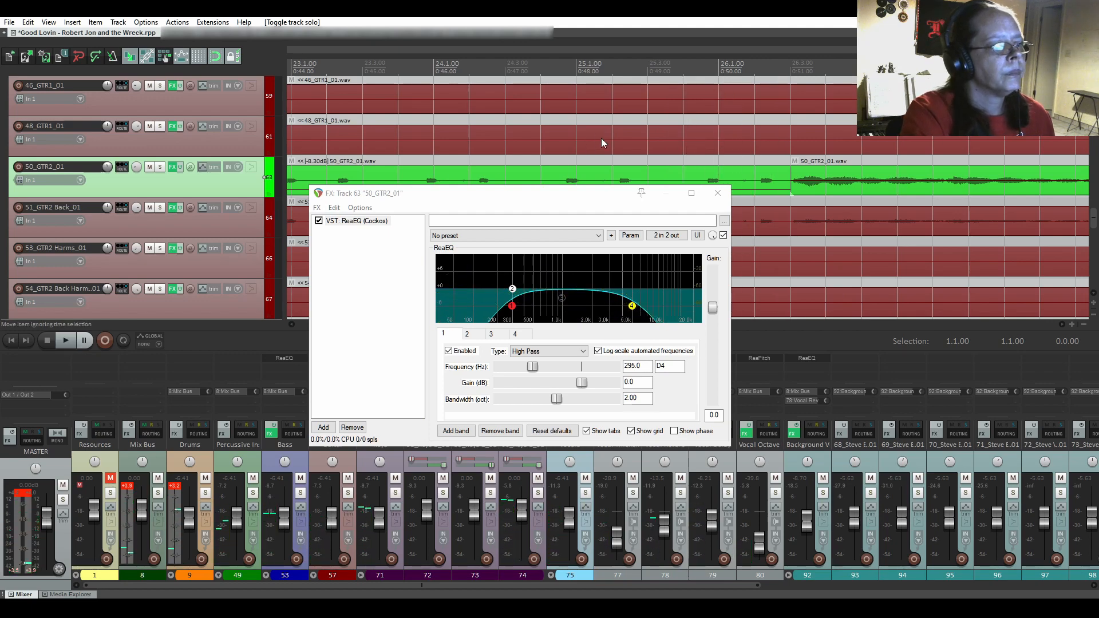
# Close the 50_GTR2_01 track's effects window and save the project.
pyautogui.click(726, 195)
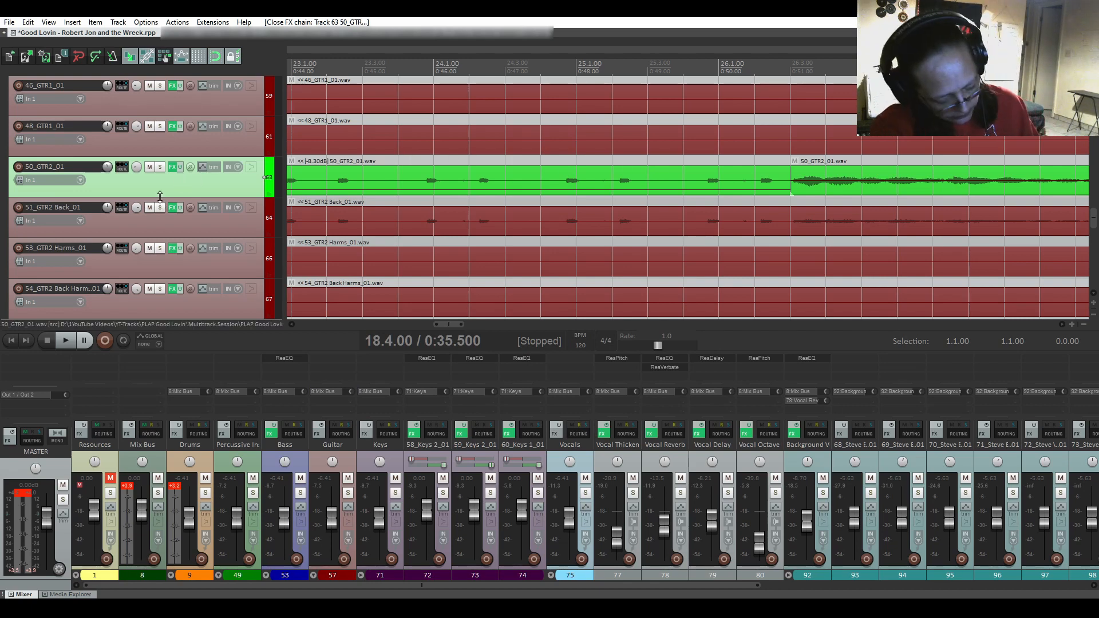
pyautogui.hotkey('ctrl', 's')
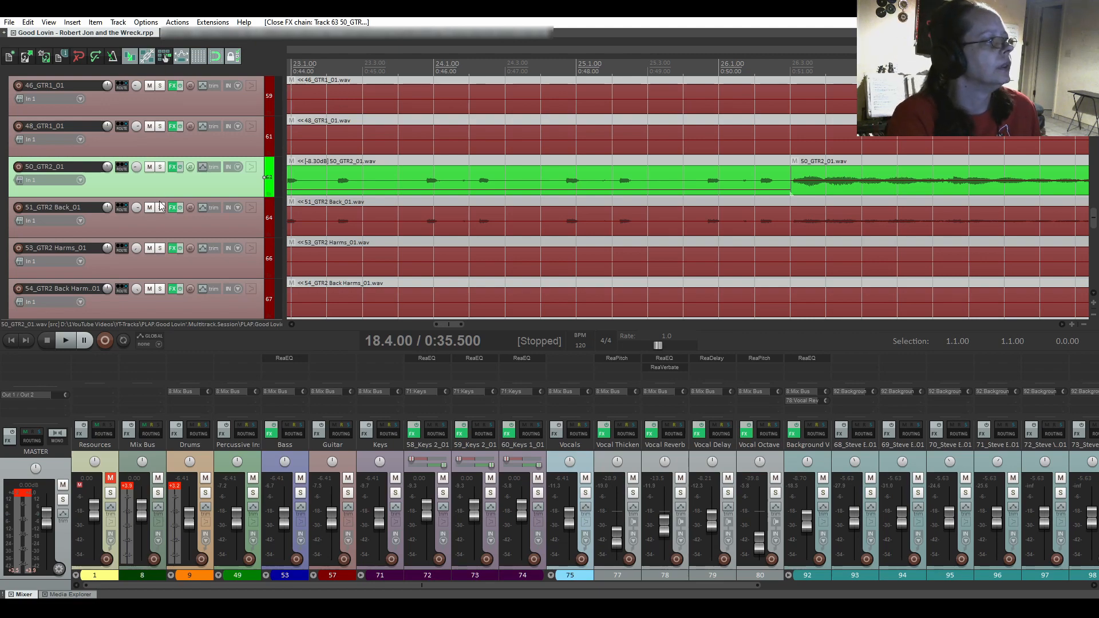
pyautogui.scroll(15, 112, 126)
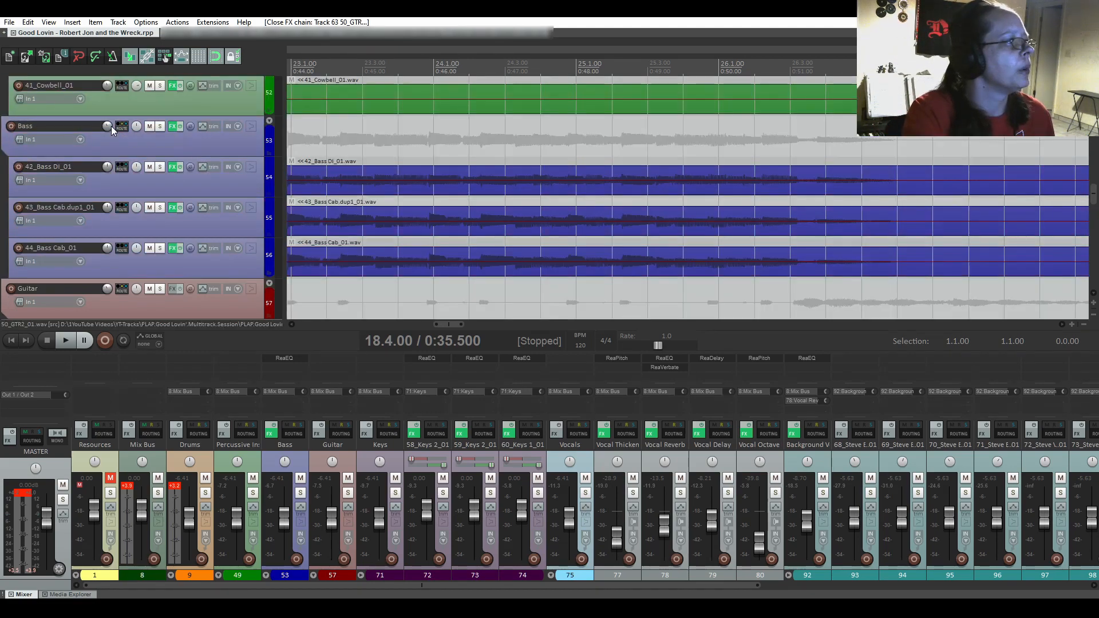
pyautogui.scroll(-8, 387, 191)
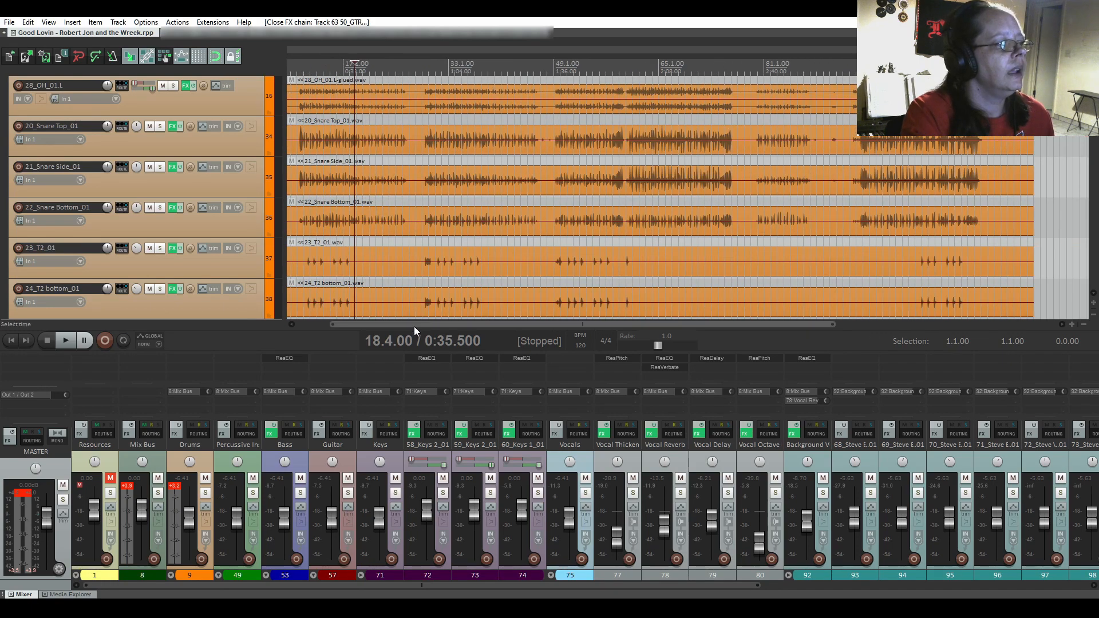
# Add a new track after 38_Wuhan 10 inch Splash and name it Drum Crush.
pyautogui.moveTo(413, 326); pyautogui.dragTo(373, 330)
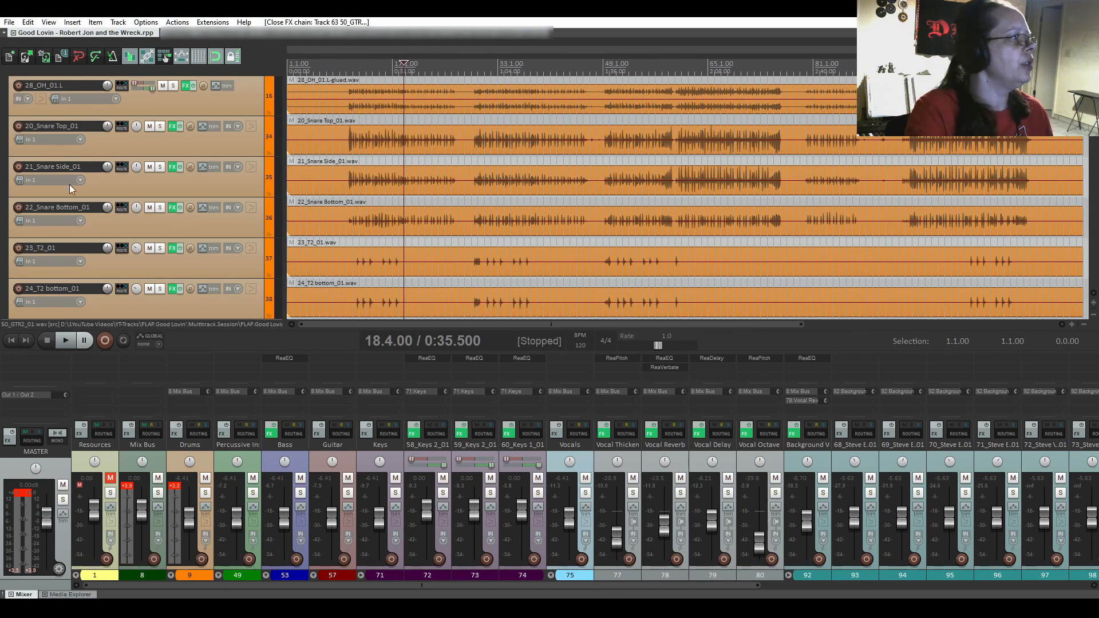
pyautogui.scroll(1, 79, 138)
pyautogui.scroll(-8, 79, 136)
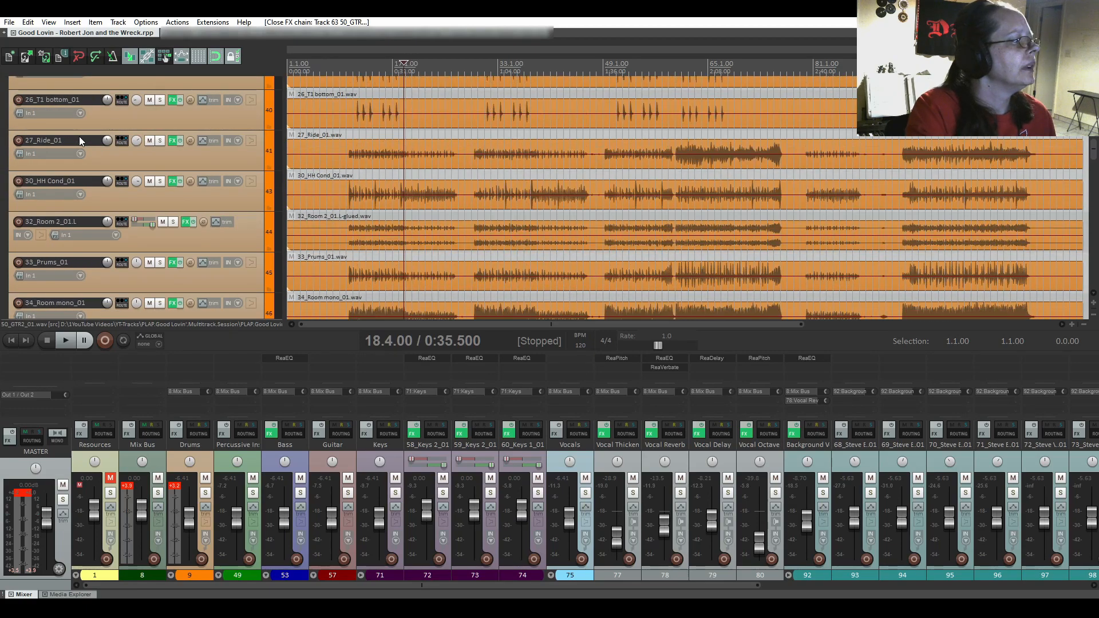
pyautogui.click(224, 245)
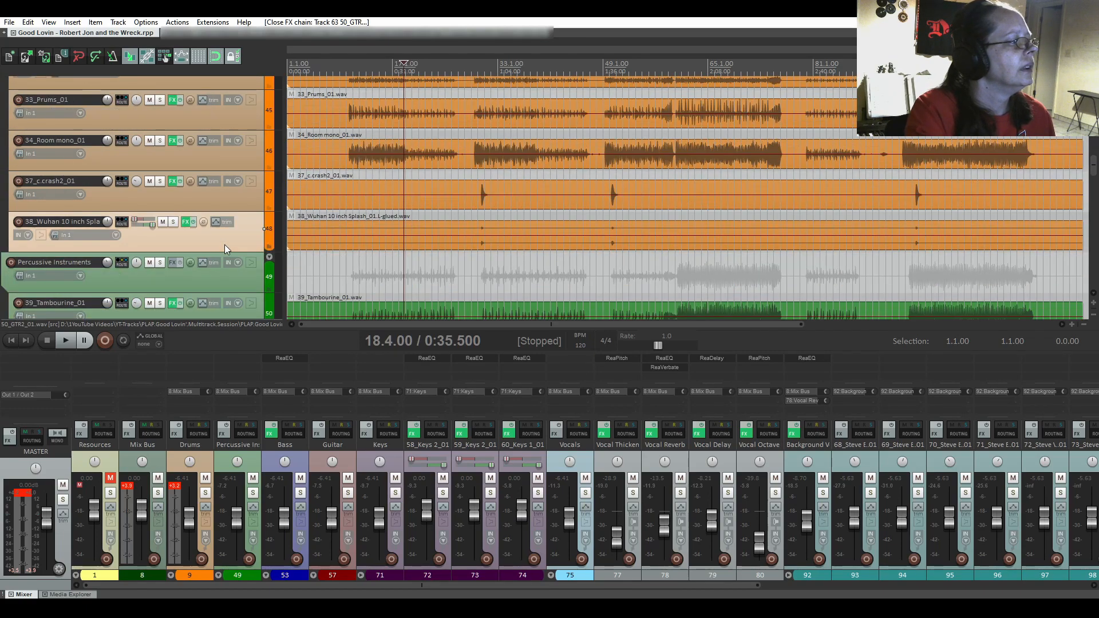
pyautogui.hotkey('ctrl', 't')
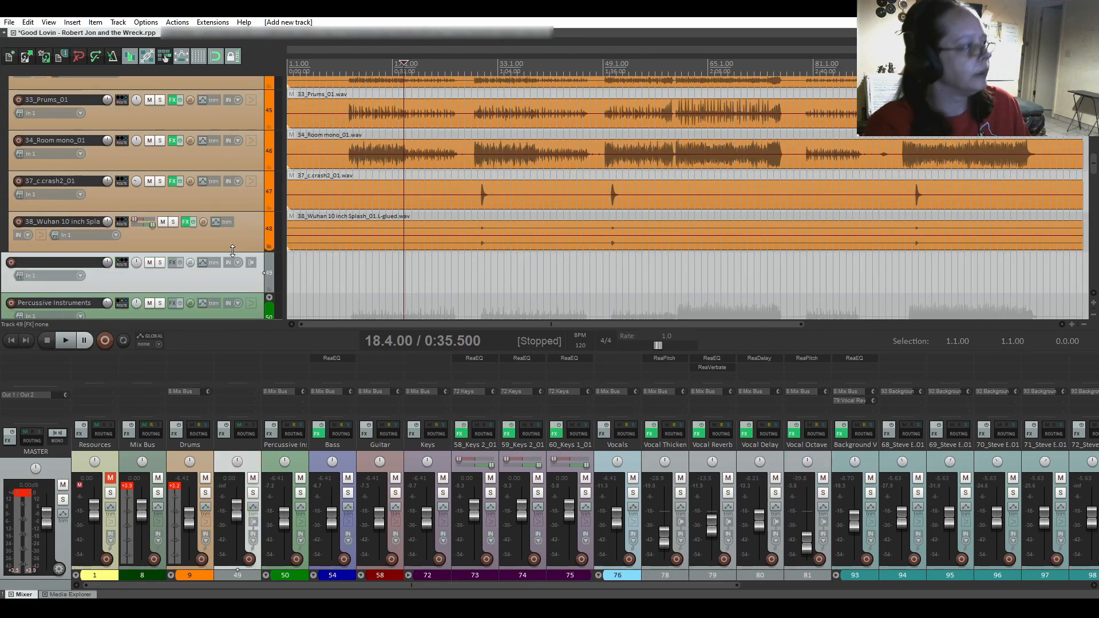
pyautogui.doubleClick(53, 262)
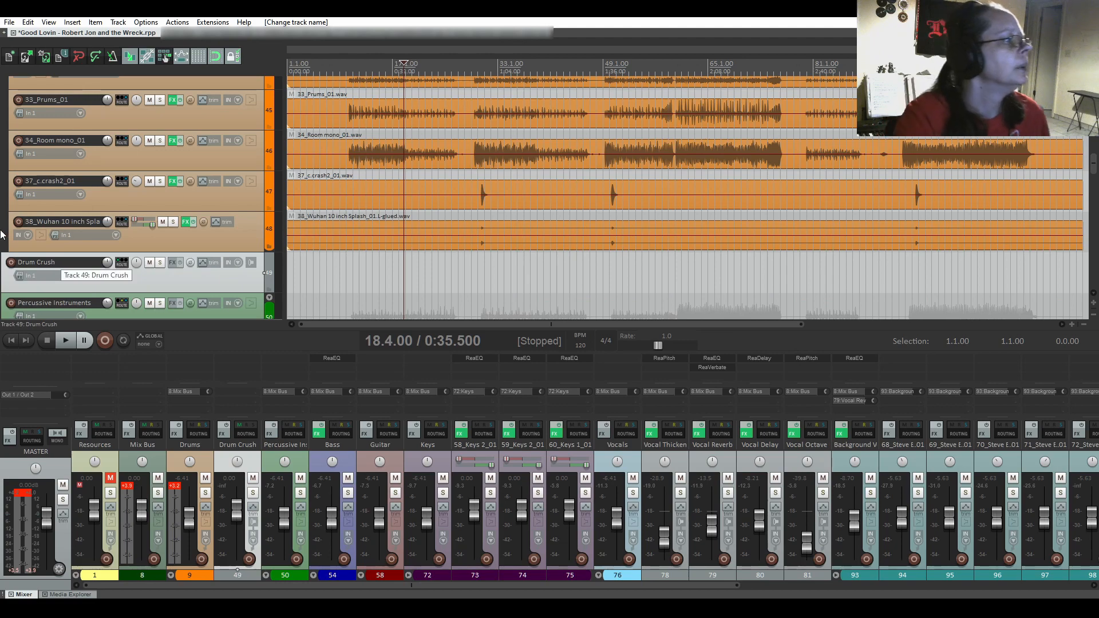
# Add a send from the 04_Kick In_01 track to the Drum Crush track, keeping its existing Drums send.
pyautogui.scroll(5, 3, 229)
pyautogui.scroll(10, 2, 223)
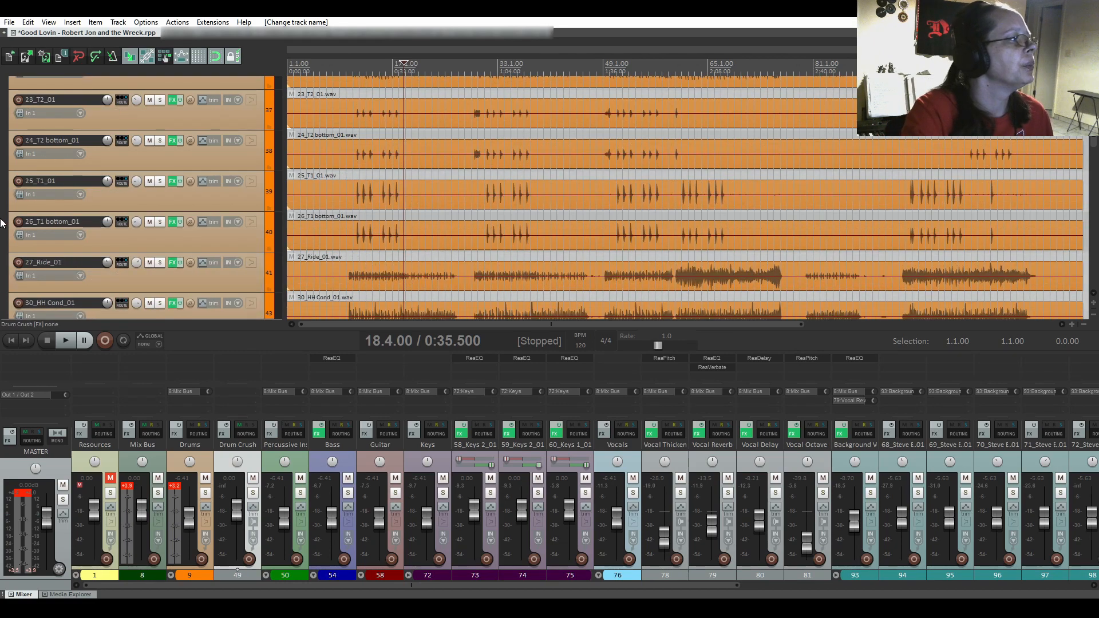
pyautogui.scroll(1, 2, 223)
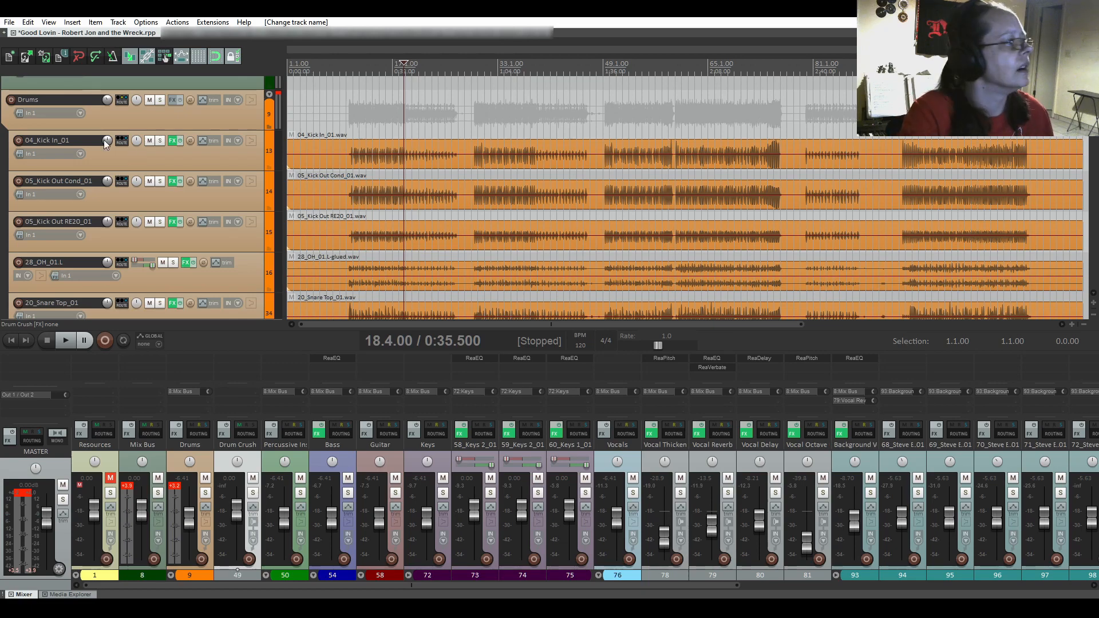
pyautogui.click(122, 143)
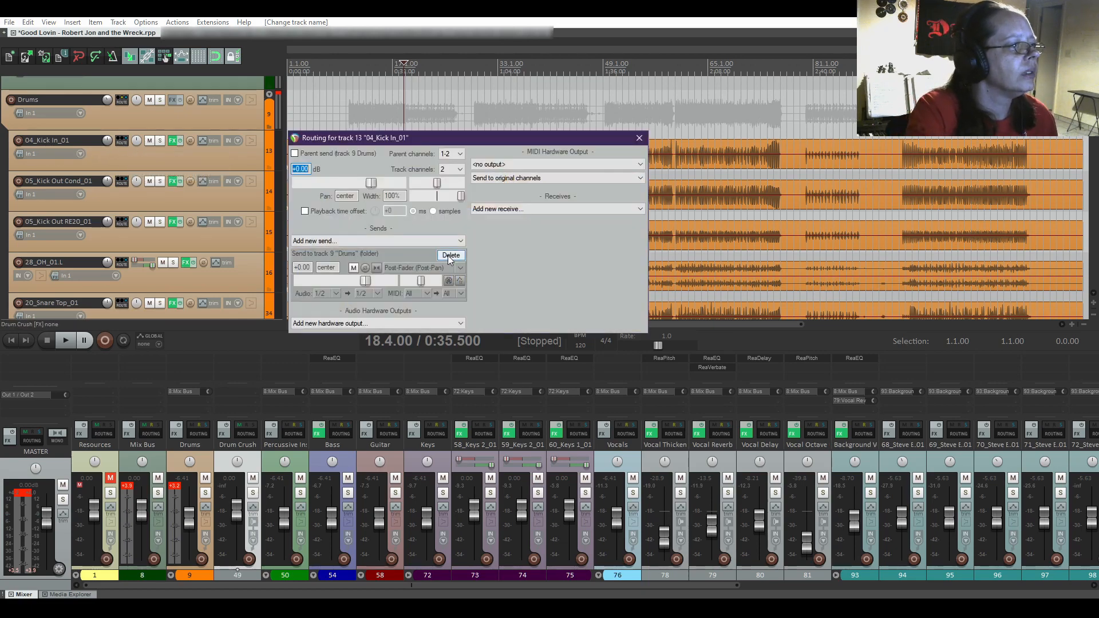
pyautogui.click(347, 240)
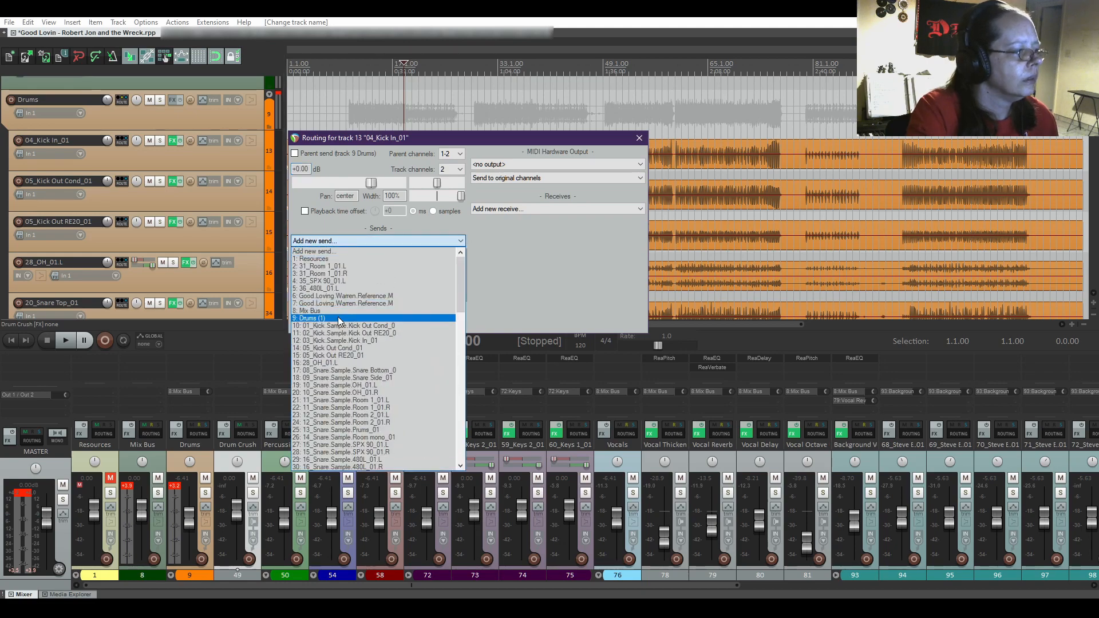
pyautogui.scroll(-5, 339, 312)
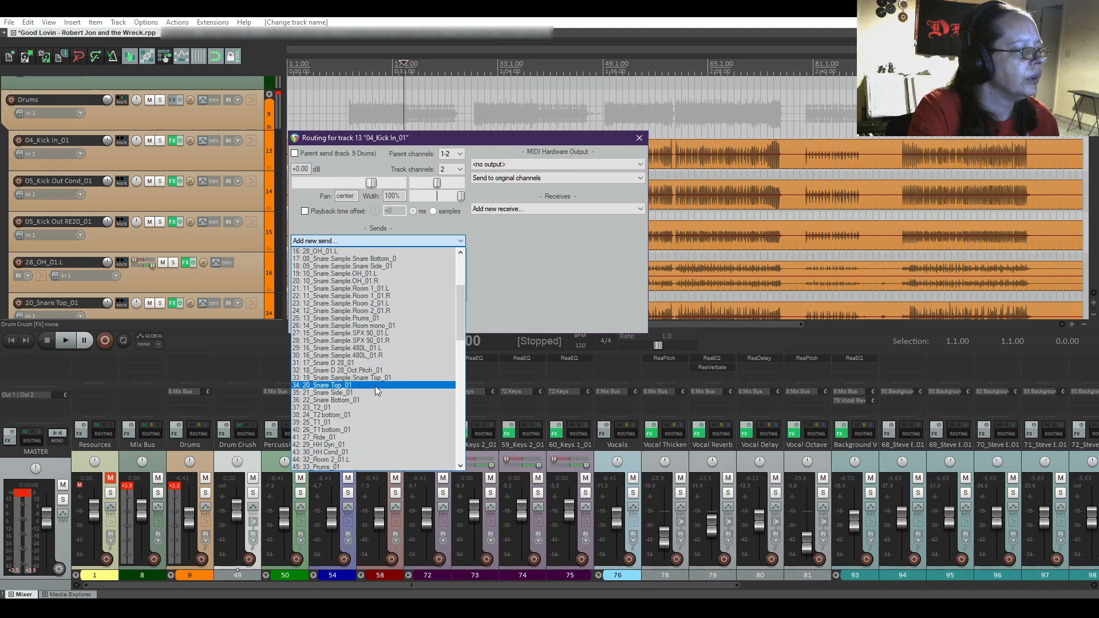
pyautogui.scroll(-4, 372, 386)
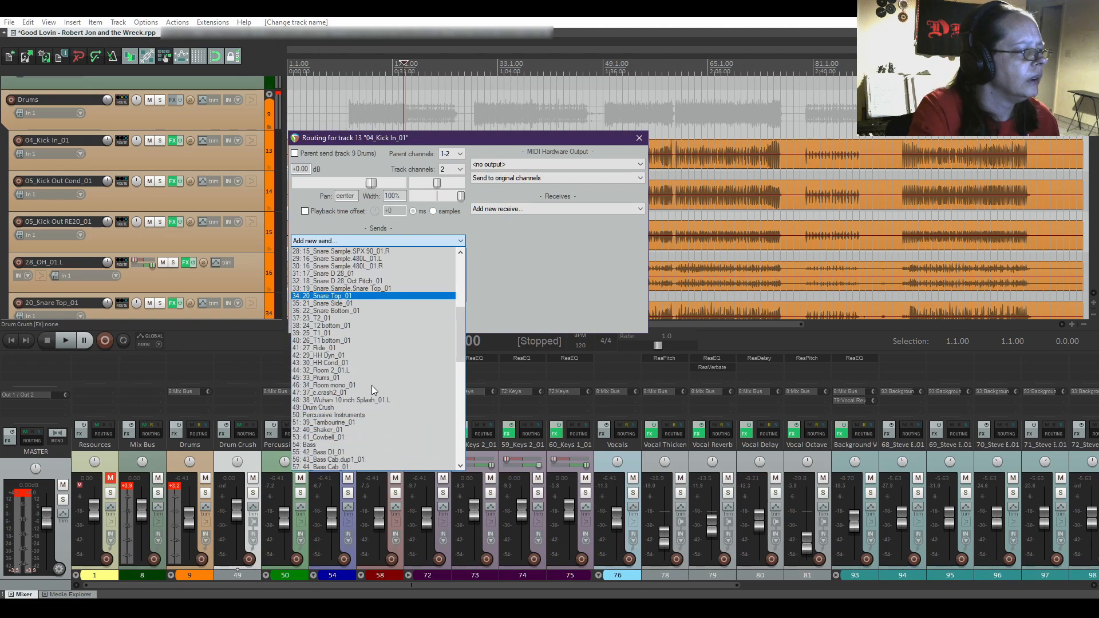
pyautogui.click(343, 407)
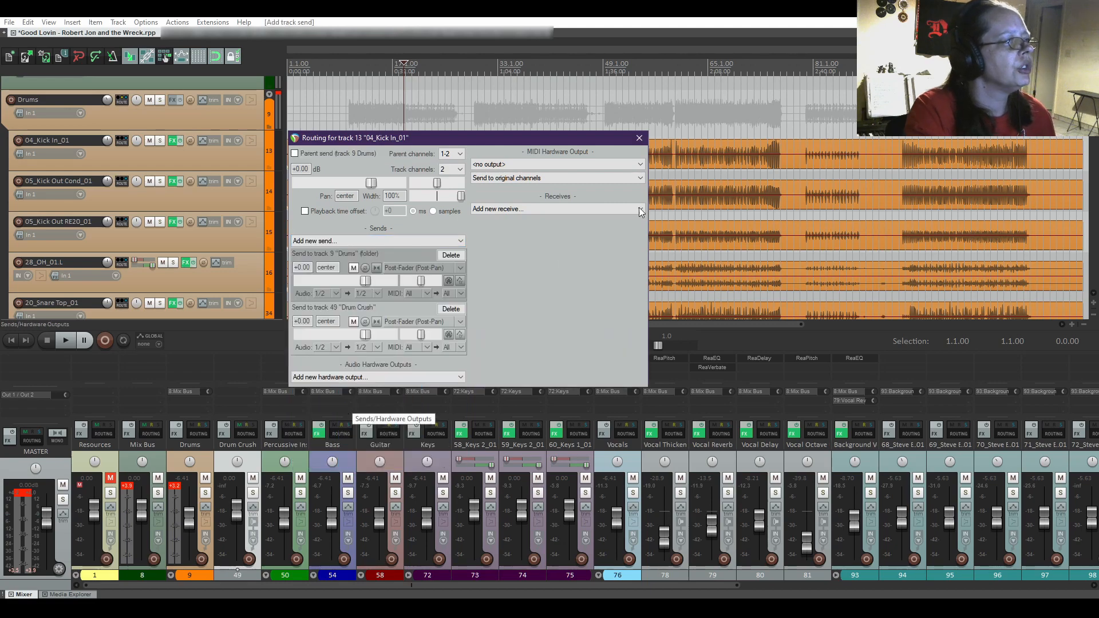
pyautogui.click(640, 139)
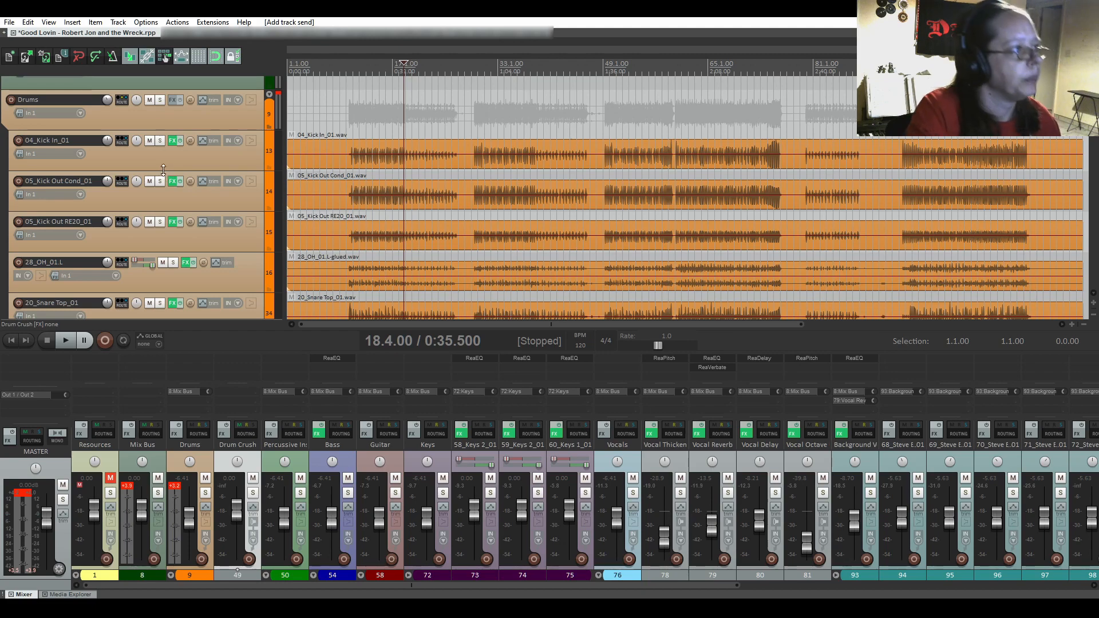
# Reduce the track heights and route a send from 05_Kick Out Cond_01 to Drum Crush.
pyautogui.moveTo(164, 170); pyautogui.dragTo(162, 151)
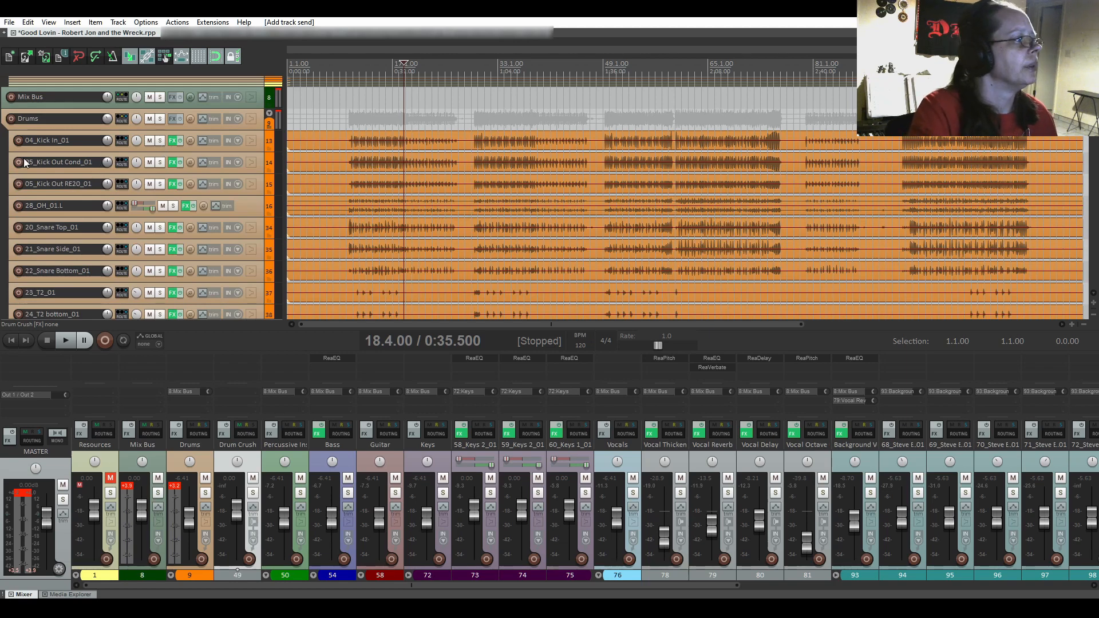
pyautogui.scroll(-1, 26, 157)
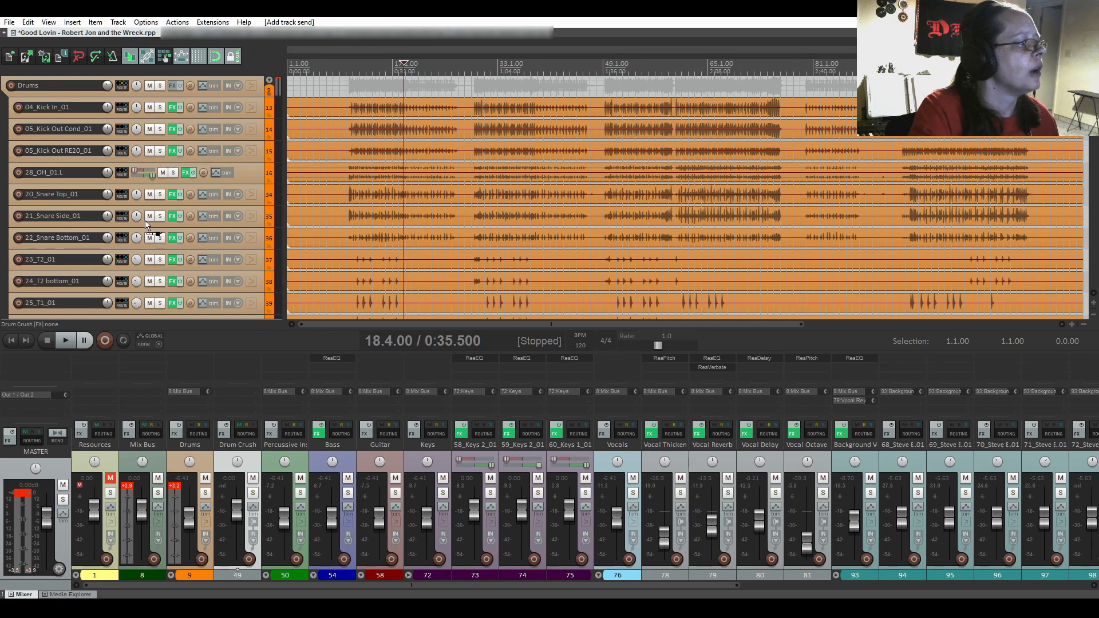
pyautogui.scroll(-2, 117, 314)
pyautogui.scroll(-8, 119, 318)
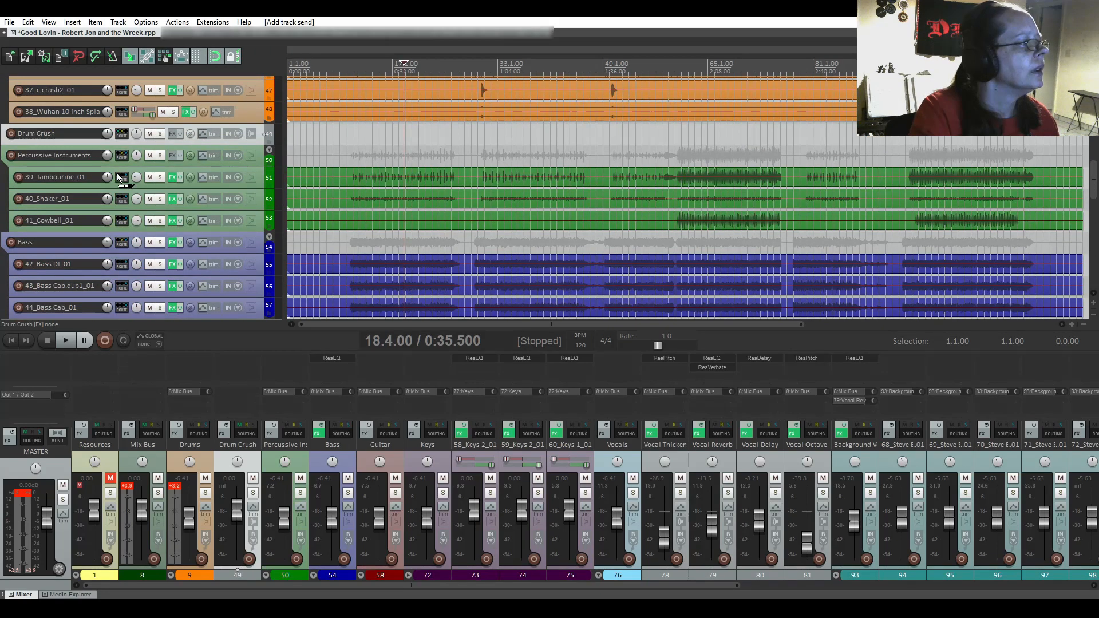
pyautogui.click(124, 136)
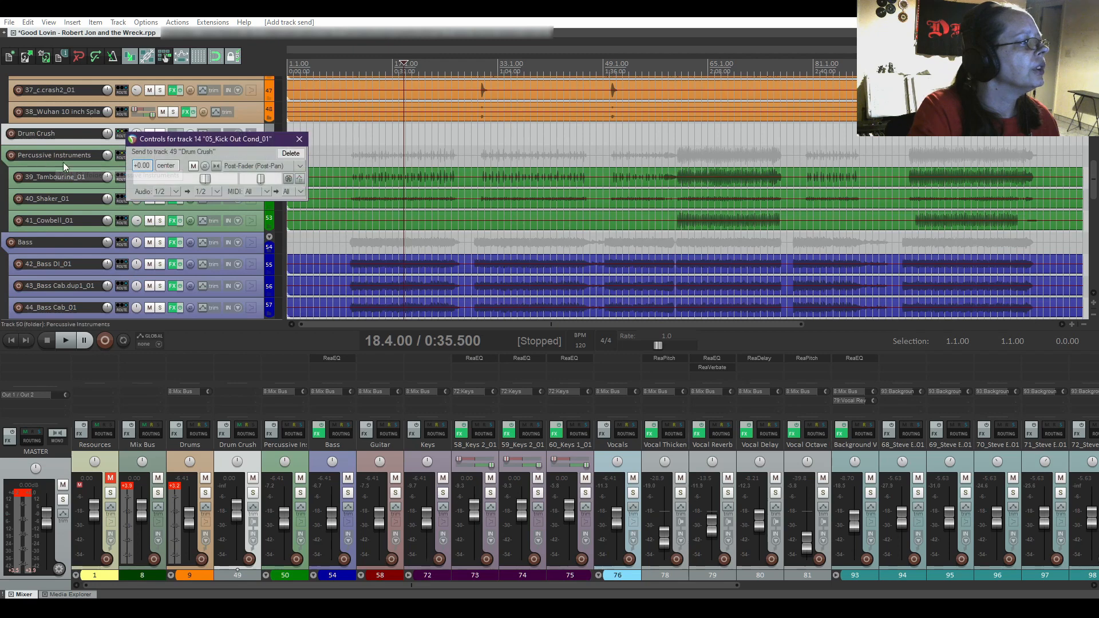
# Route a send from the 05_Kick Out RE20_01 track to Drum Crush.
pyautogui.scroll(10, 125, 91)
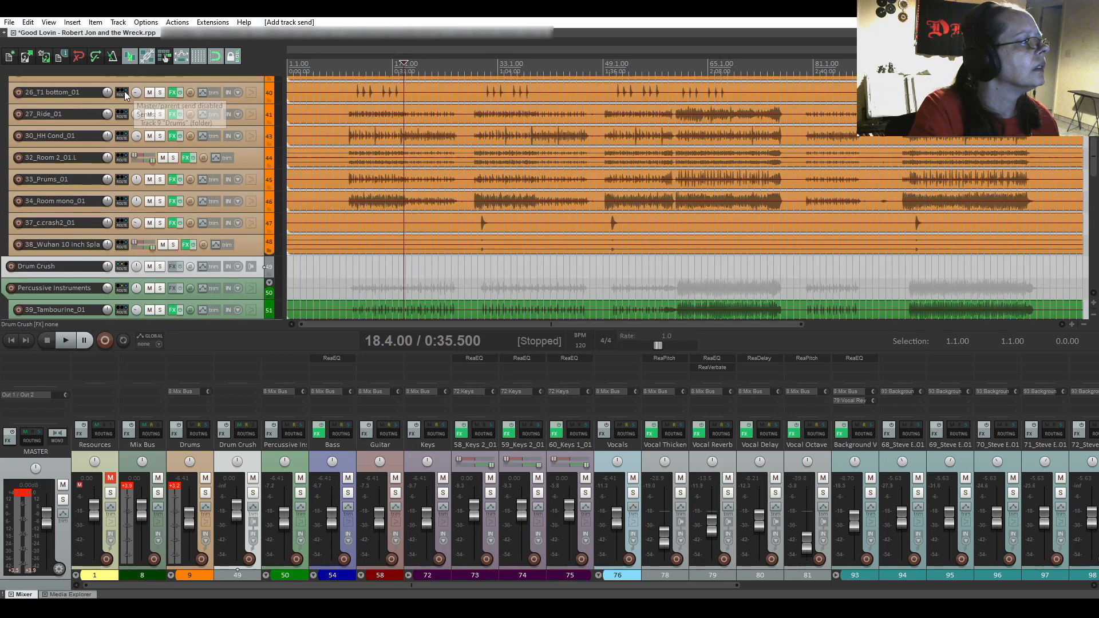
pyautogui.scroll(-1, 125, 91)
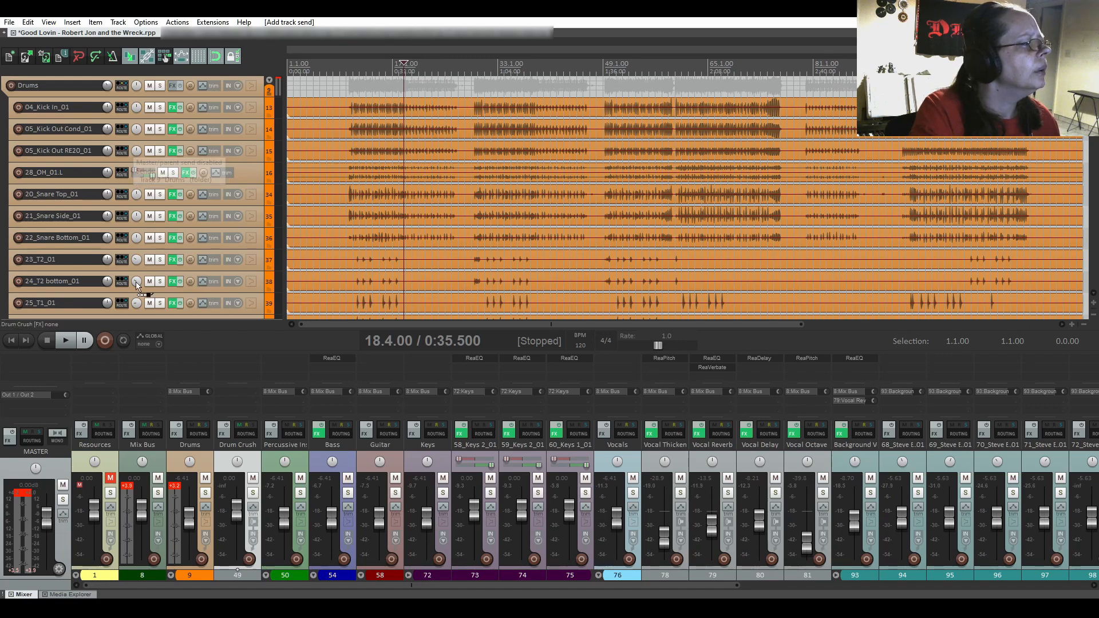
pyautogui.scroll(-3, 132, 318)
pyautogui.scroll(-8, 133, 318)
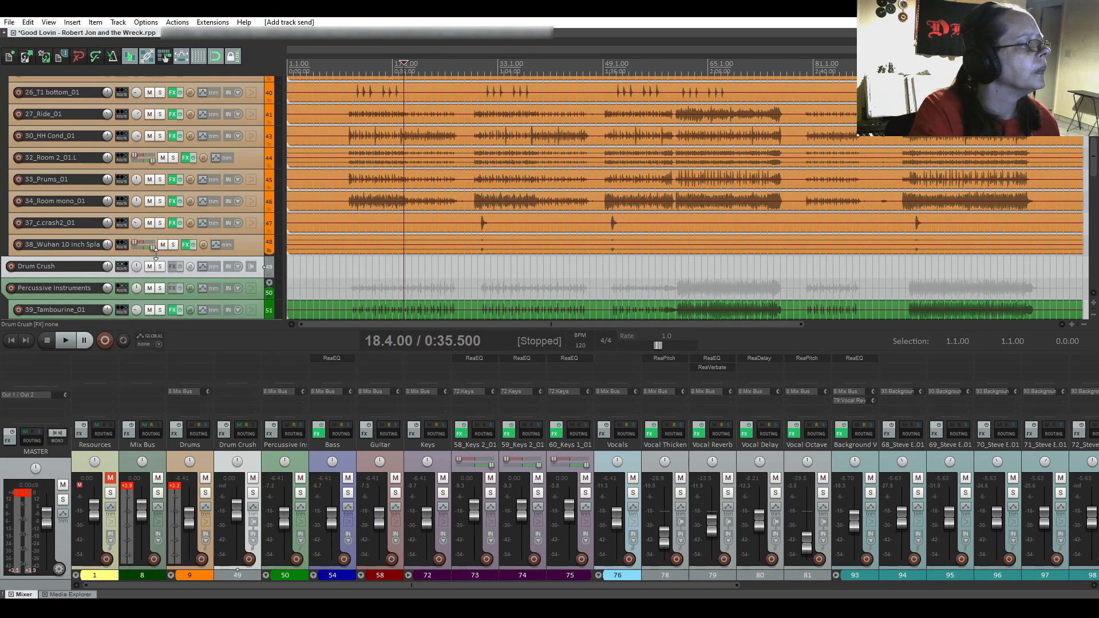
# Disable the Drum Crush track's master send and route it to the Mix Bus instead.
pyautogui.click(122, 267)
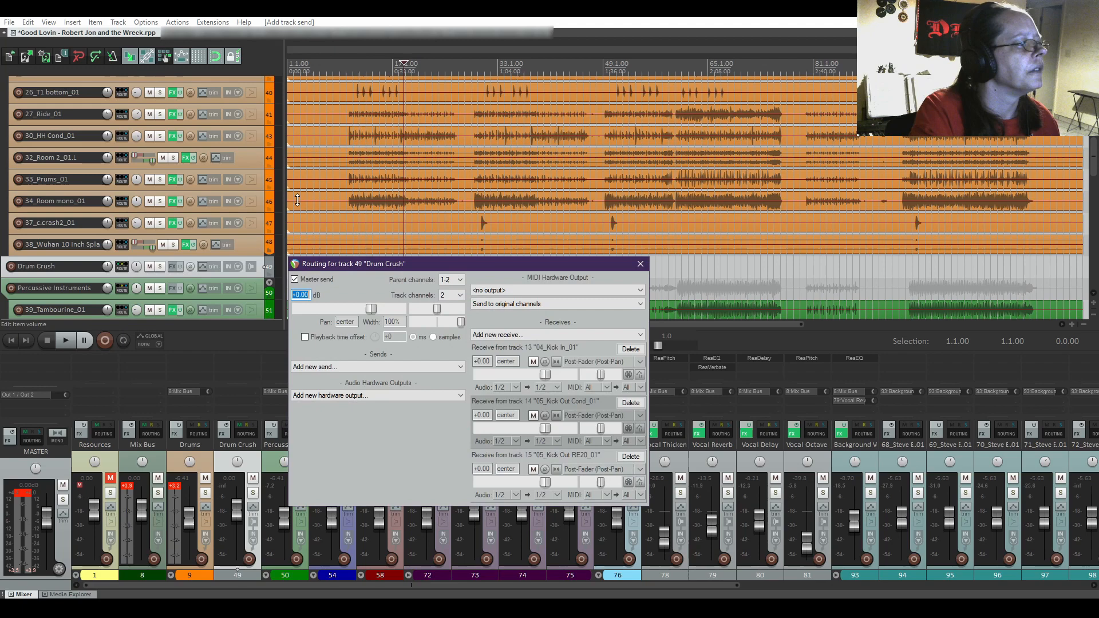
pyautogui.click(296, 280)
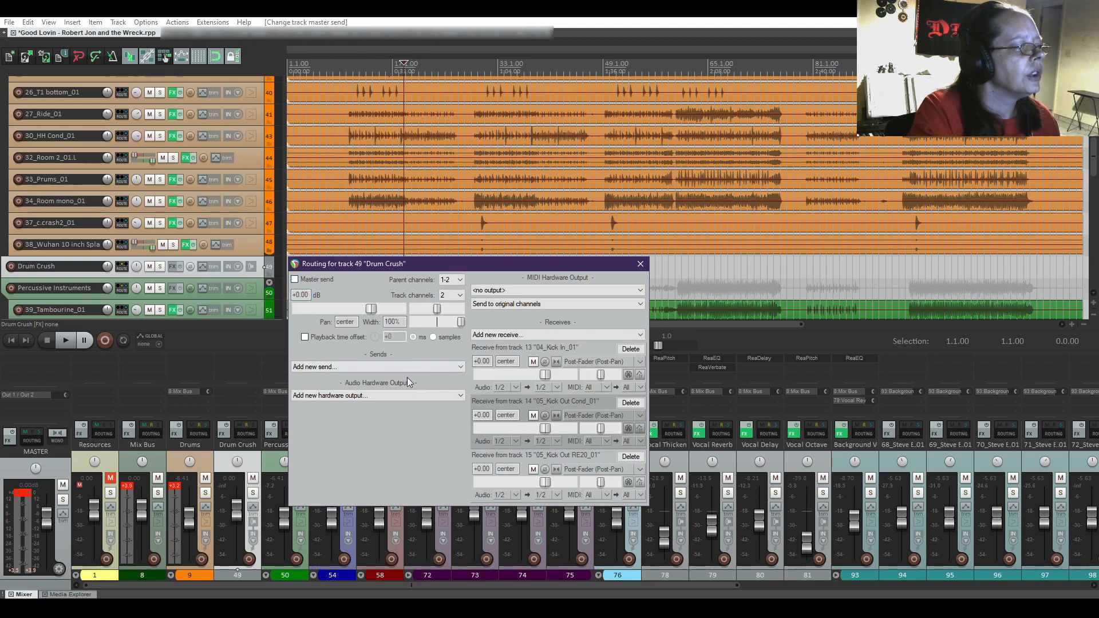
pyautogui.click(406, 366)
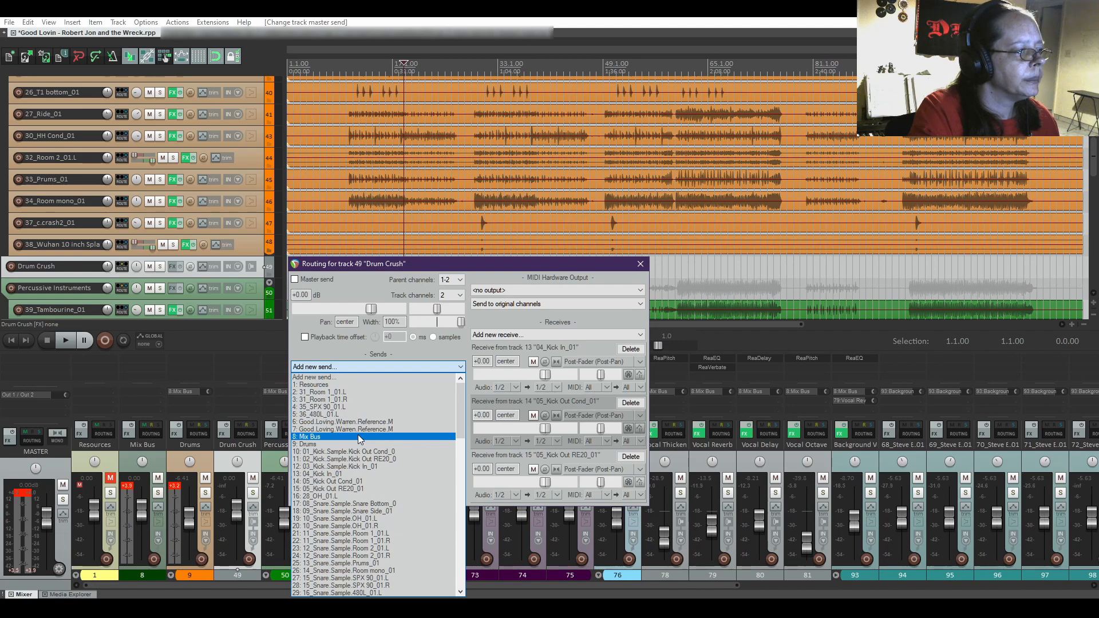
pyautogui.click(359, 435)
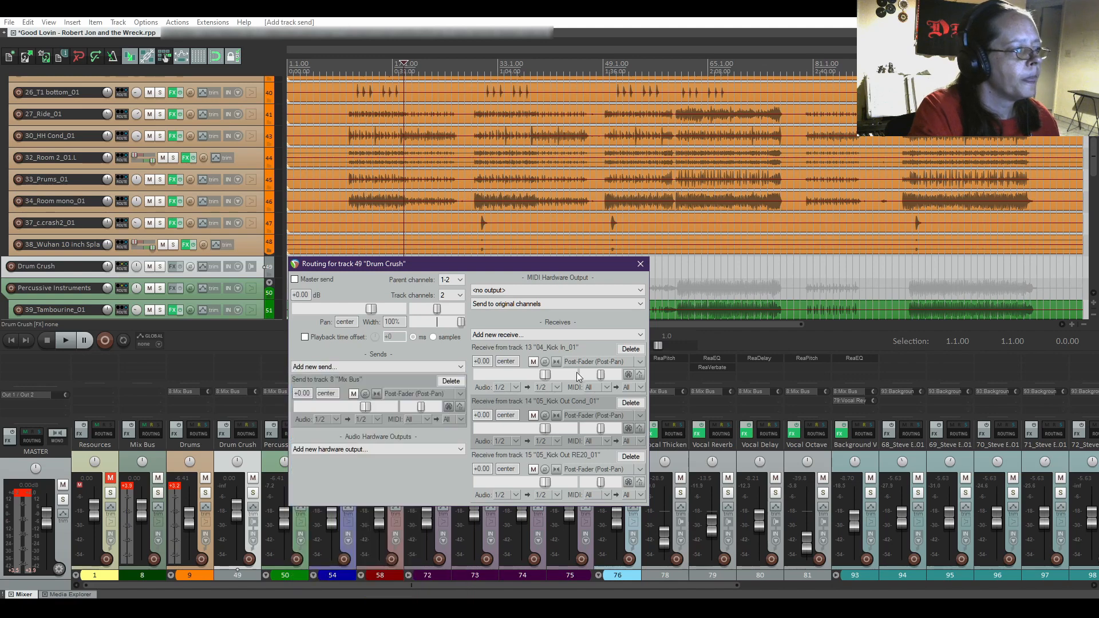
pyautogui.click(641, 264)
# Route a send from the 20_Snare Top_01 track to Drum Crush and close the send controls.
pyautogui.scroll(3, 39, 224)
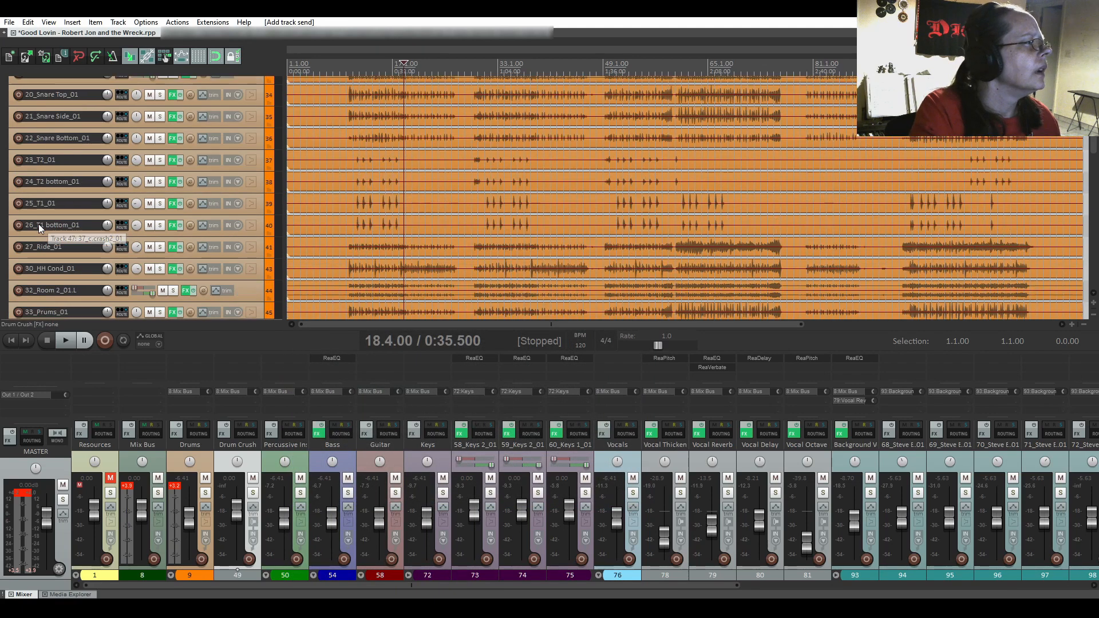
pyautogui.scroll(3, 39, 224)
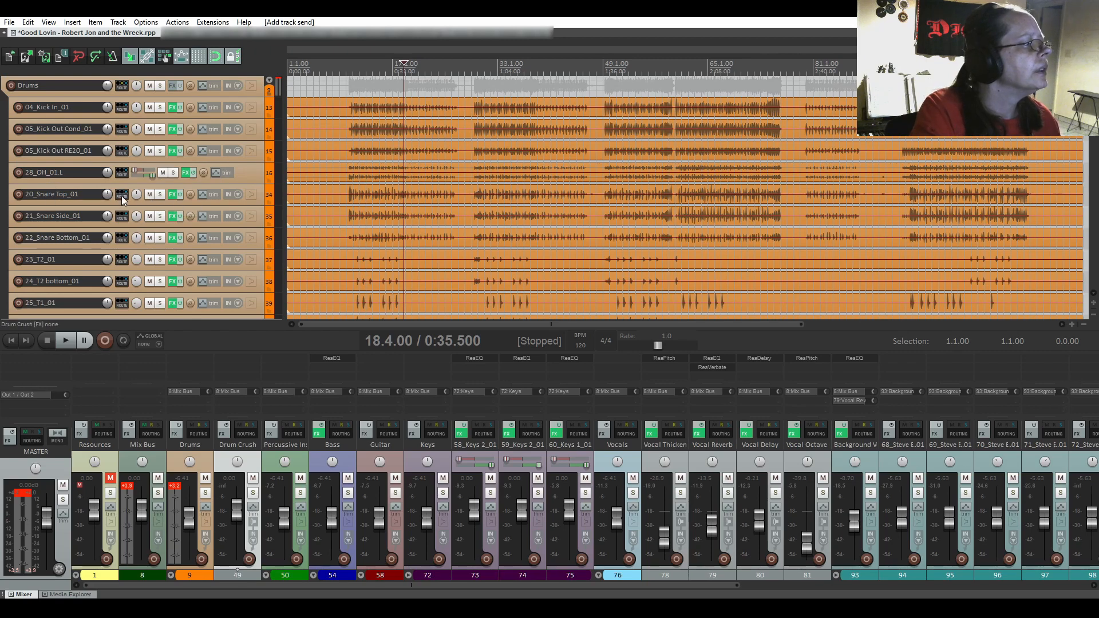
pyautogui.scroll(-3, 125, 220)
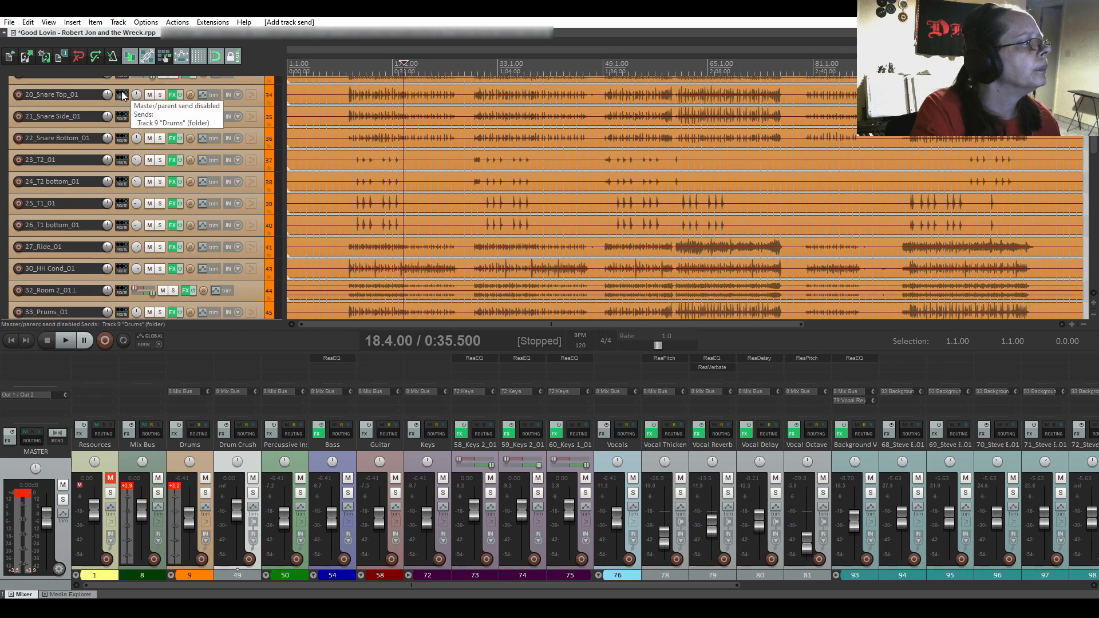
pyautogui.scroll(-3, 137, 204)
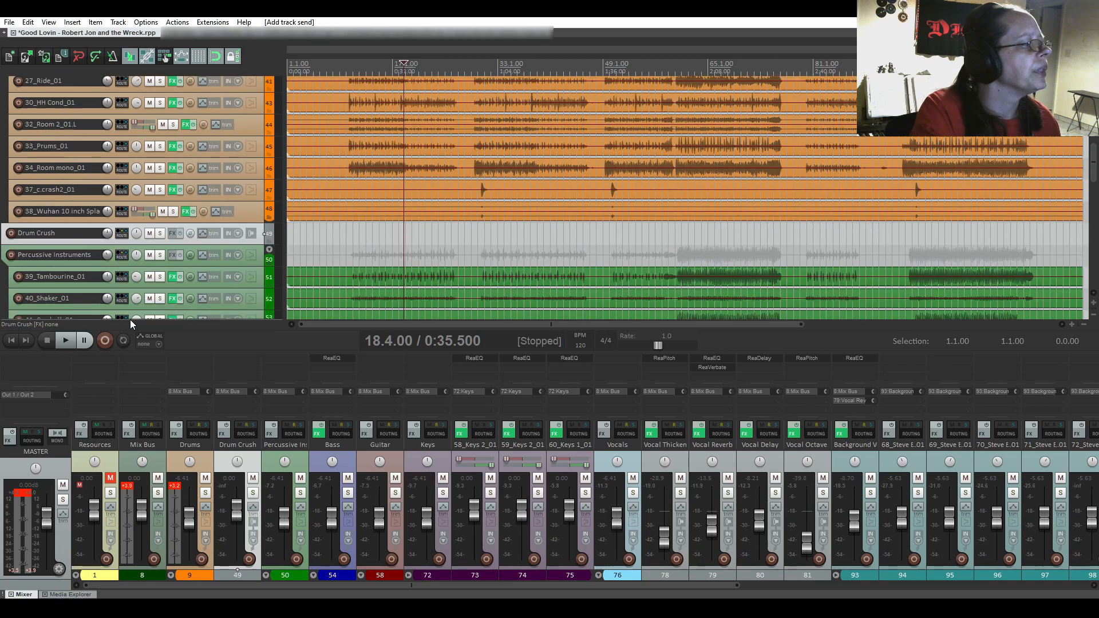
pyautogui.moveTo(119, 205); pyautogui.dragTo(121, 205)
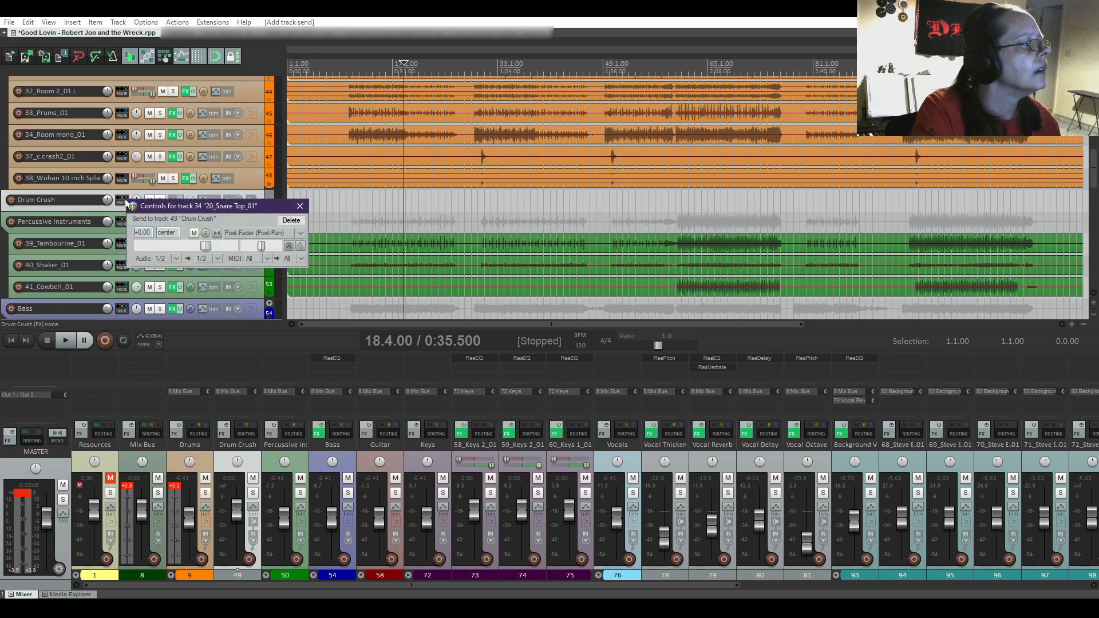
pyautogui.click(300, 206)
# Route a send from the 21_Snare Side_01 track to Drum Crush.
pyautogui.scroll(15, 161, 235)
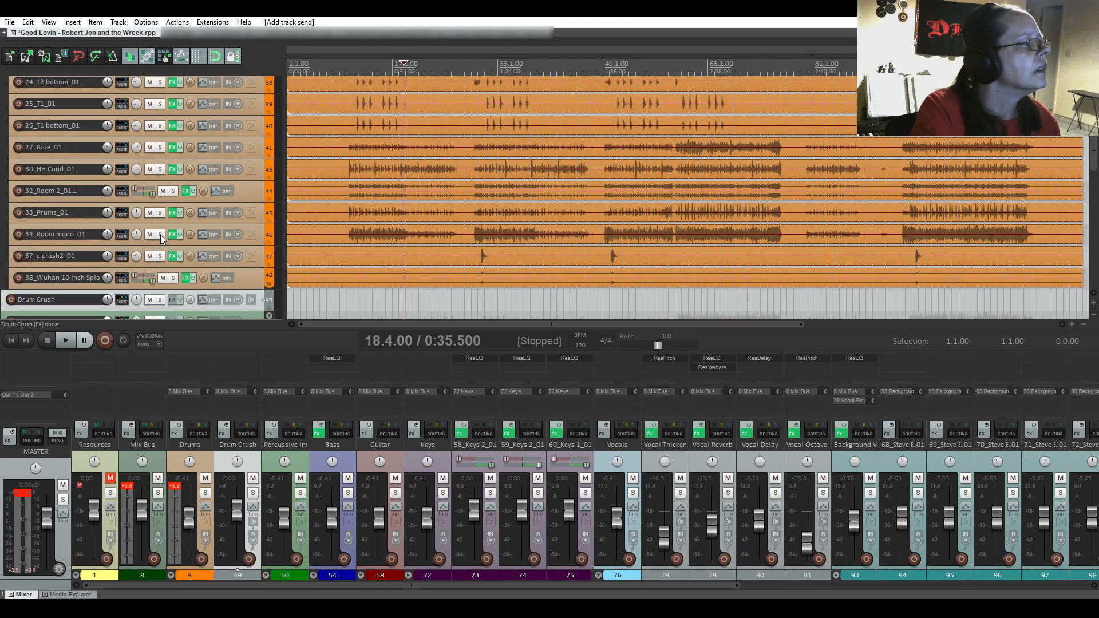
pyautogui.scroll(1, 160, 235)
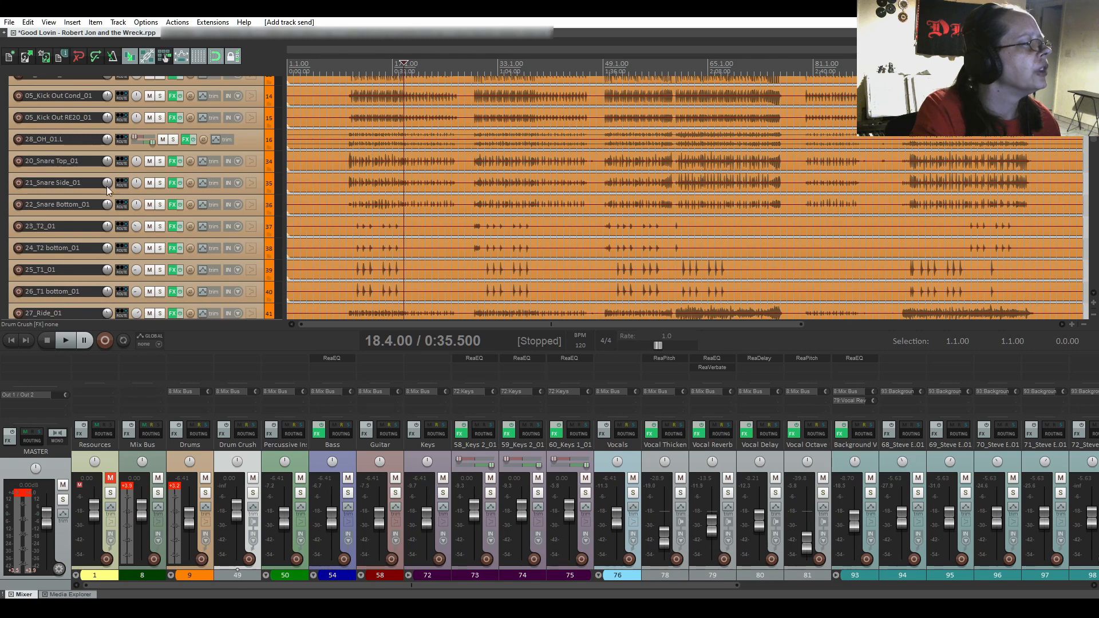
pyautogui.moveTo(122, 182)
pyautogui.moveTo(122, 182)
pyautogui.mouseDown()
pyautogui.moveTo(123, 321)
pyautogui.moveTo(124, 170)
pyautogui.mouseUp()
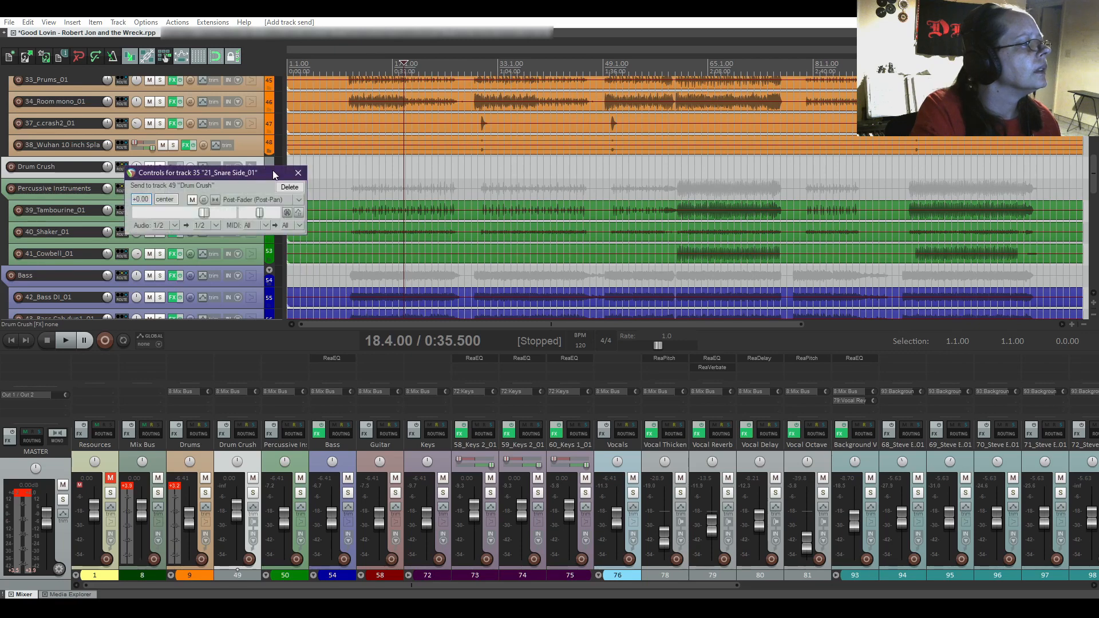
# Route a send from the 22_Snare Bottom_01 track to Drum Crush.
pyautogui.scroll(10, 84, 196)
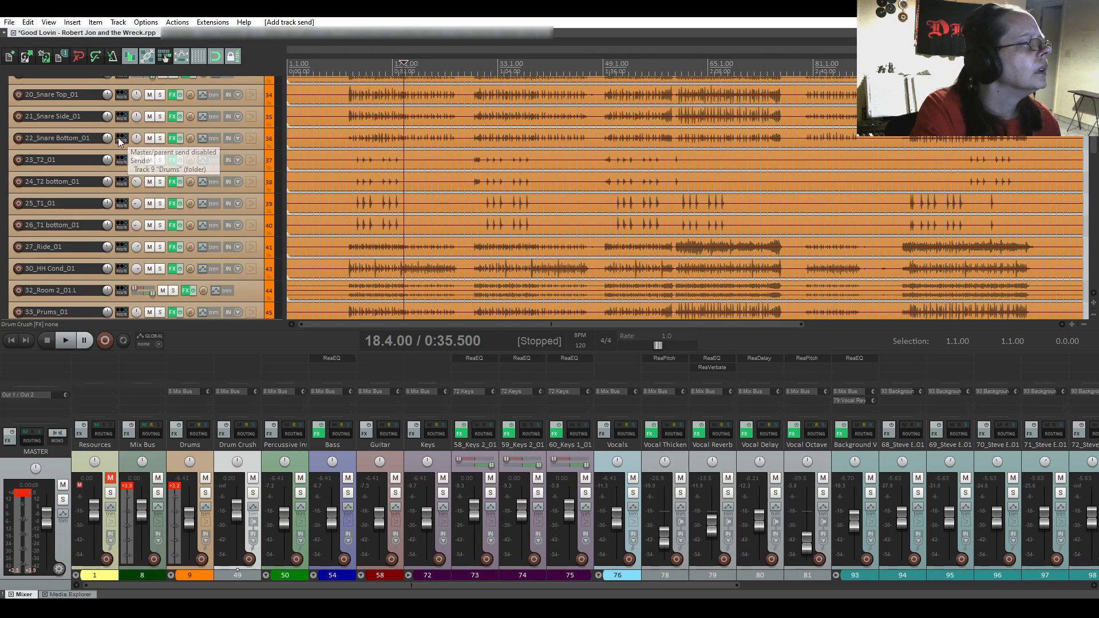
pyautogui.scroll(-2, 165, 304)
pyautogui.scroll(-10, 158, 309)
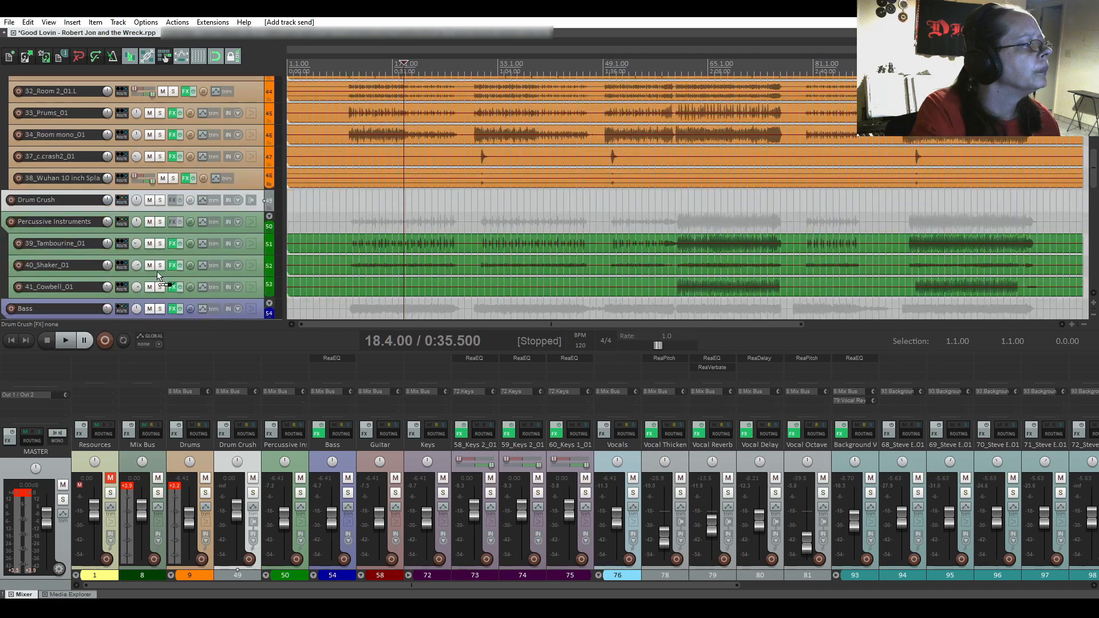
pyautogui.moveTo(120, 200)
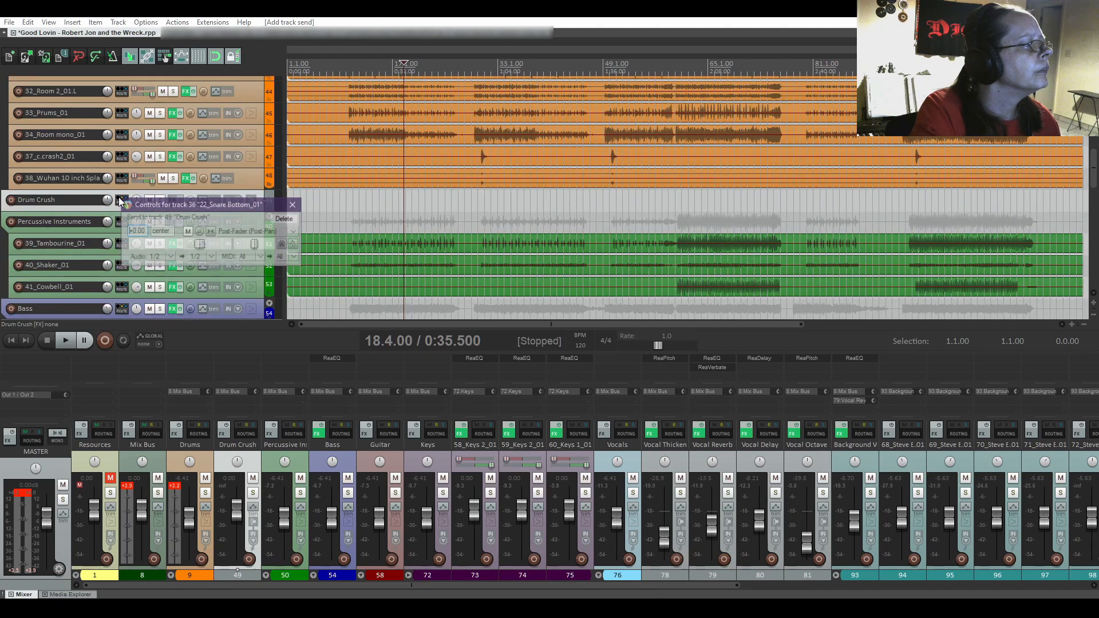
# Route sends from the four tom tracks, 23_T2_01 through 26_T1 bottom_01, to Drum Crush together and close the send controls.
pyautogui.click(300, 204)
pyautogui.scroll(7, 112, 190)
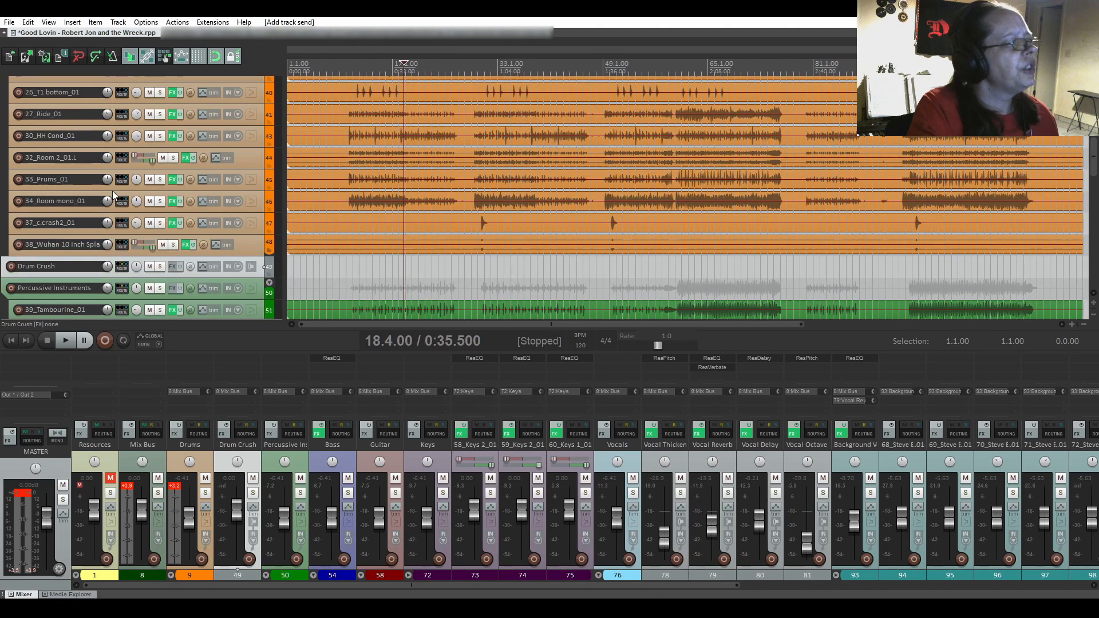
pyautogui.scroll(8, 113, 194)
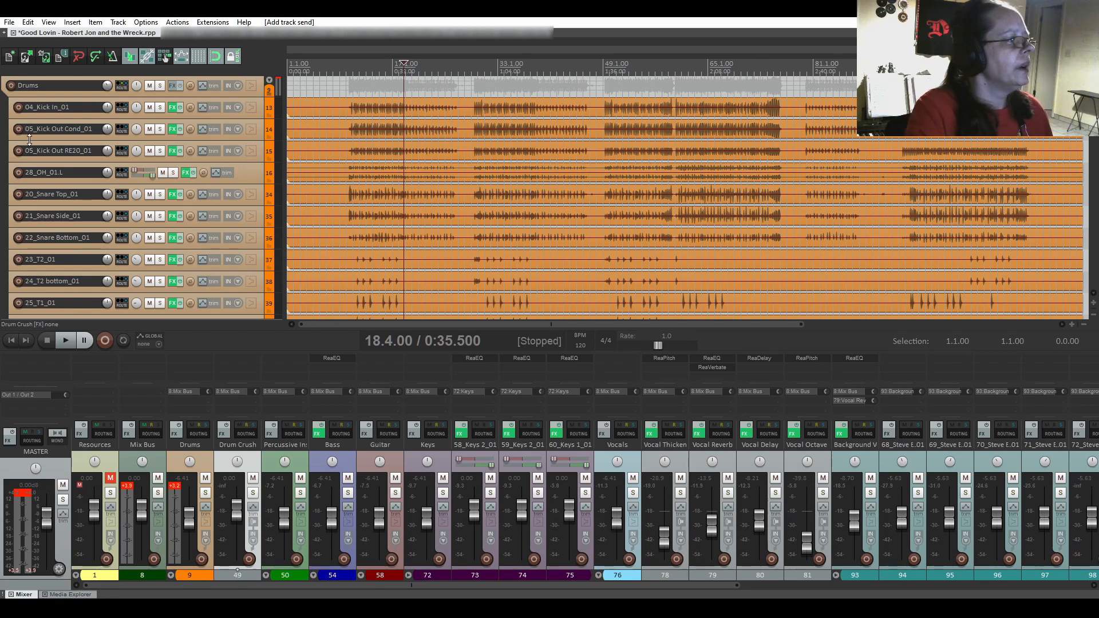
pyautogui.scroll(-1, 19, 149)
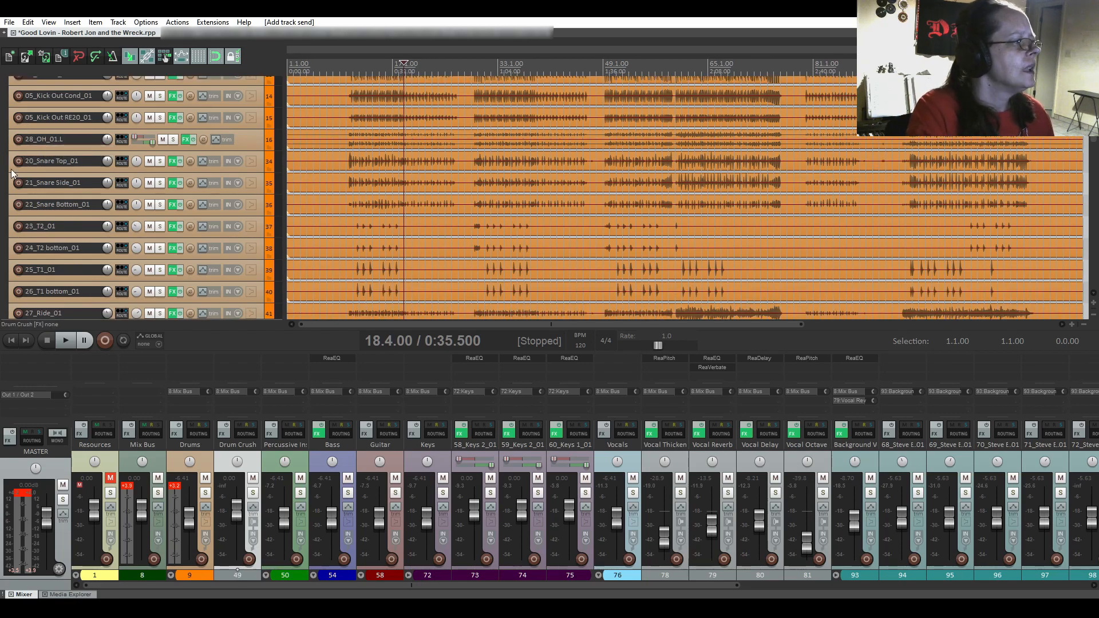
pyautogui.scroll(-1, 12, 170)
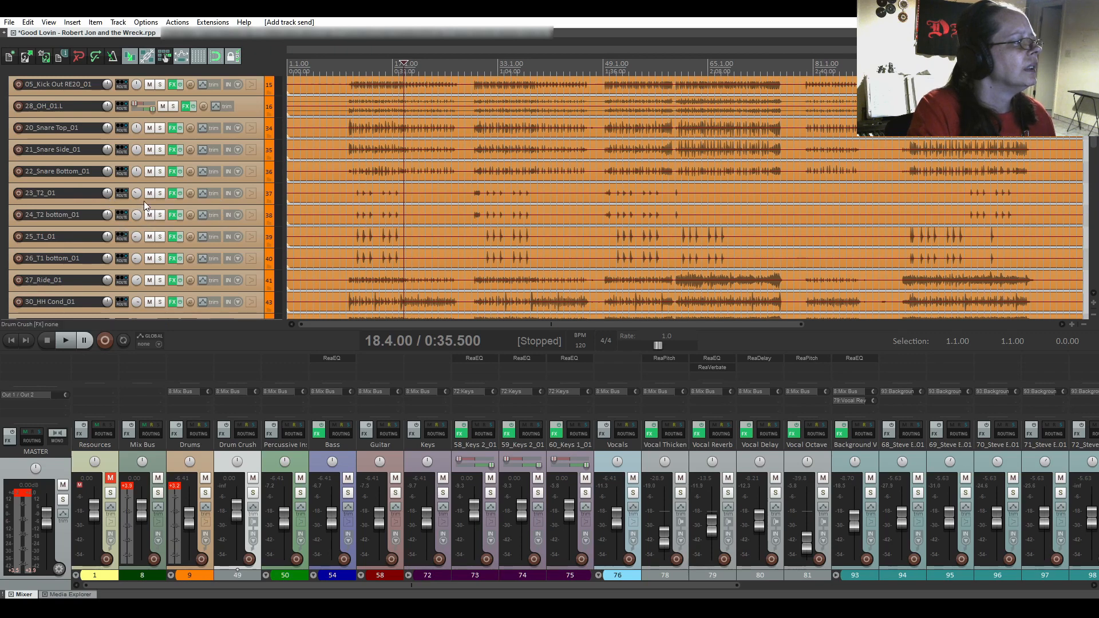
pyautogui.click(143, 201)
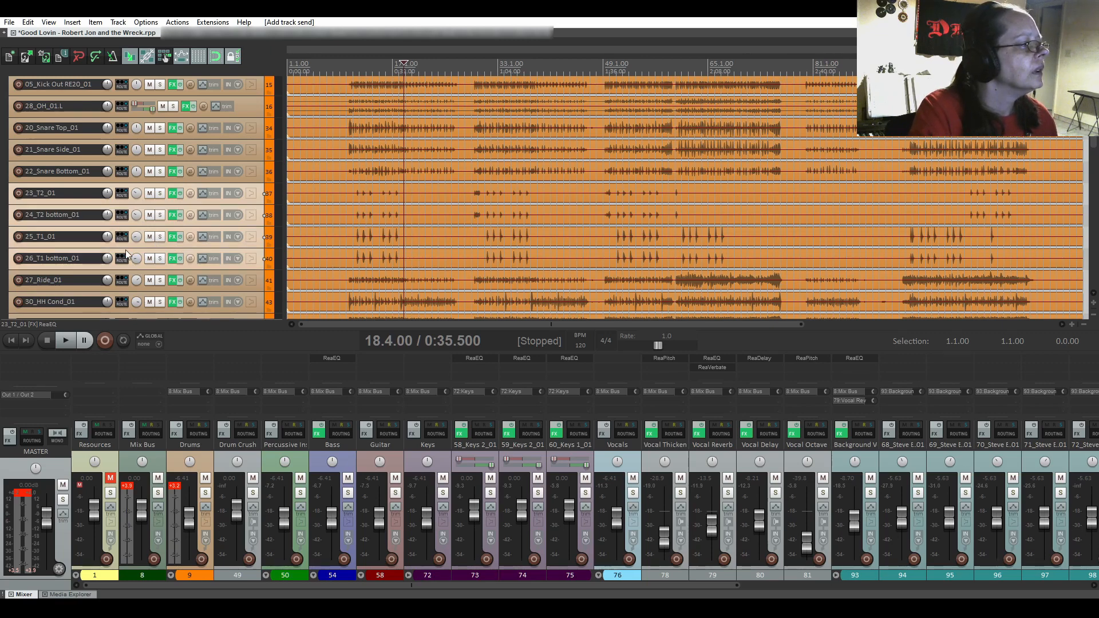
pyautogui.scroll(-3, 31, 208)
pyautogui.scroll(-3, 31, 208)
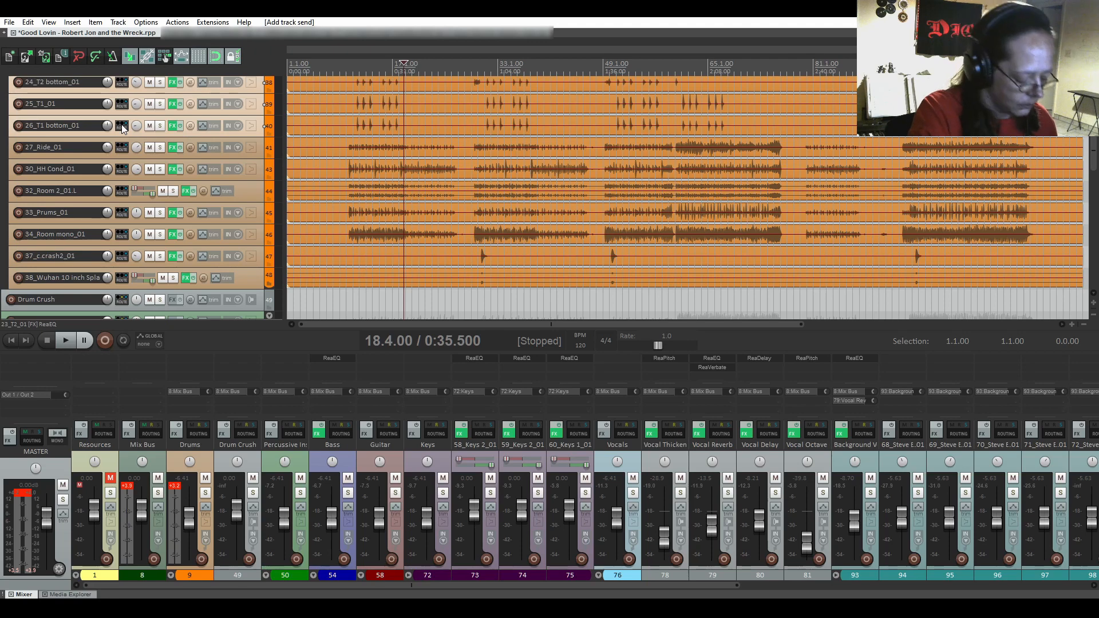
pyautogui.moveTo(122, 128); pyautogui.dragTo(121, 303)
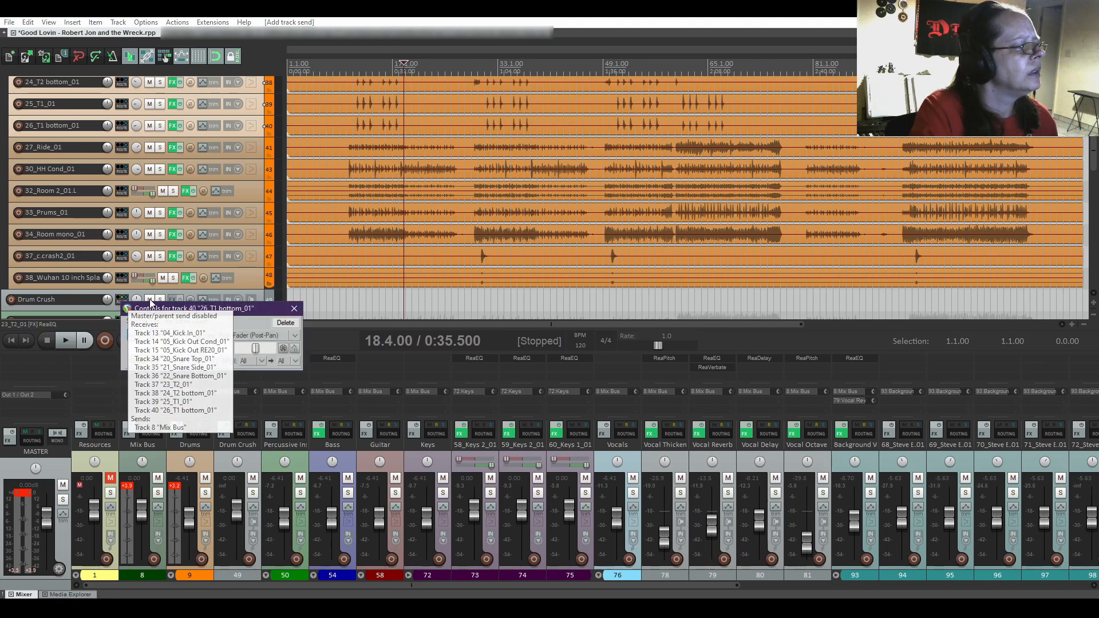
pyautogui.click(293, 309)
# Review the Drum Crush track's routing to check its kick, snare and tom receives and its Mix Bus send.
pyautogui.click(117, 306)
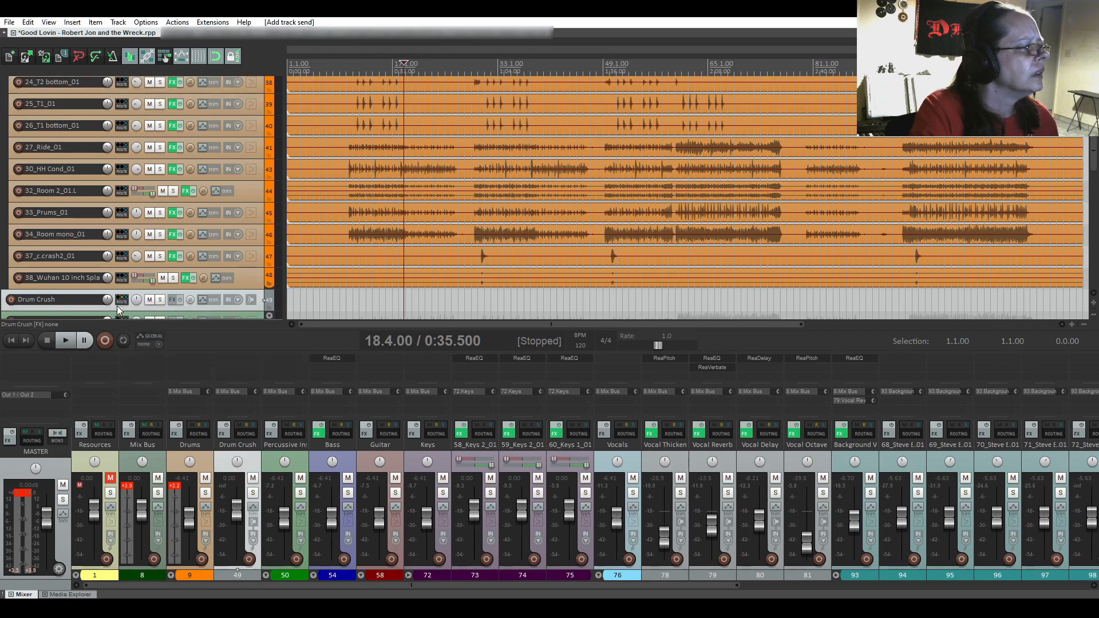
pyautogui.click(122, 301)
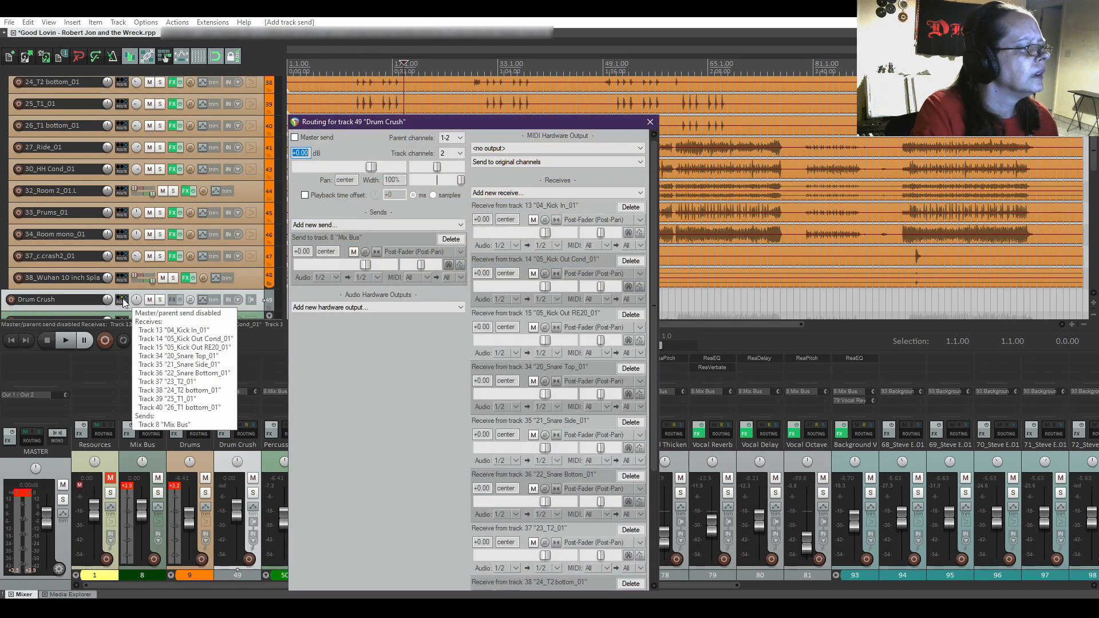
pyautogui.scroll(-2, 609, 269)
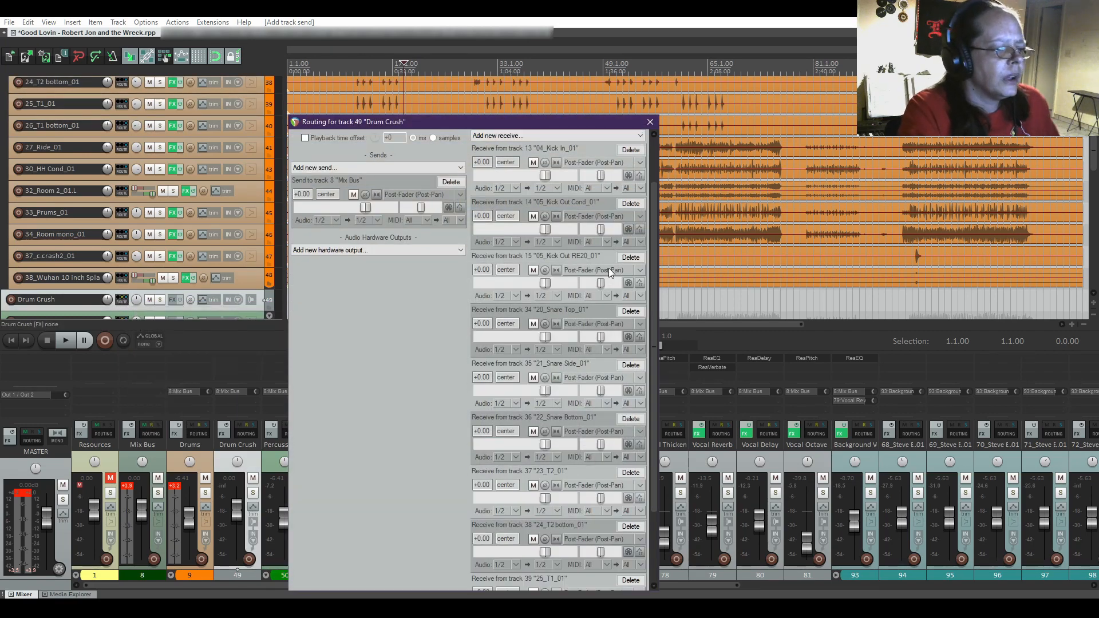
pyautogui.scroll(-3, 609, 268)
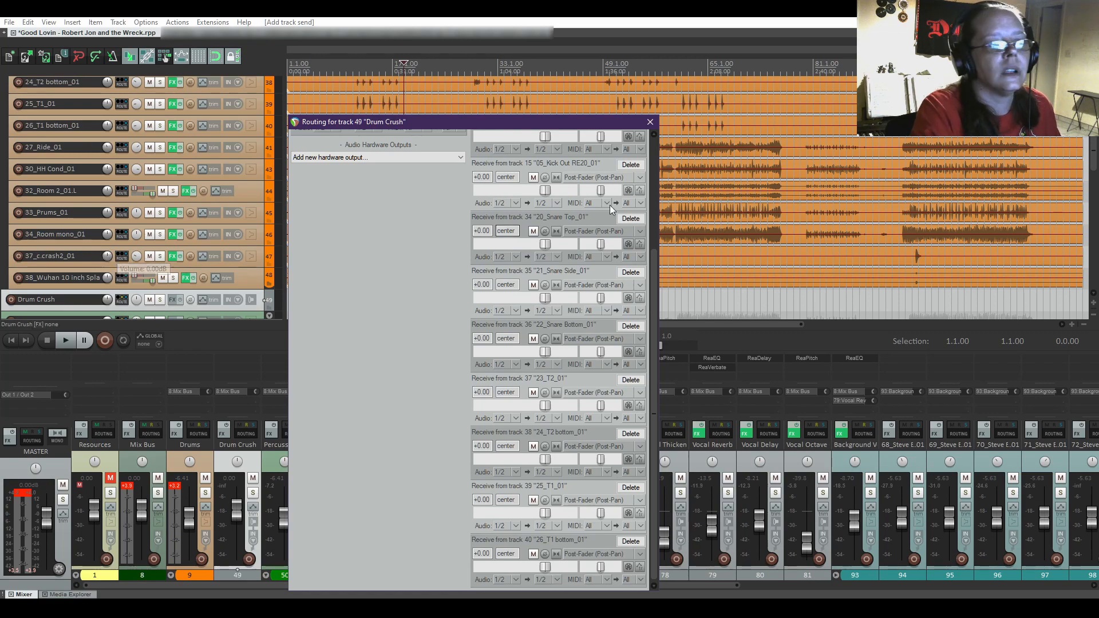
pyautogui.click(650, 122)
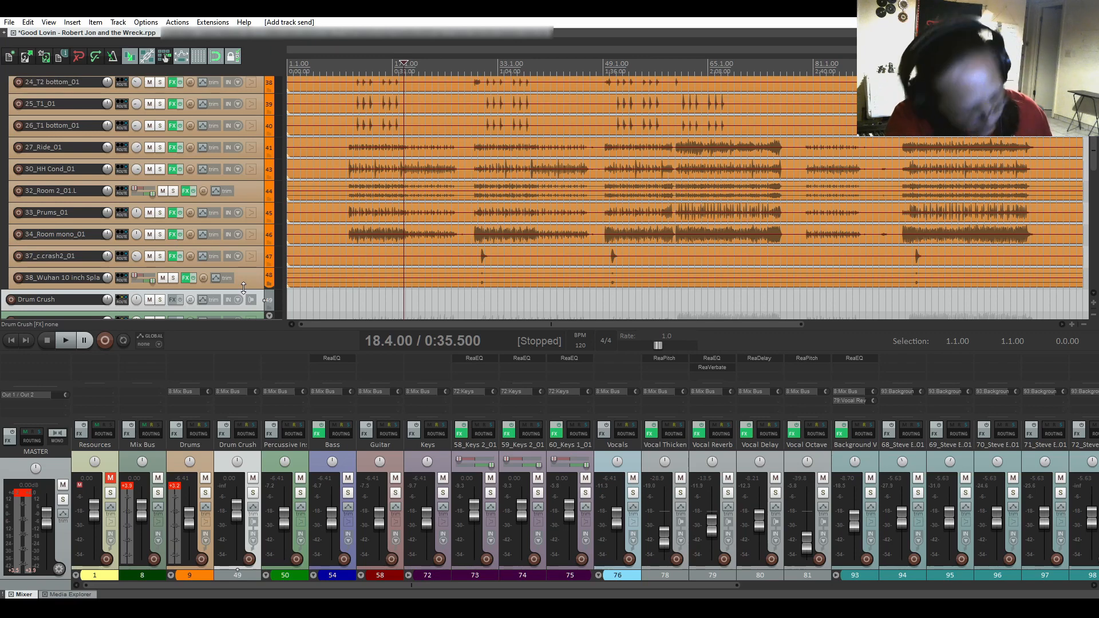
# Add the ReaComp compressor to the Drum Crush track and set its ratio to 25:1.
pyautogui.moveTo(243, 288); pyautogui.dragTo(242, 305)
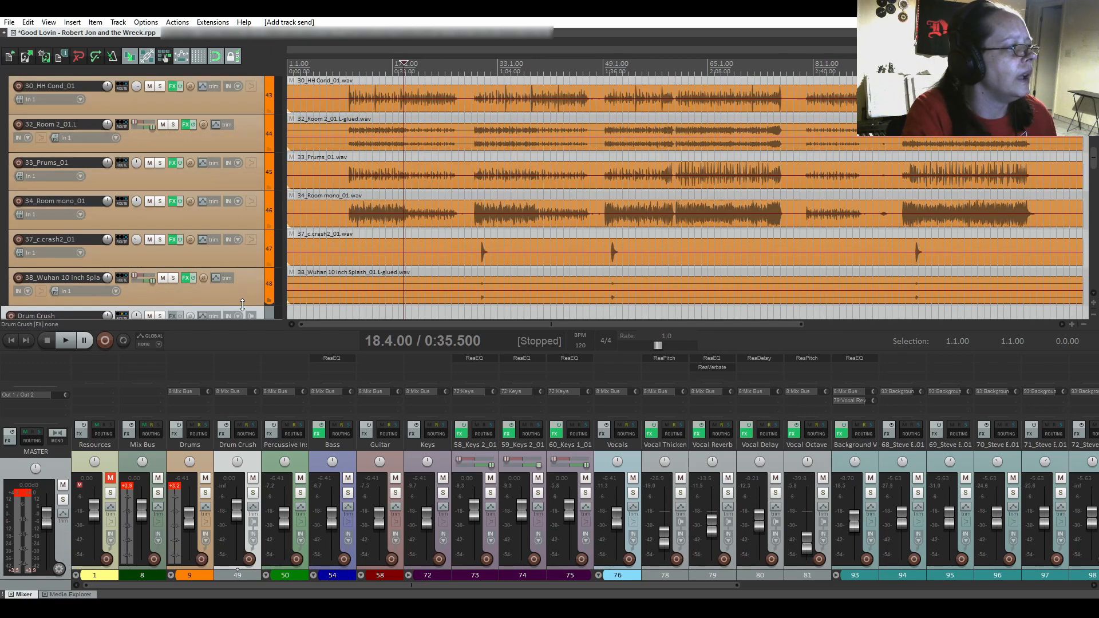
pyautogui.scroll(-3, 162, 183)
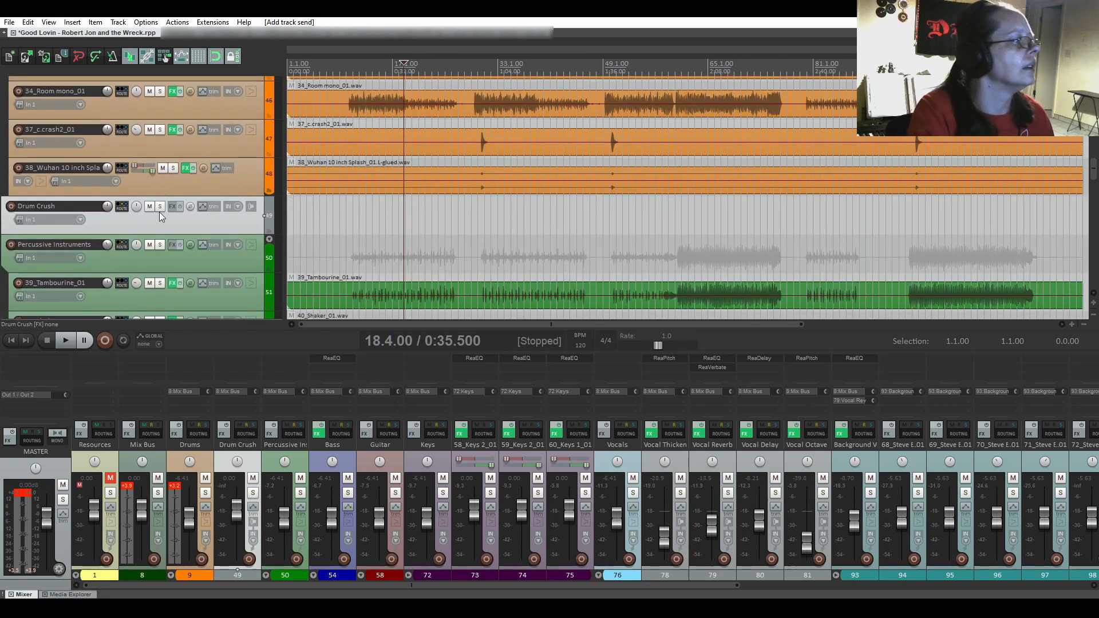
pyautogui.click(172, 206)
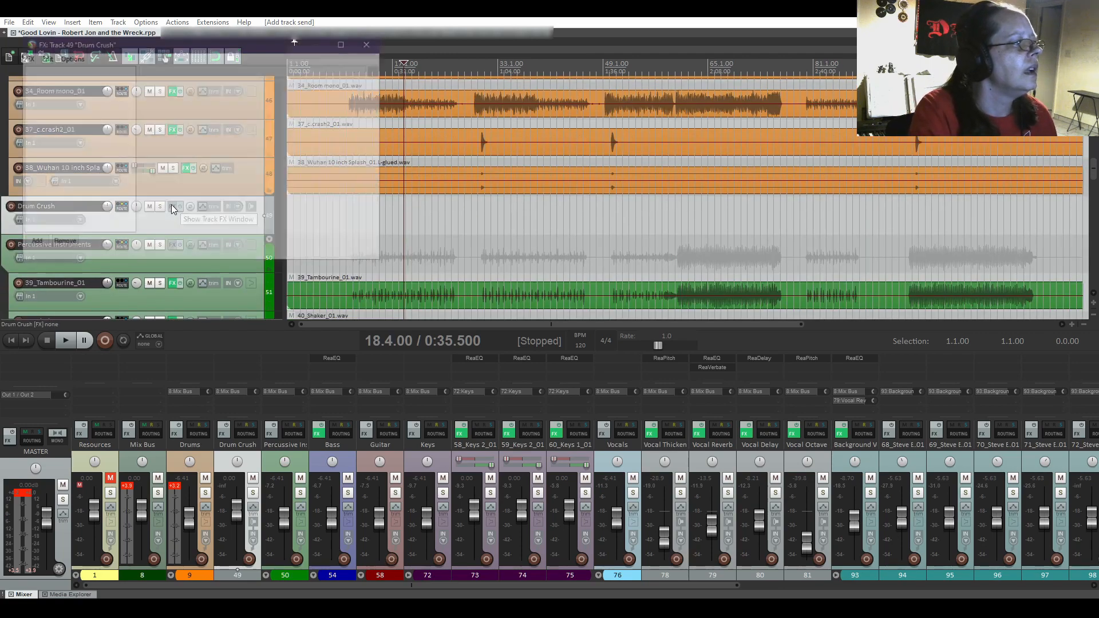
pyautogui.moveTo(188, 47); pyautogui.dragTo(561, 219)
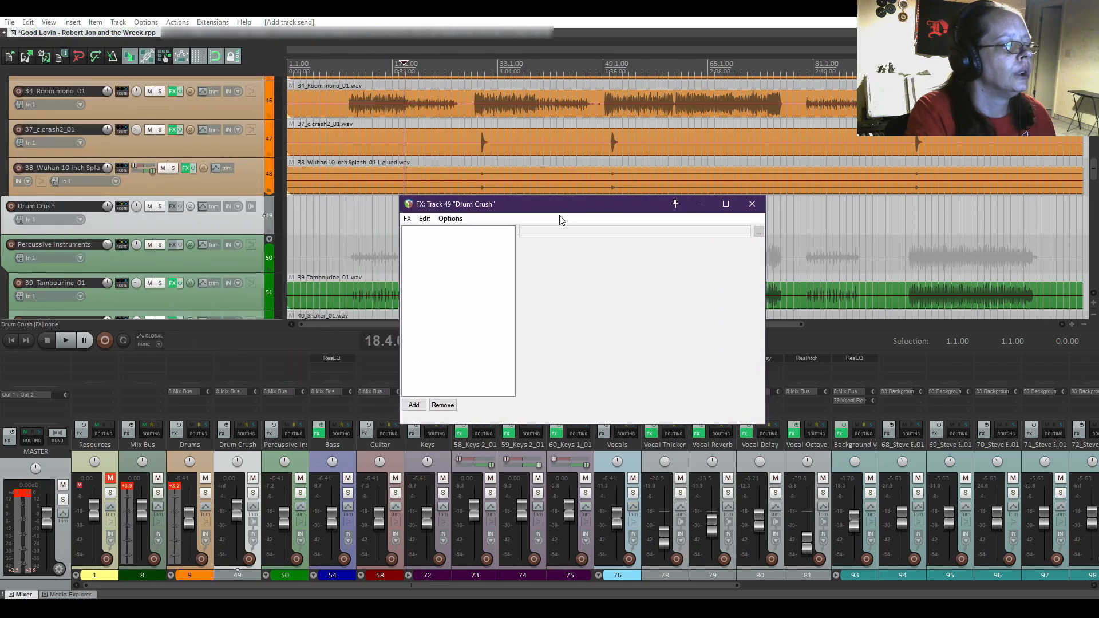
pyautogui.click(417, 406)
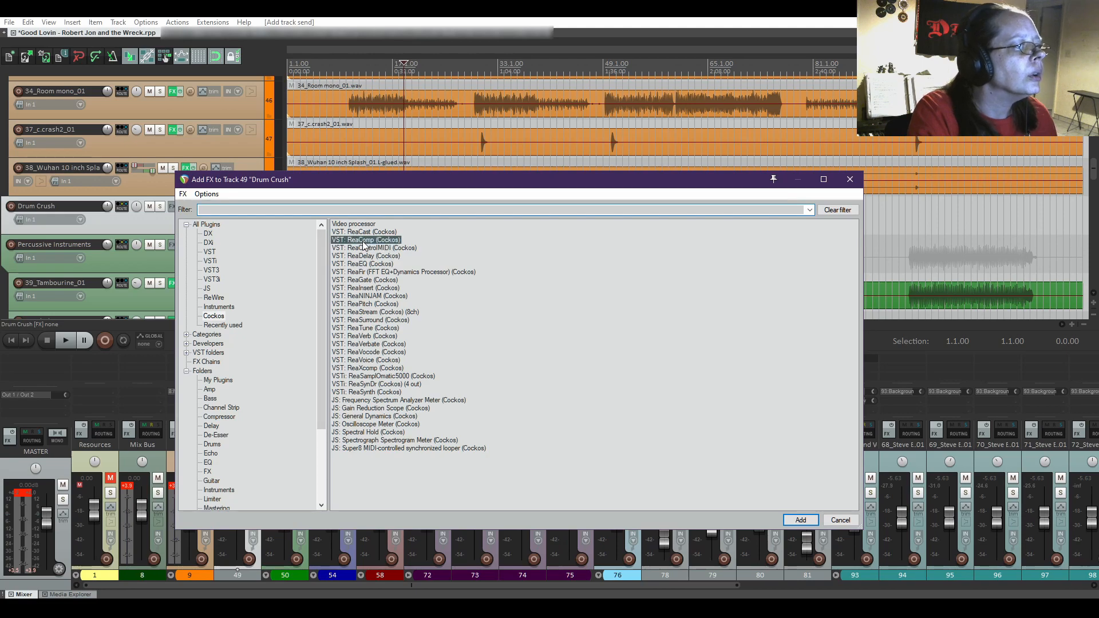
pyautogui.click(800, 520)
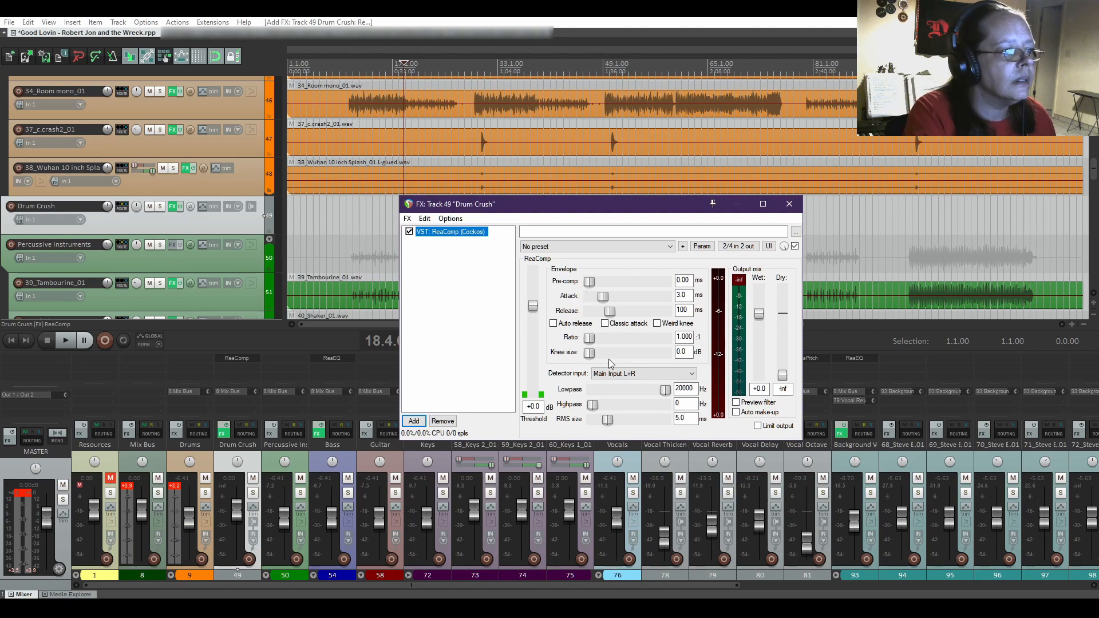
pyautogui.doubleClick(678, 337)
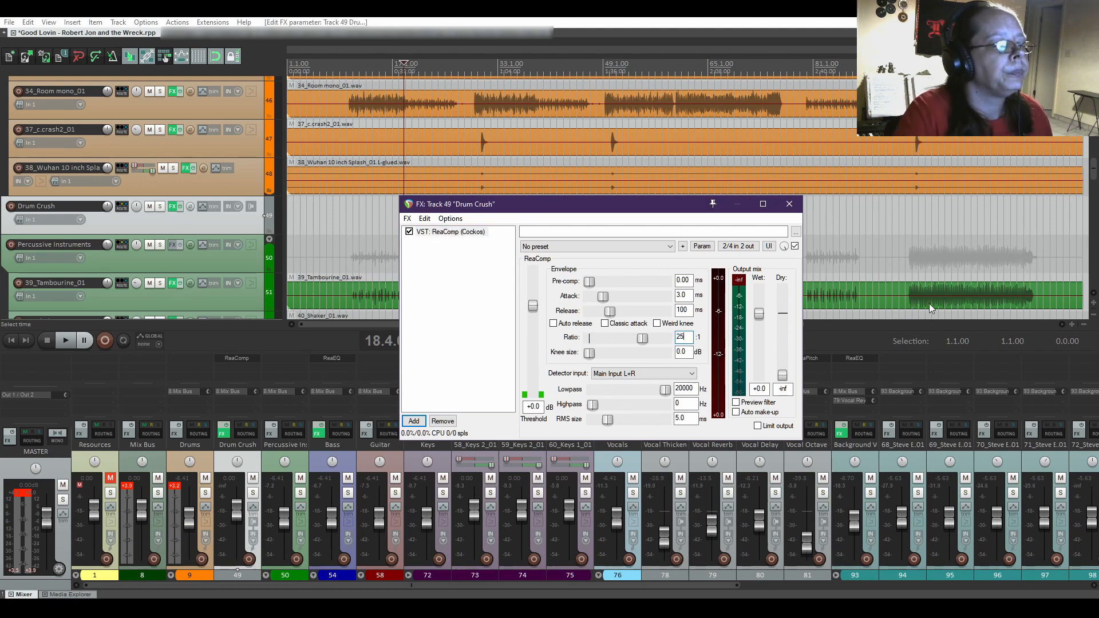
pyautogui.click(497, 359)
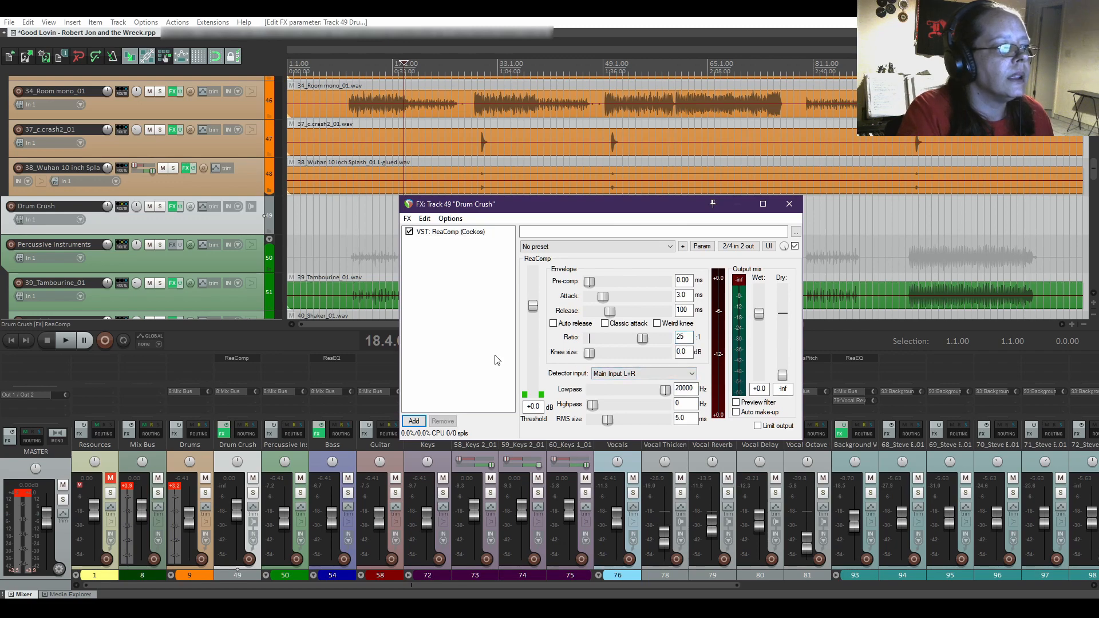
# Solo Drum Crush and Drums, play from about measure 10, and lower the ReaComp threshold to -18.4 dB.
pyautogui.click(161, 206)
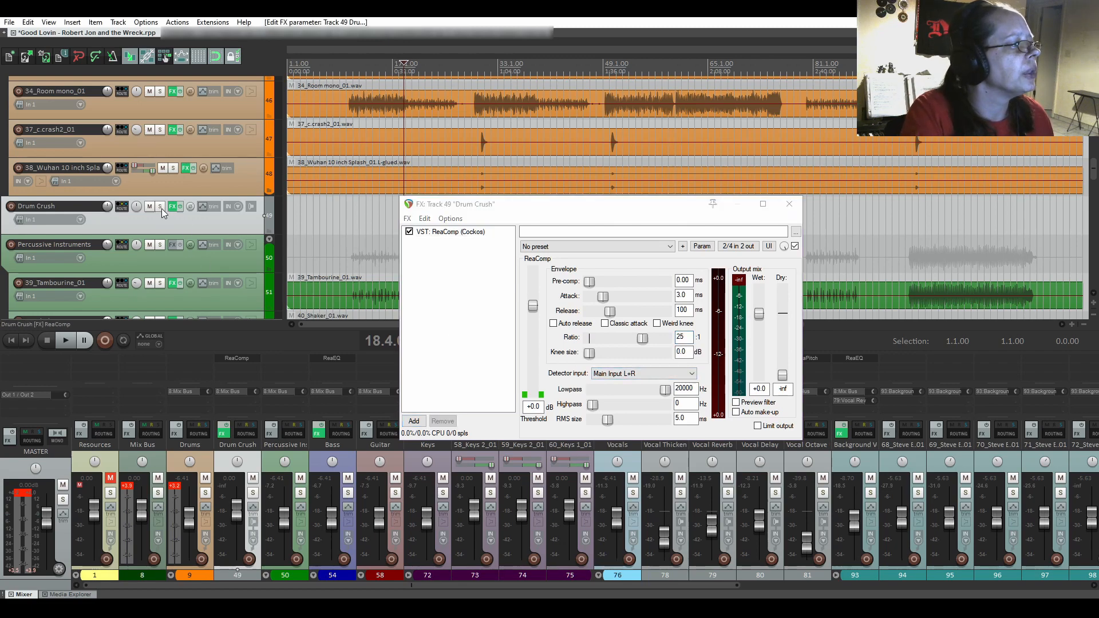
pyautogui.click(206, 492)
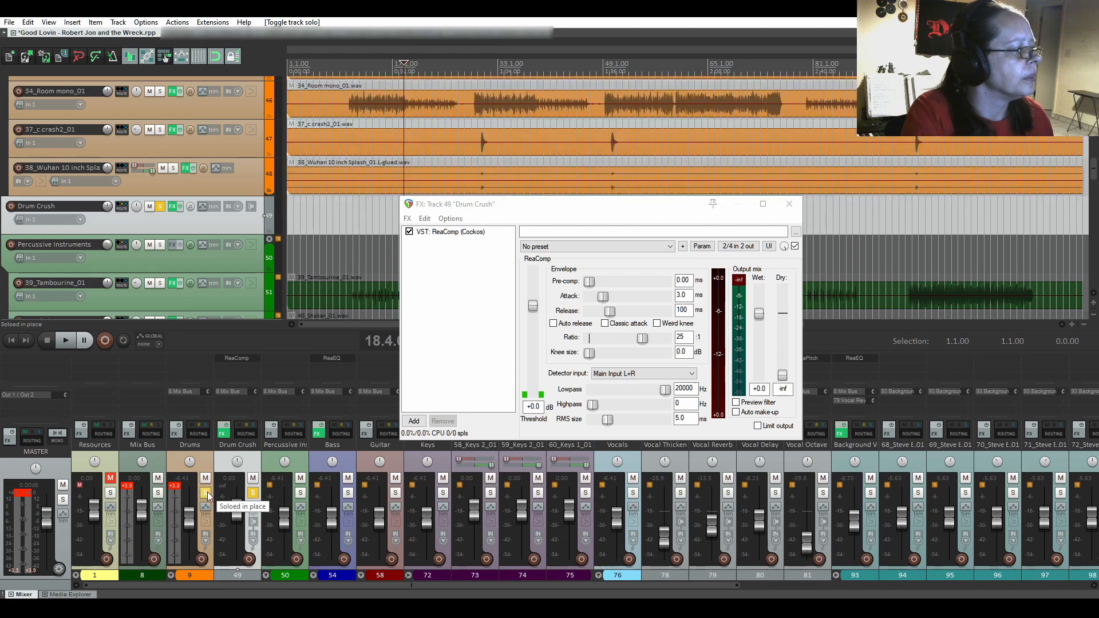
pyautogui.click(345, 94)
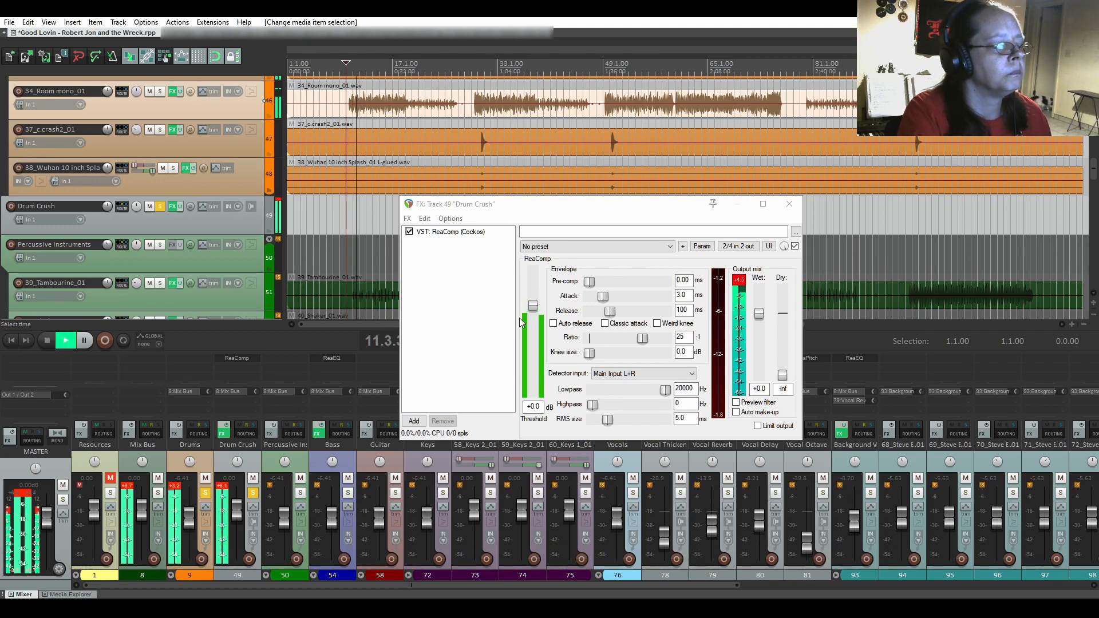
pyautogui.moveTo(534, 305); pyautogui.dragTo(535, 345)
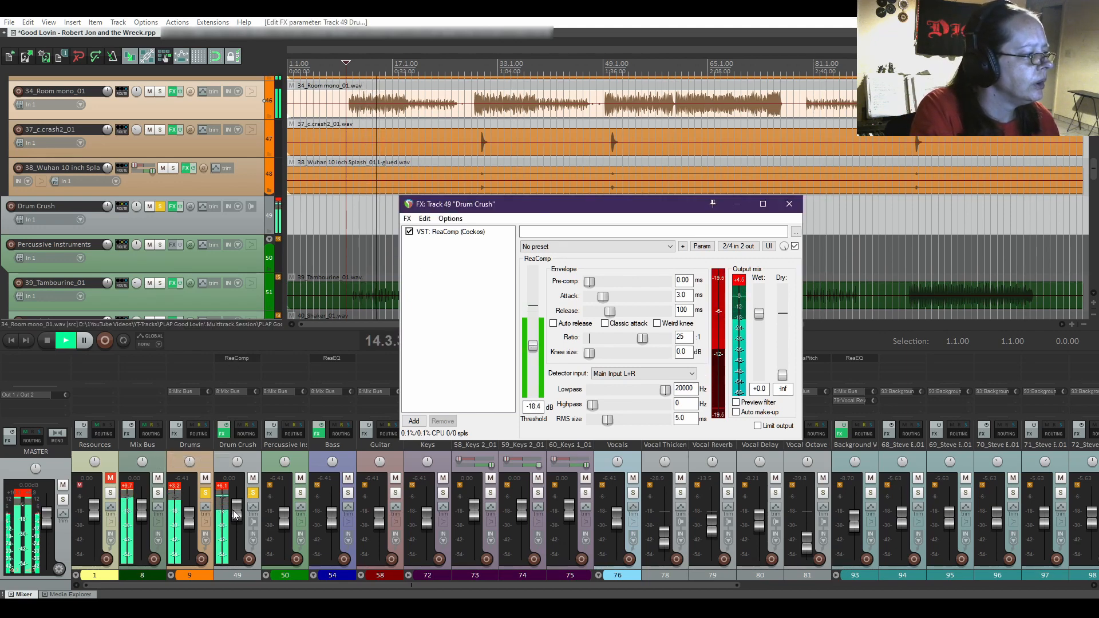
# Lower the Drum Crush track's volume to -4.62 dB and reset the peak indicators on Drum Crush, Drums and Mix Bus.
pyautogui.moveTo(236, 505); pyautogui.dragTo(234, 520)
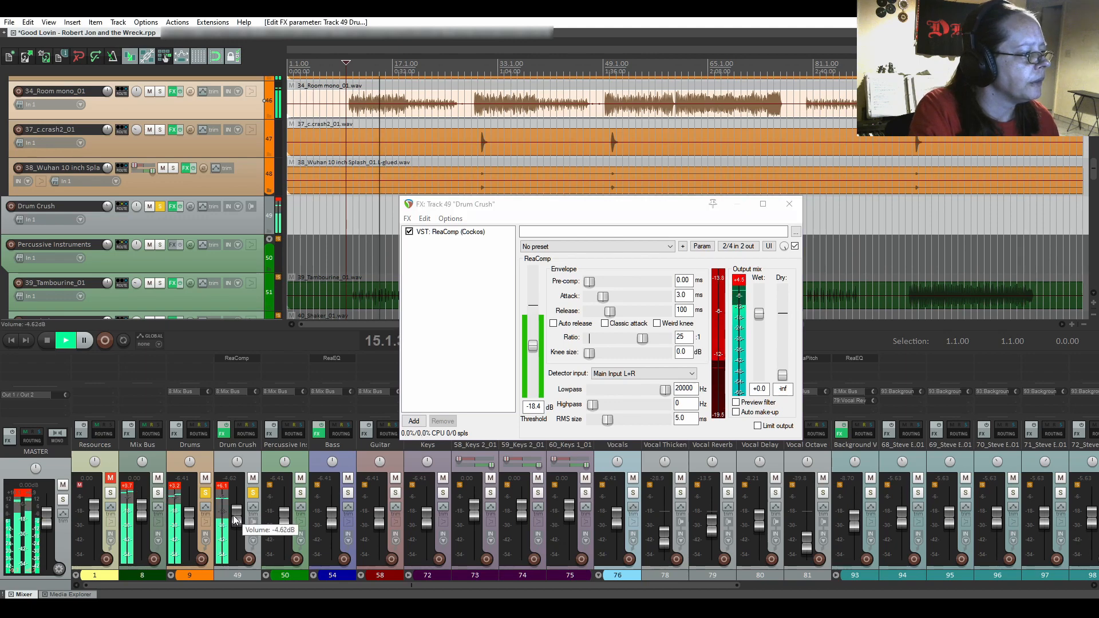
pyautogui.click(221, 486)
pyautogui.click(177, 487)
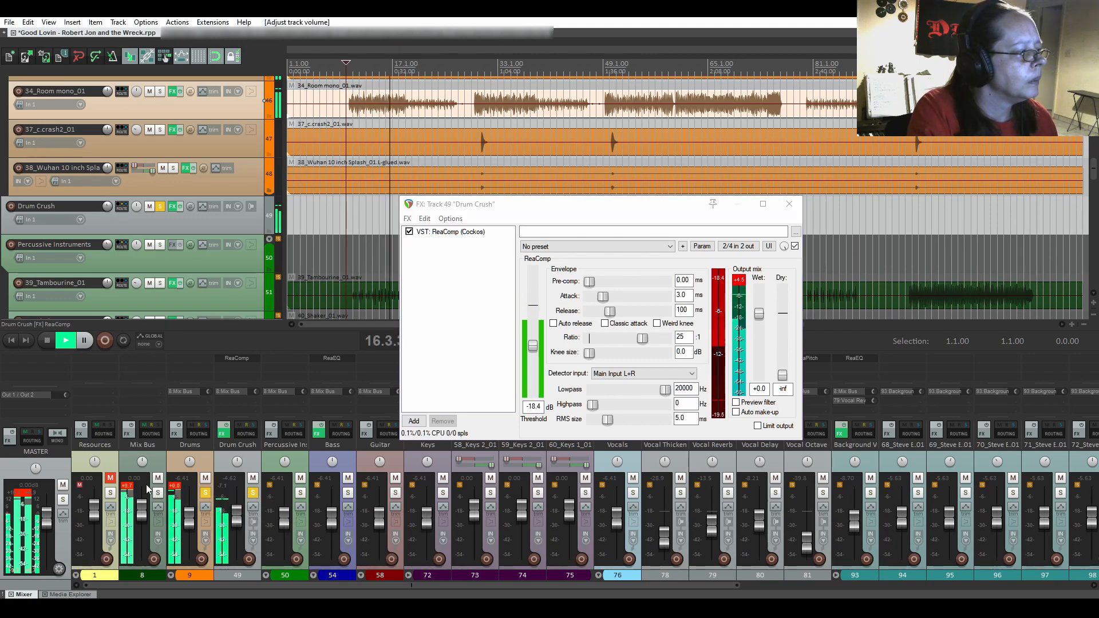
pyautogui.click(129, 486)
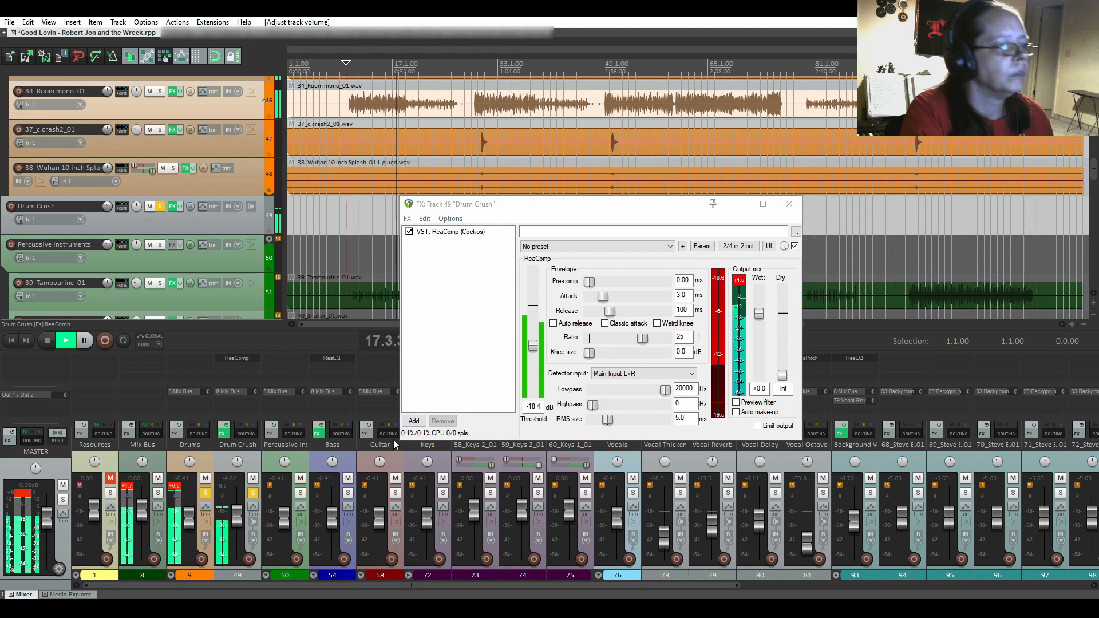
# Unsolo Drum Crush, compare the drums with it muted and unmuted during playback, and stop.
pyautogui.rightClick(261, 363)
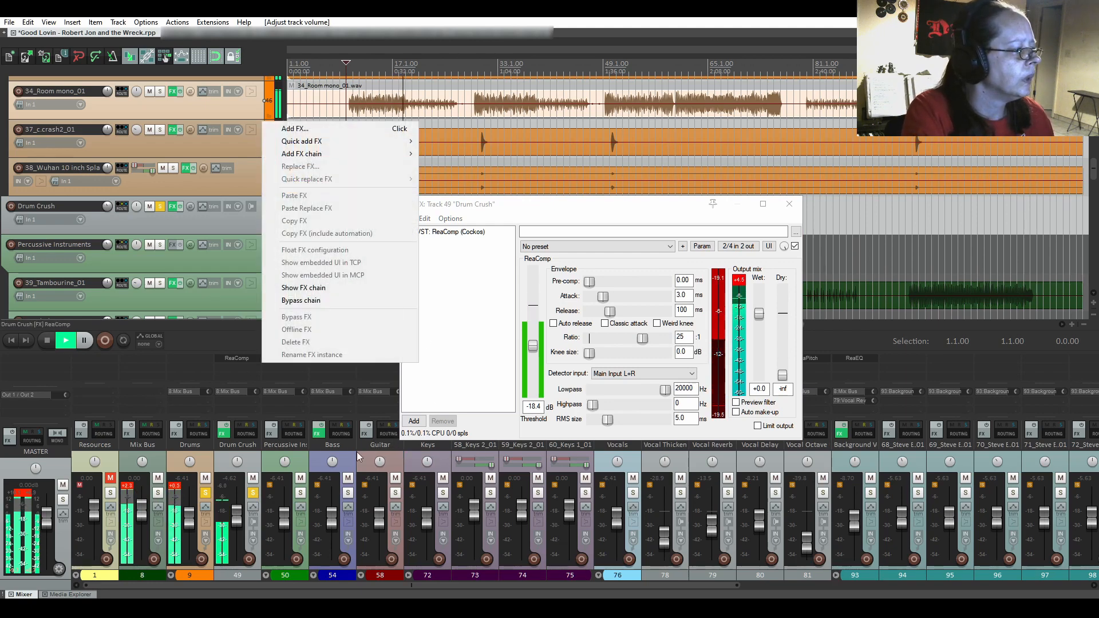
pyautogui.click(252, 493)
pyautogui.click(253, 478)
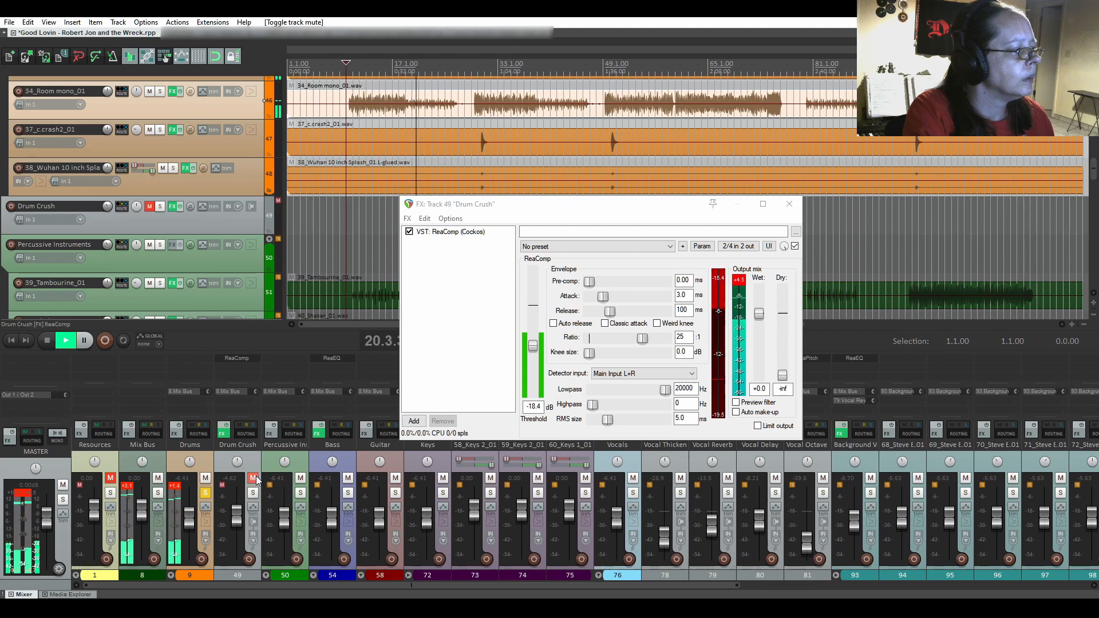
pyautogui.click(255, 479)
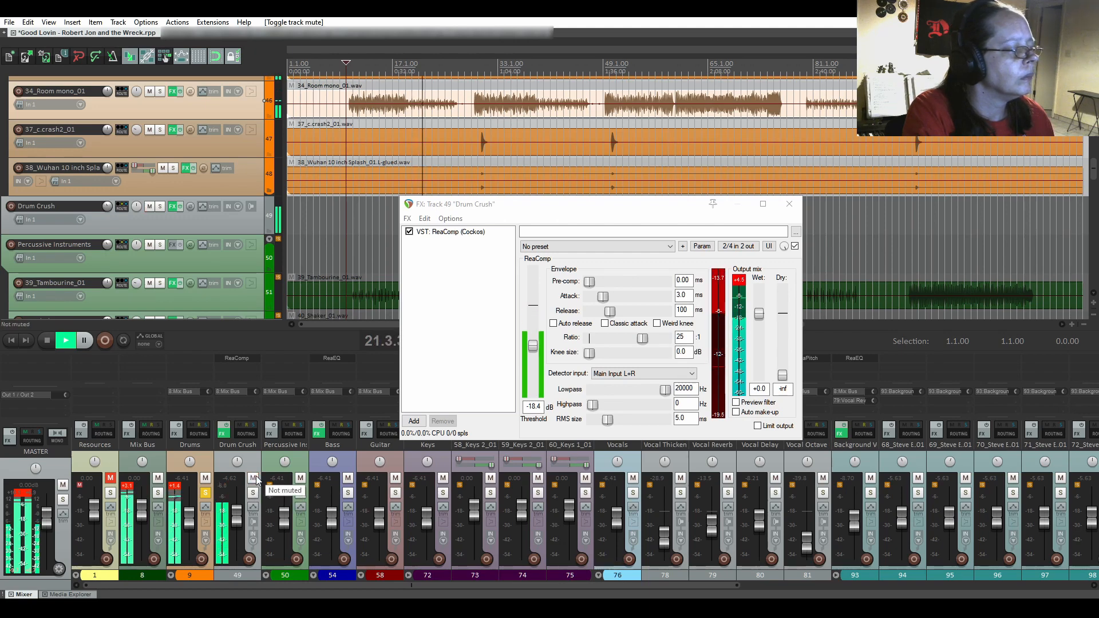
pyautogui.press('space')
# Set the ReaComp ratio on Drum Crush to 50:1 and resume playback.
pyautogui.click(684, 338)
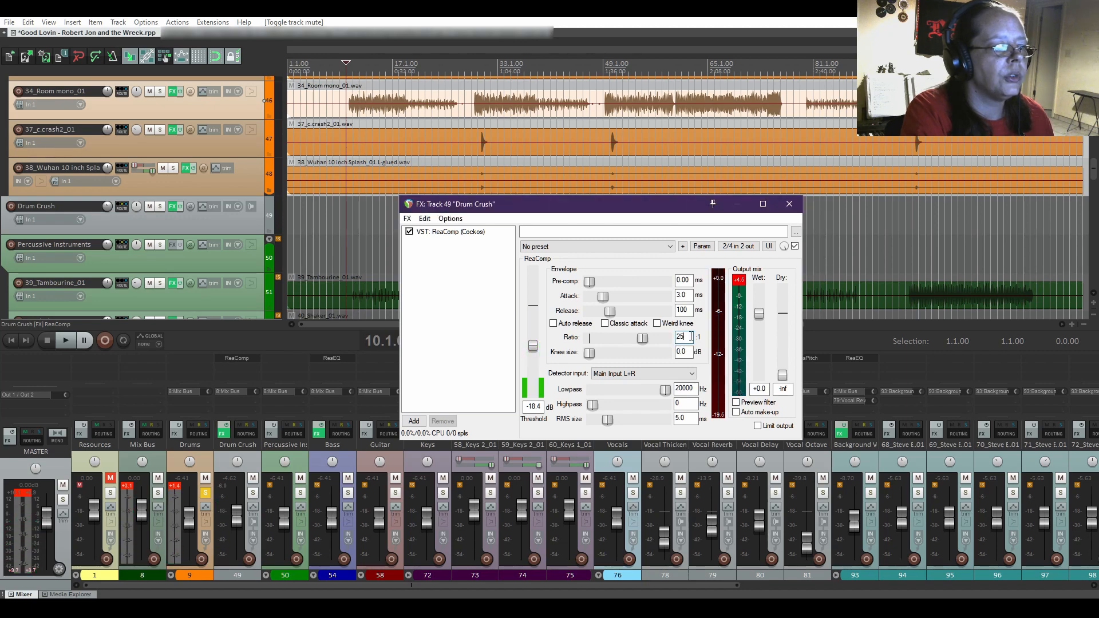
pyautogui.write('50')
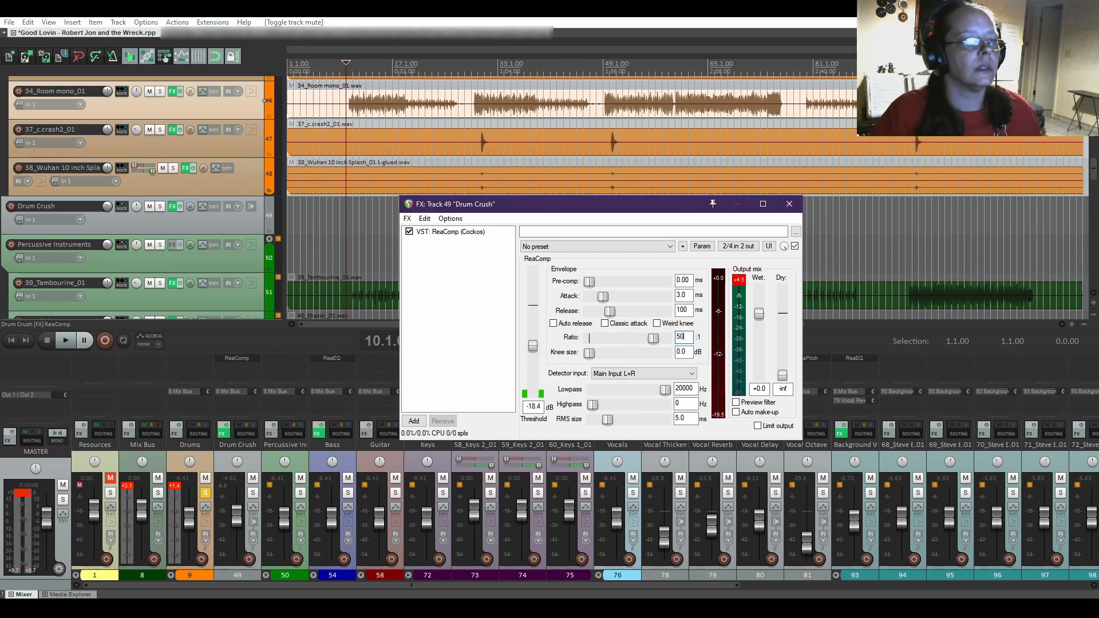
pyautogui.press('space')
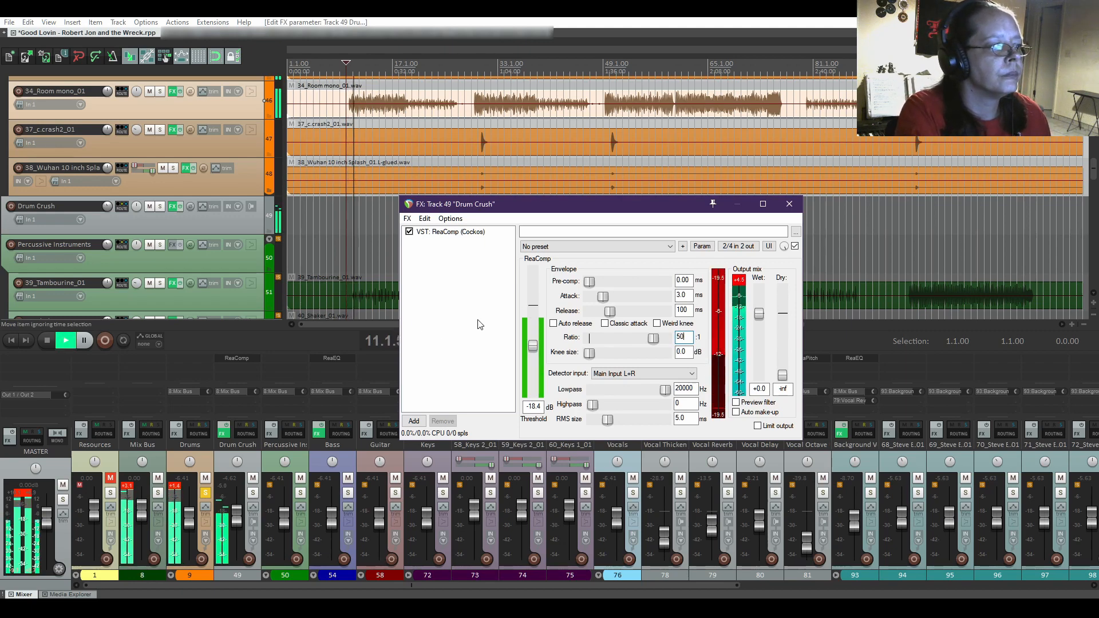
# Compare the drums during playback with Drum Crush soloed, muted and unmuted.
pyautogui.click(254, 493)
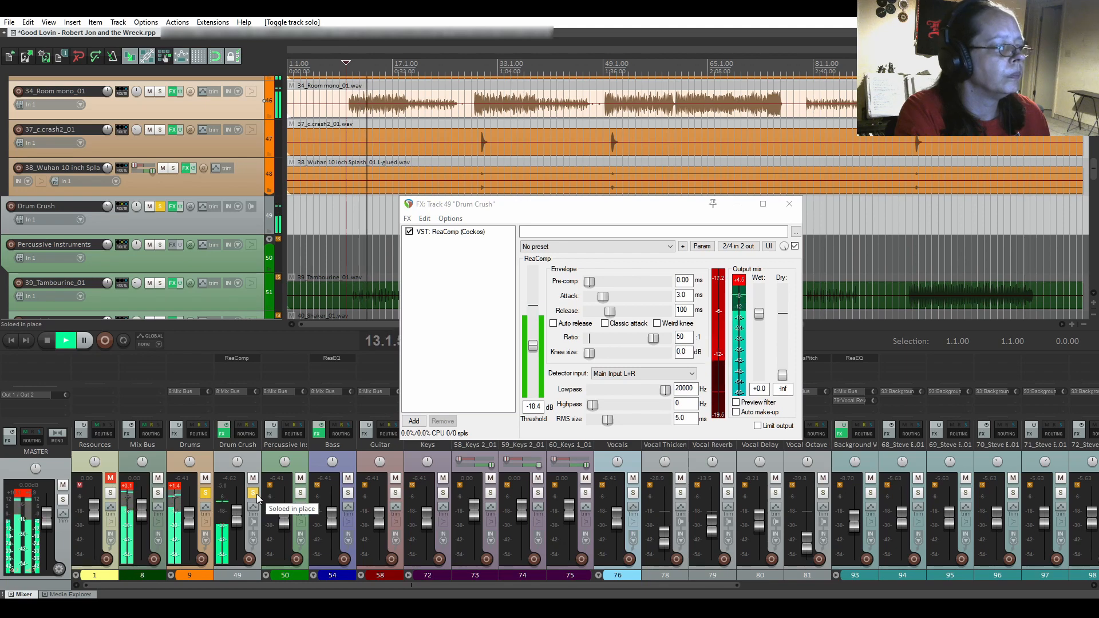
pyautogui.click(253, 478)
pyautogui.click(254, 493)
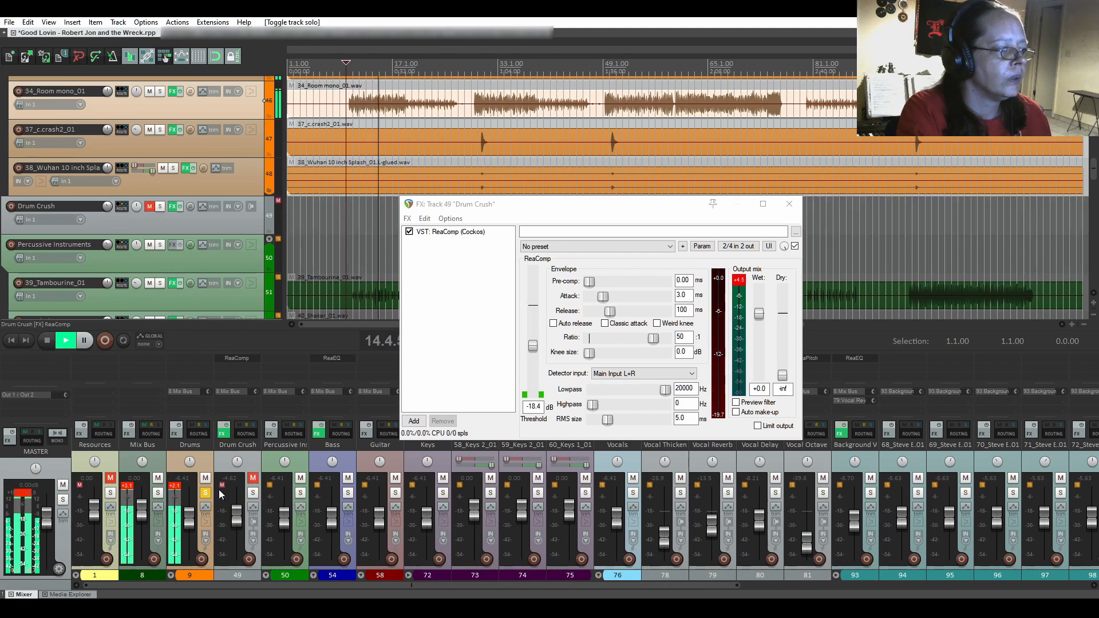
pyautogui.click(253, 478)
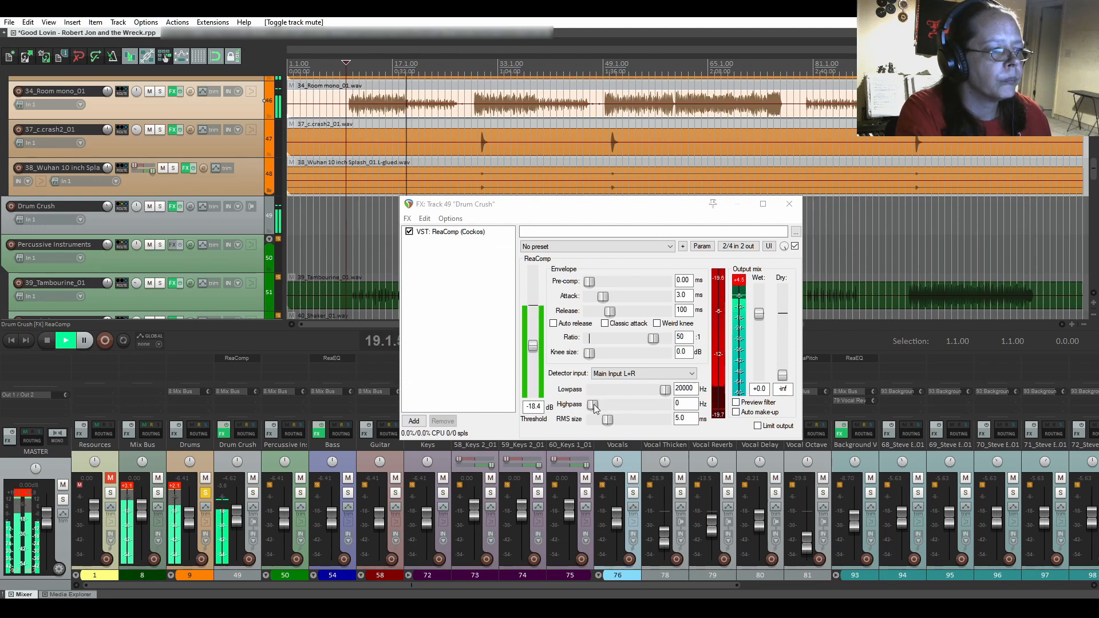
# Set the ReaComp detector highpass on Drum Crush to 20 Hz.
pyautogui.moveTo(605, 404); pyautogui.dragTo(606, 405)
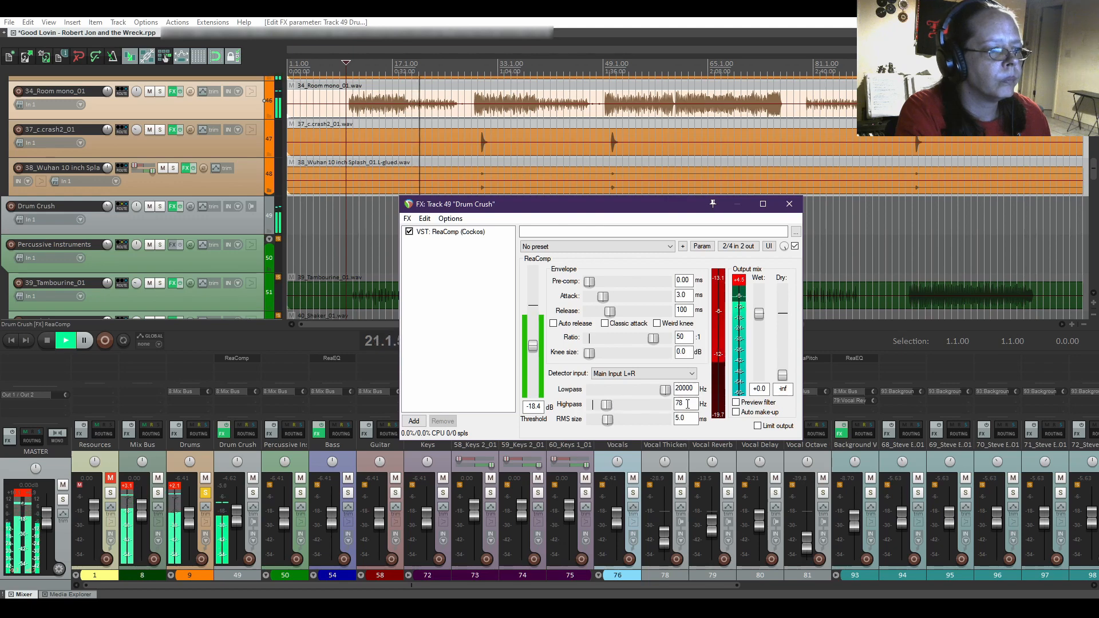
pyautogui.moveTo(686, 404); pyautogui.dragTo(624, 403)
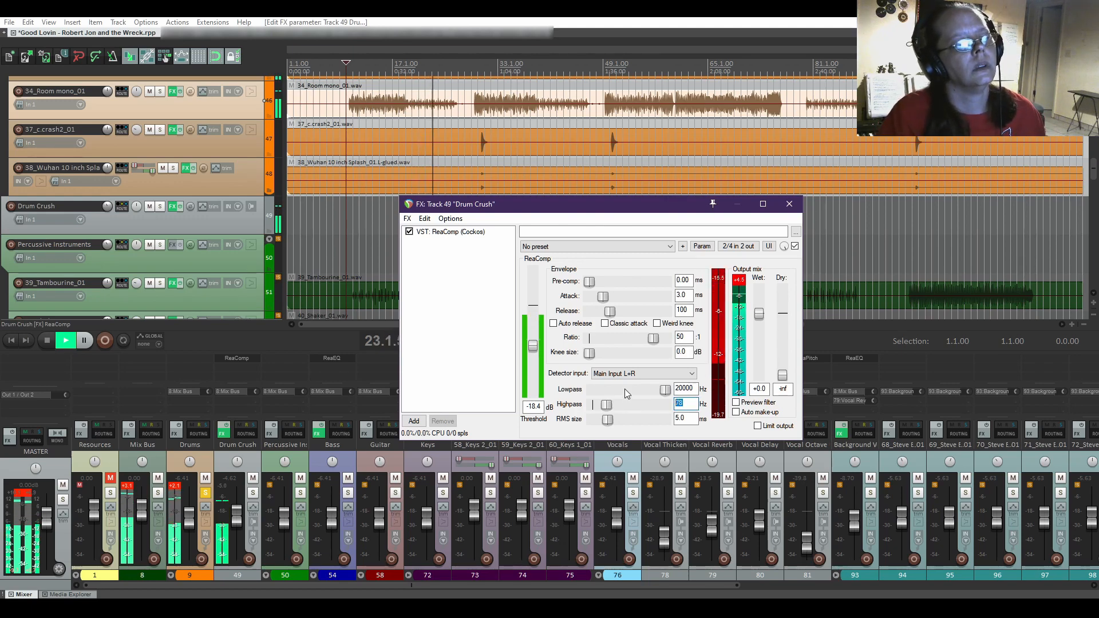
pyautogui.write('20')
pyautogui.press('Return')
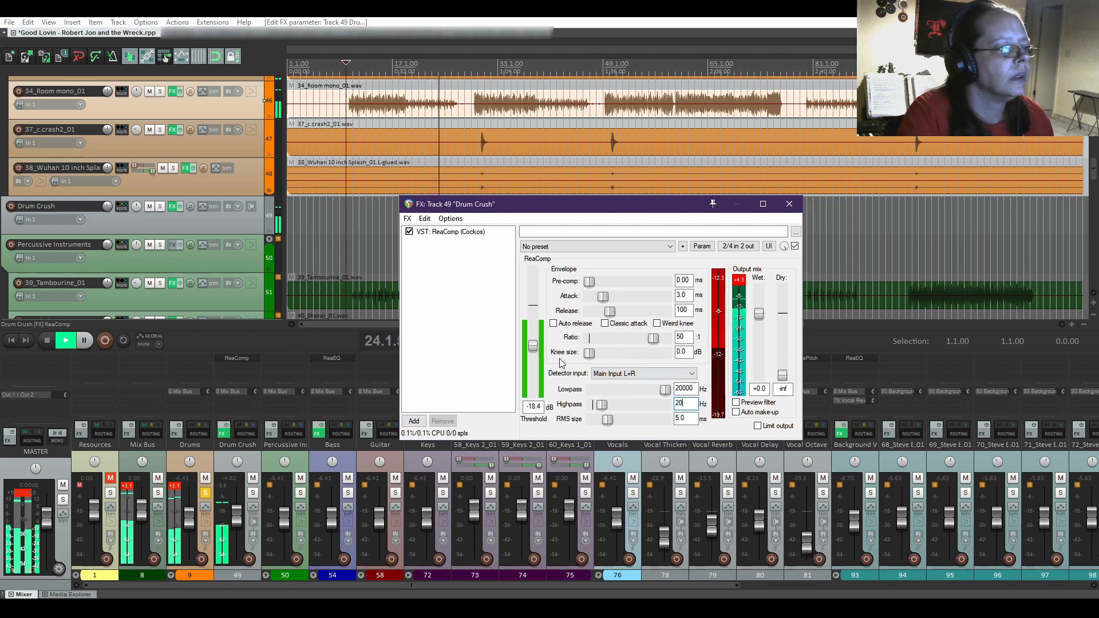
# Set the ReaComp release to 15 ms, replay, and try a 2.1 dB knee before returning it to 0.0 dB.
pyautogui.press('space')
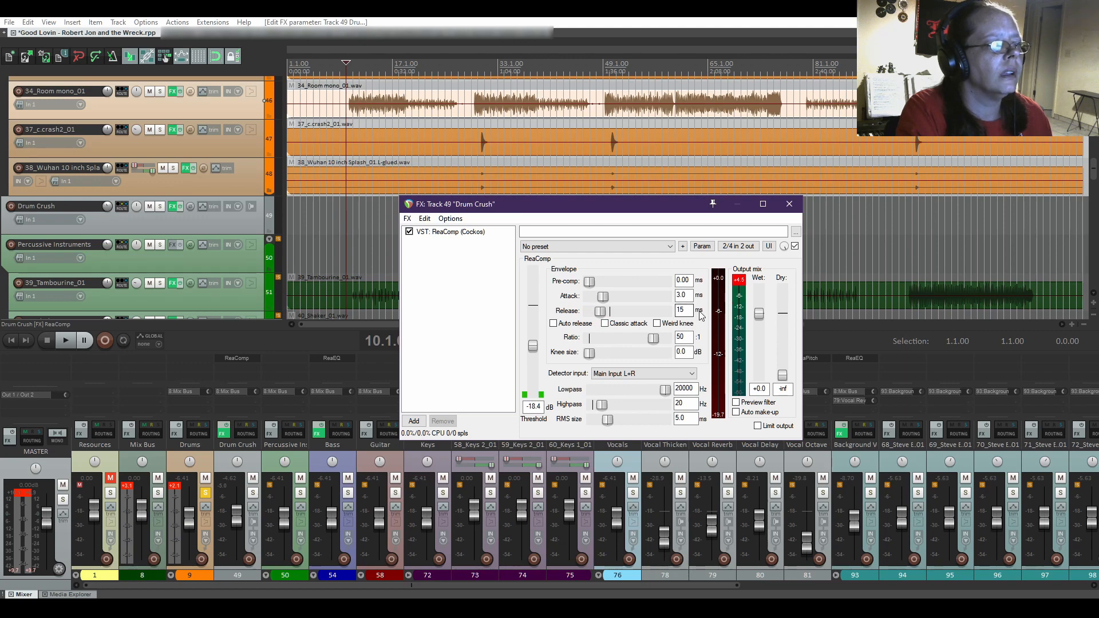
pyautogui.press('space')
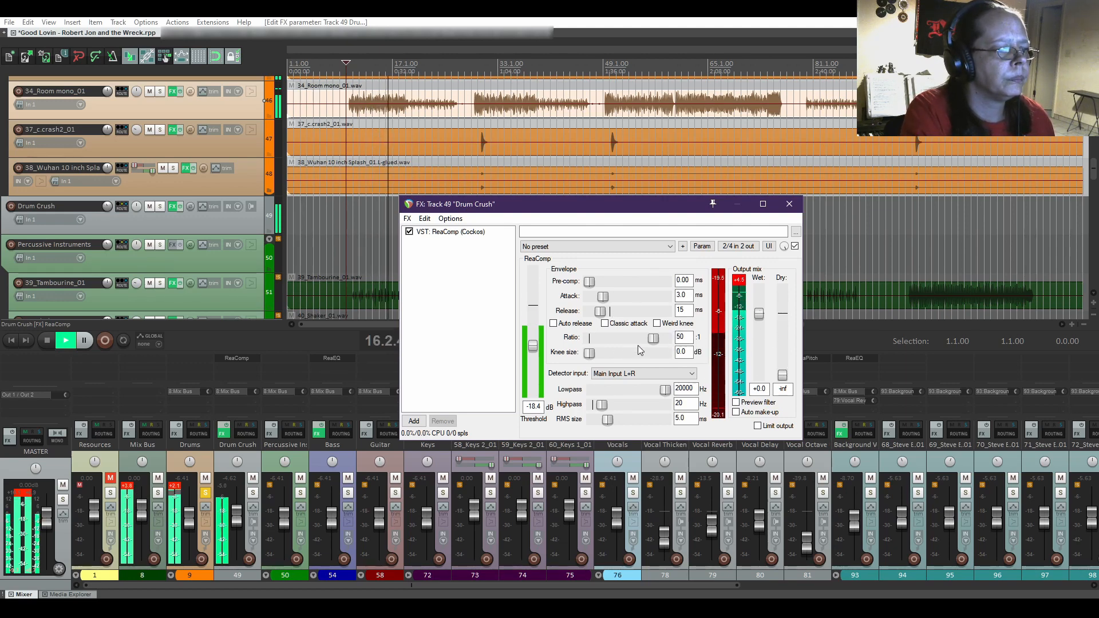
pyautogui.click(598, 353)
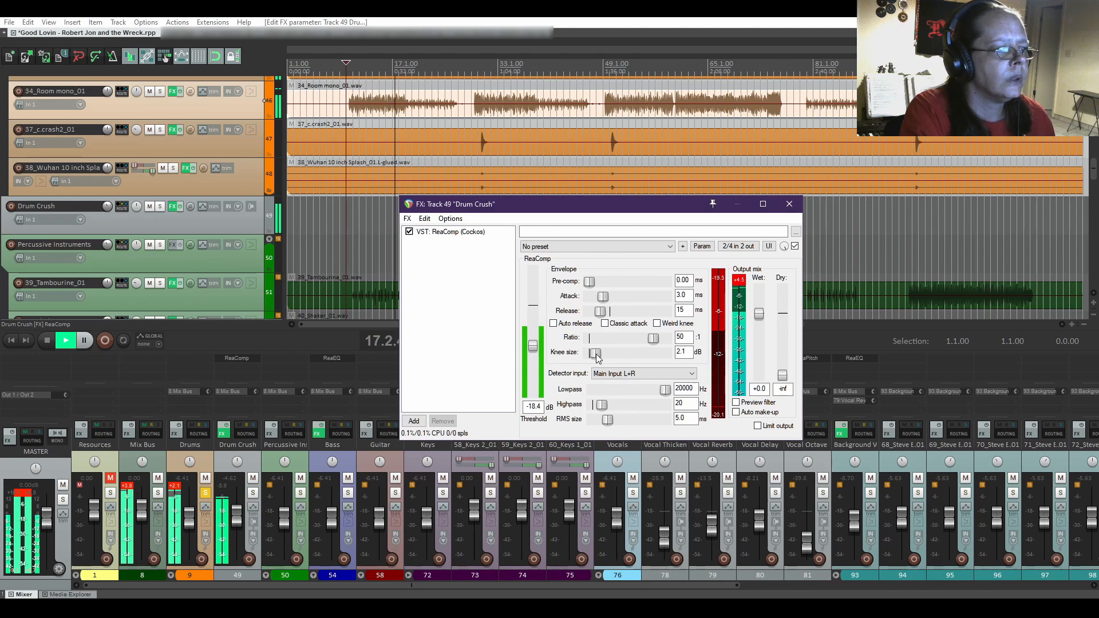
pyautogui.moveTo(597, 355)
pyautogui.mouseDown()
pyautogui.moveTo(613, 356)
pyautogui.moveTo(577, 350)
pyautogui.mouseUp()
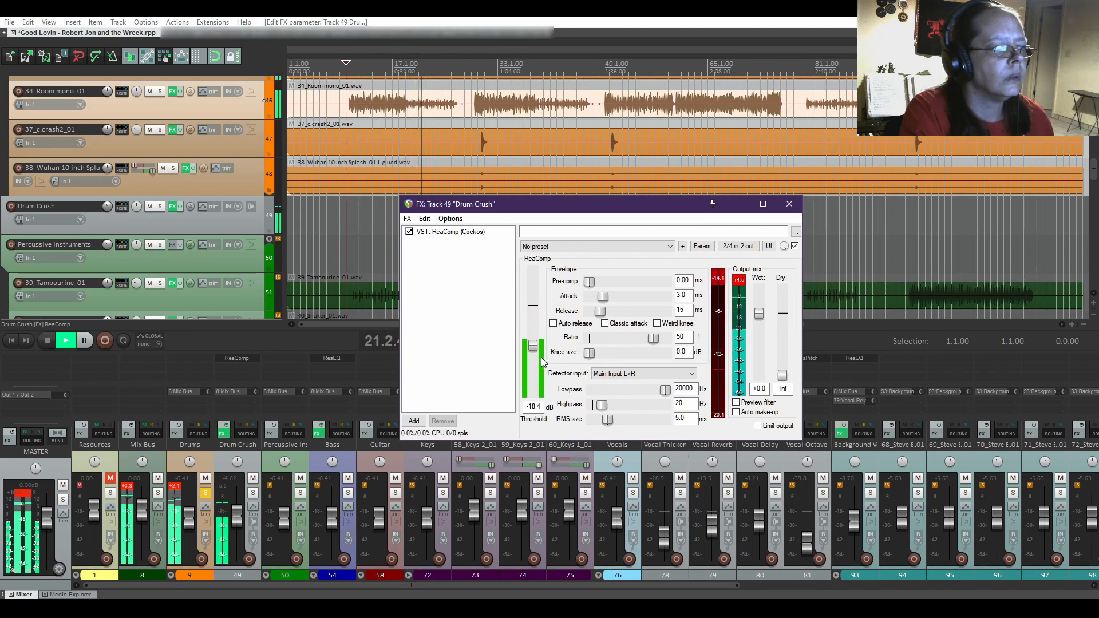
# Toggle Drum Crush's solo, unsolo Drums to hear the full mix, and close the Drum Crush effects window after stopping playback.
pyautogui.click(251, 495)
pyautogui.click(251, 496)
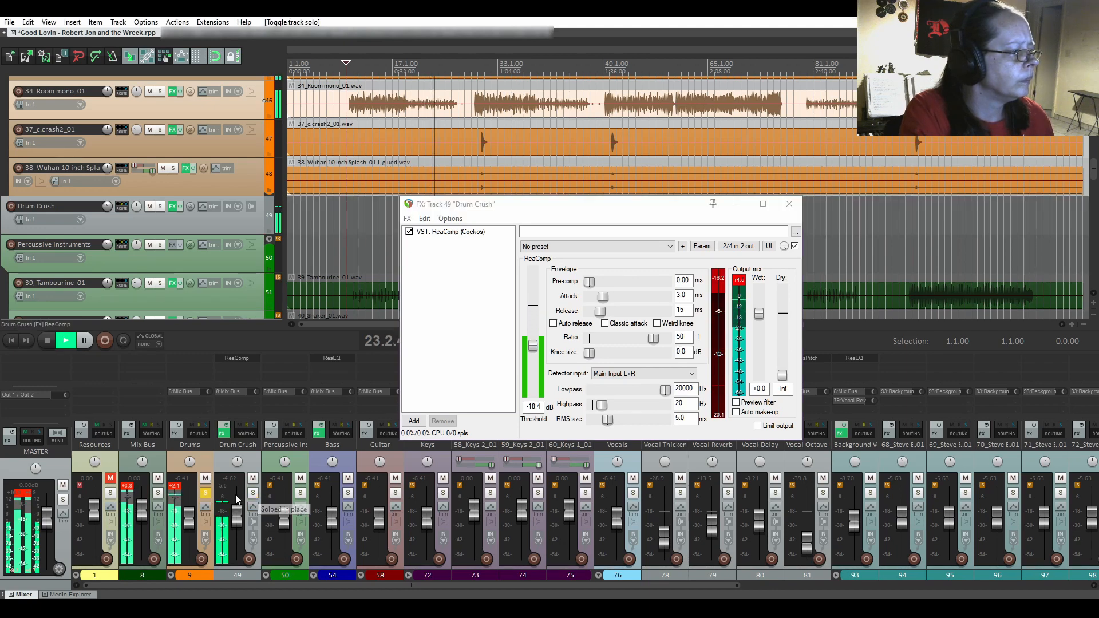
pyautogui.click(205, 496)
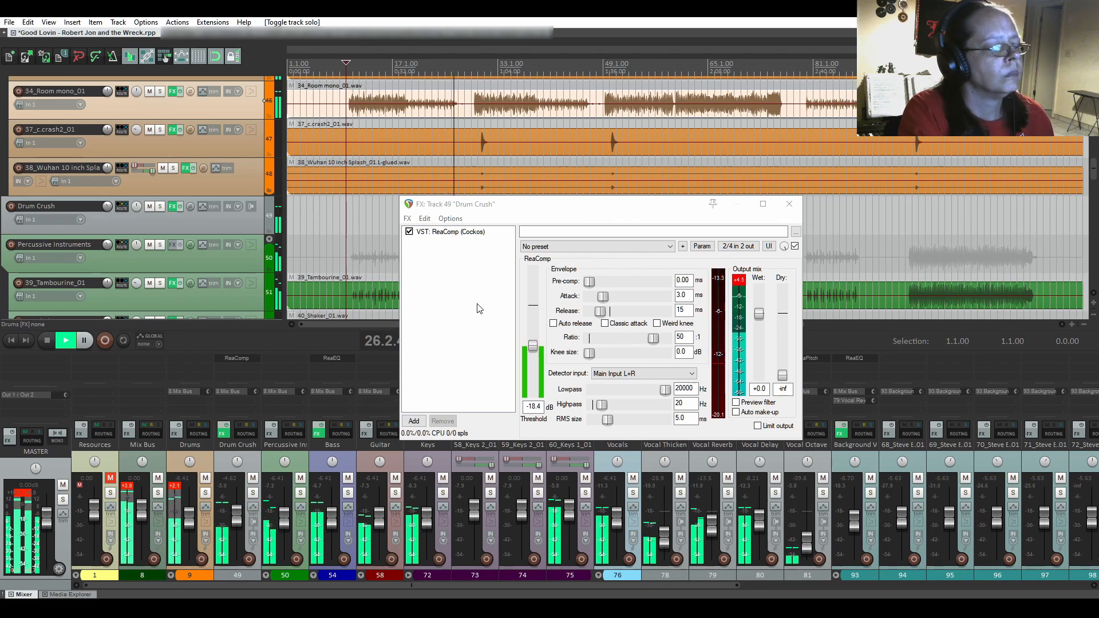
pyautogui.press('space')
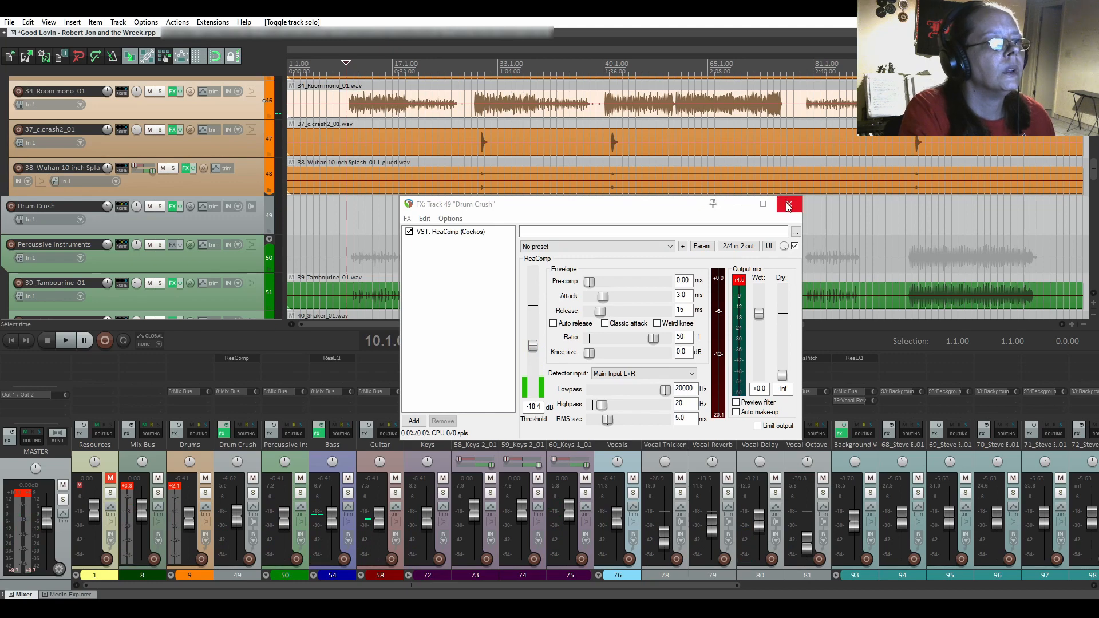
pyautogui.press('Escape')
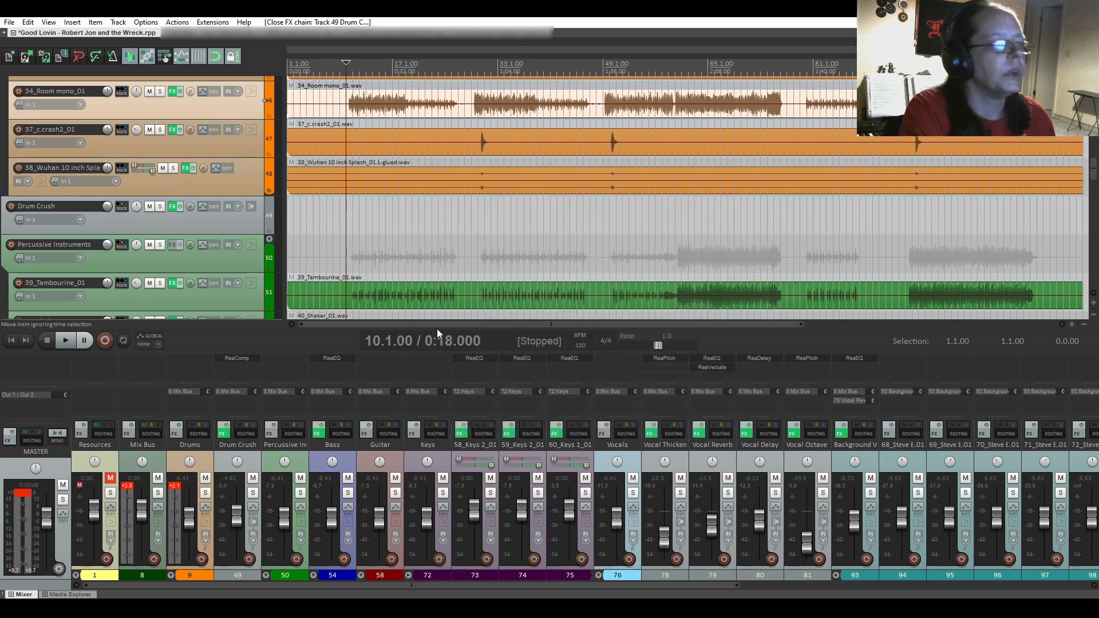
# Review Drum Crush's routing and the send mode options of the 04_Kick In_01 receive without changing them.
pyautogui.click(247, 429)
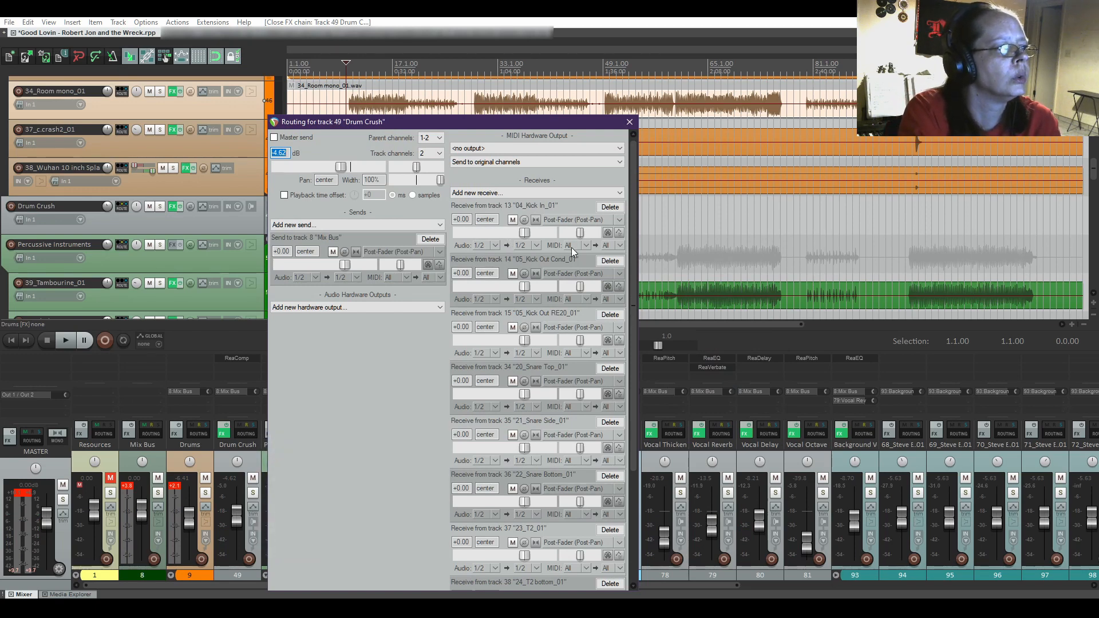
pyautogui.click(571, 220)
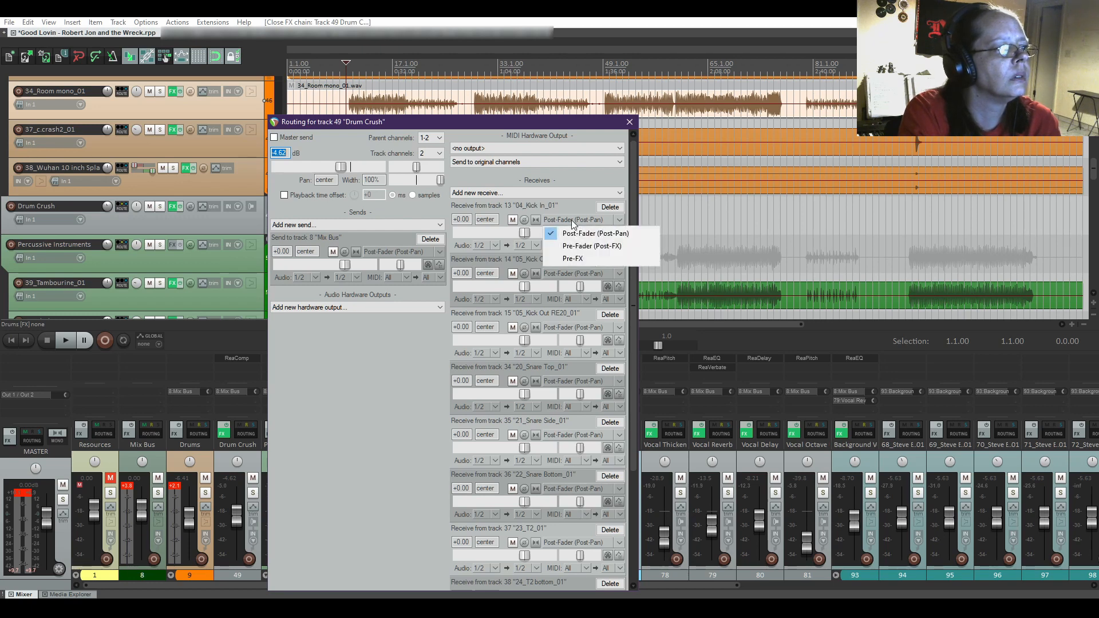
pyautogui.click(383, 351)
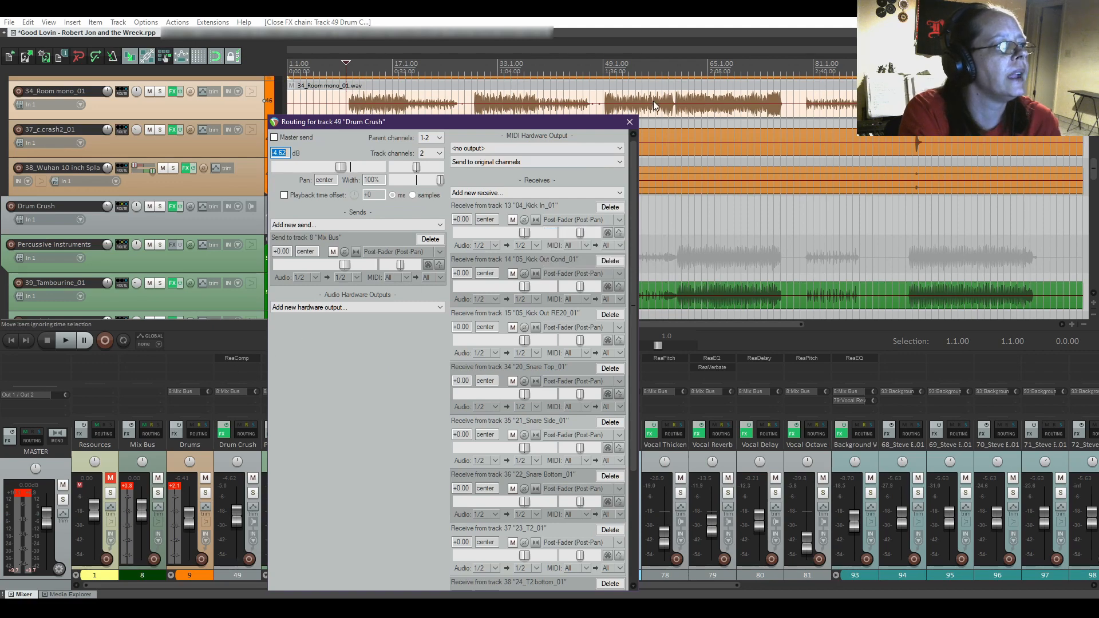
pyautogui.click(630, 122)
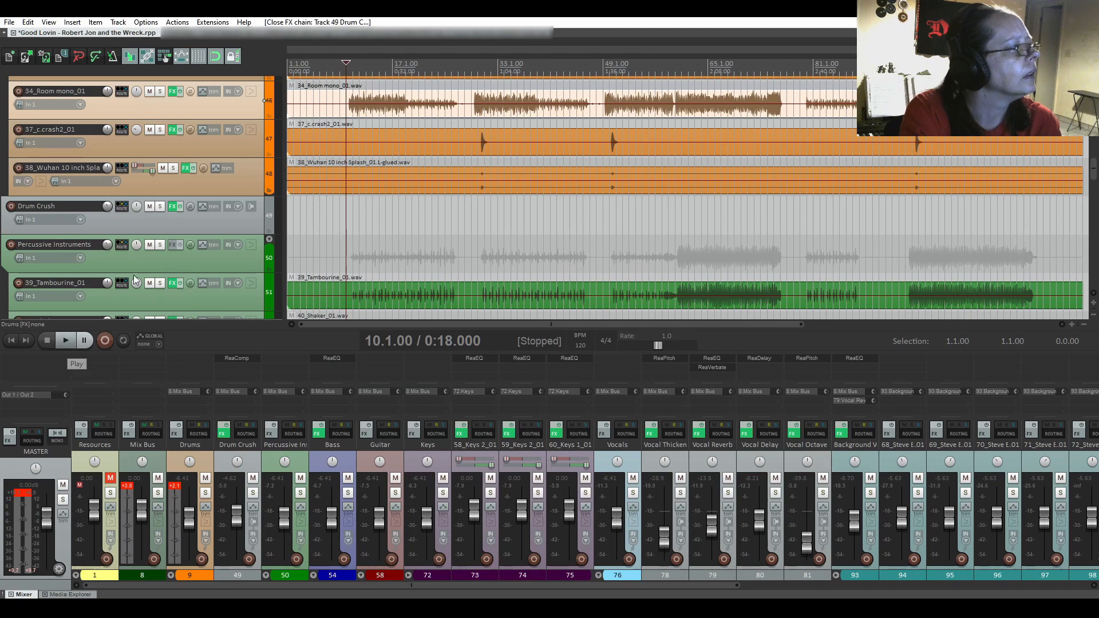
# Play the full mix from measure 11, reset Drum Crush's volume to 0 dB, and lower it to -2.75 dB.
pyautogui.scroll(-2, 481, 84)
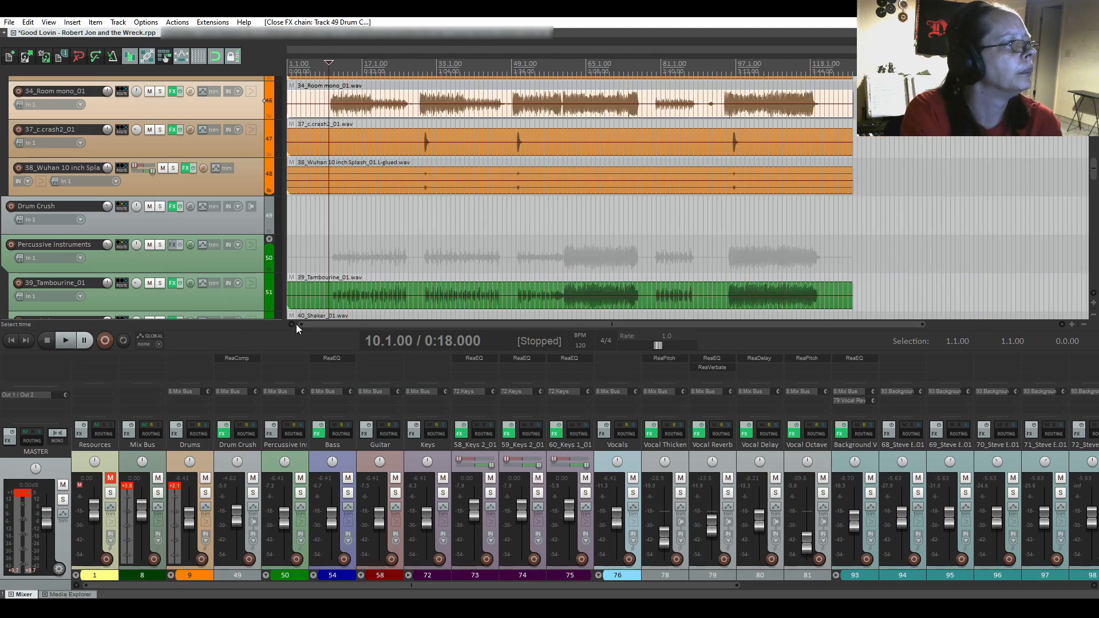
pyautogui.scroll(15, 204, 167)
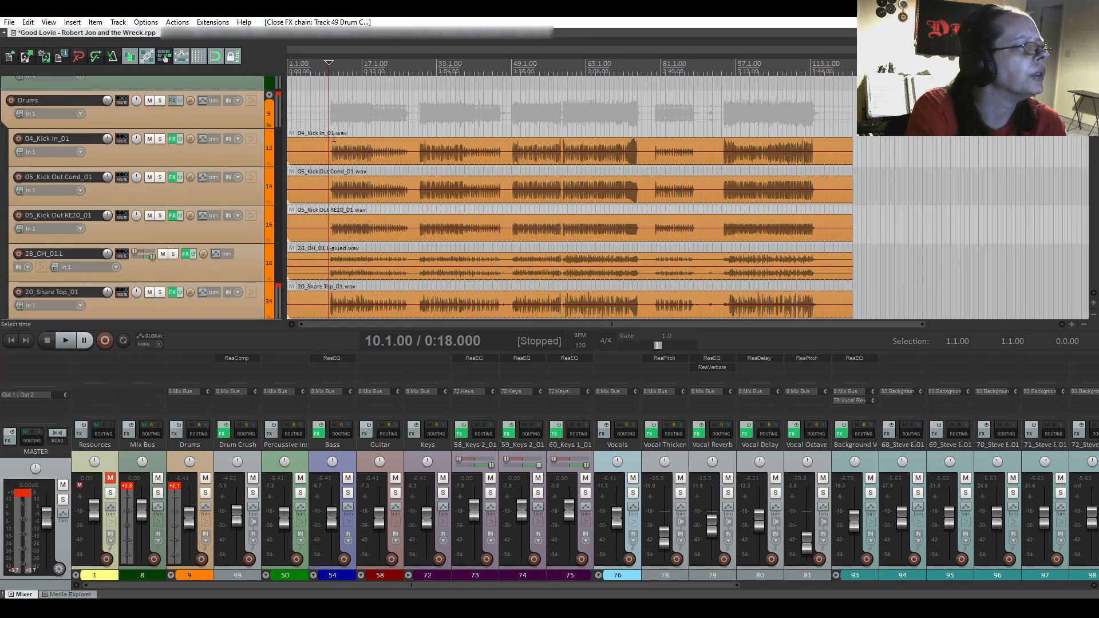
pyautogui.click(333, 138)
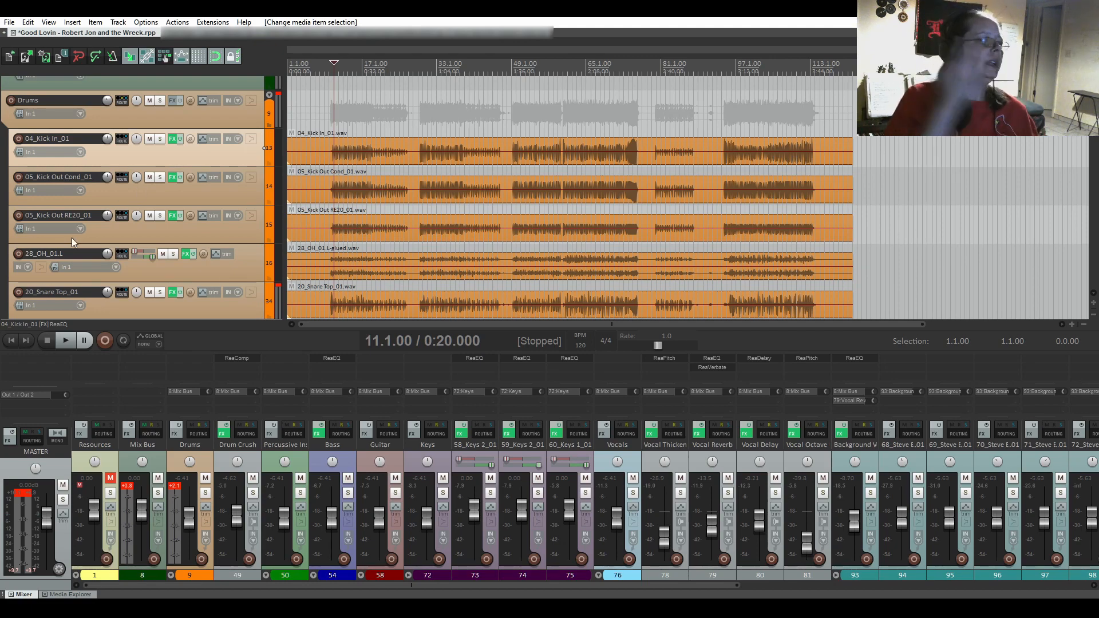
pyautogui.press('space')
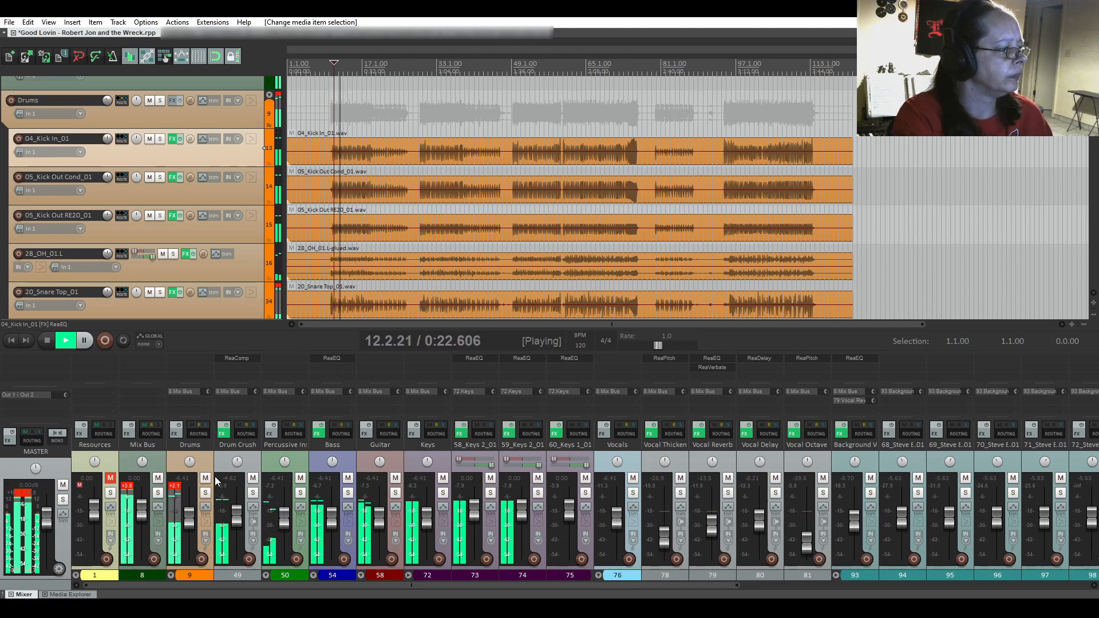
pyautogui.doubleClick(234, 522)
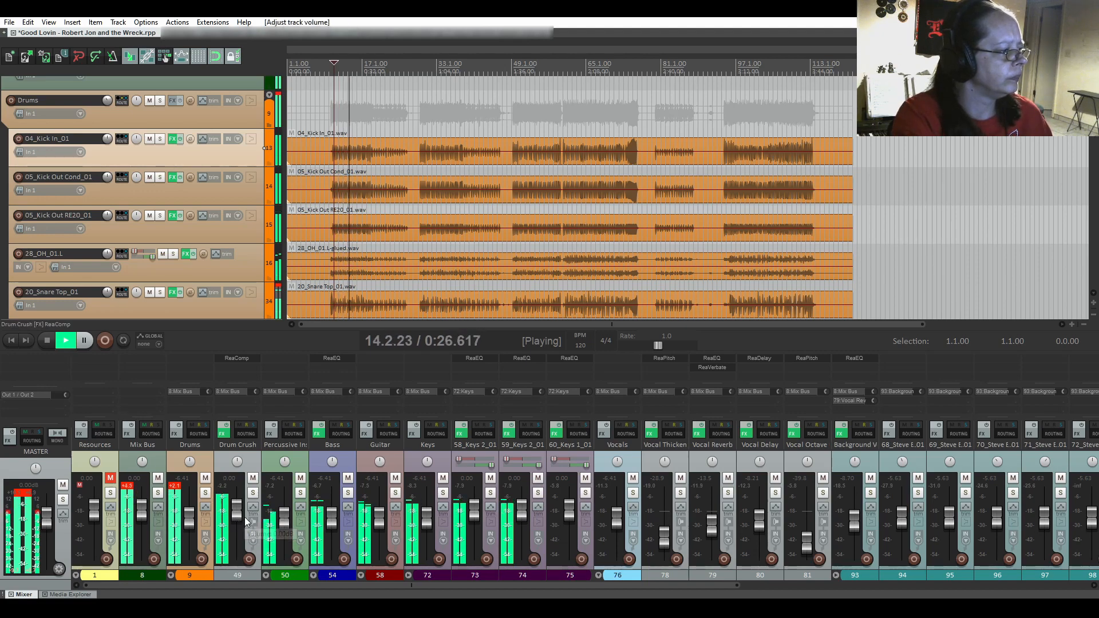
pyautogui.rightClick(245, 517)
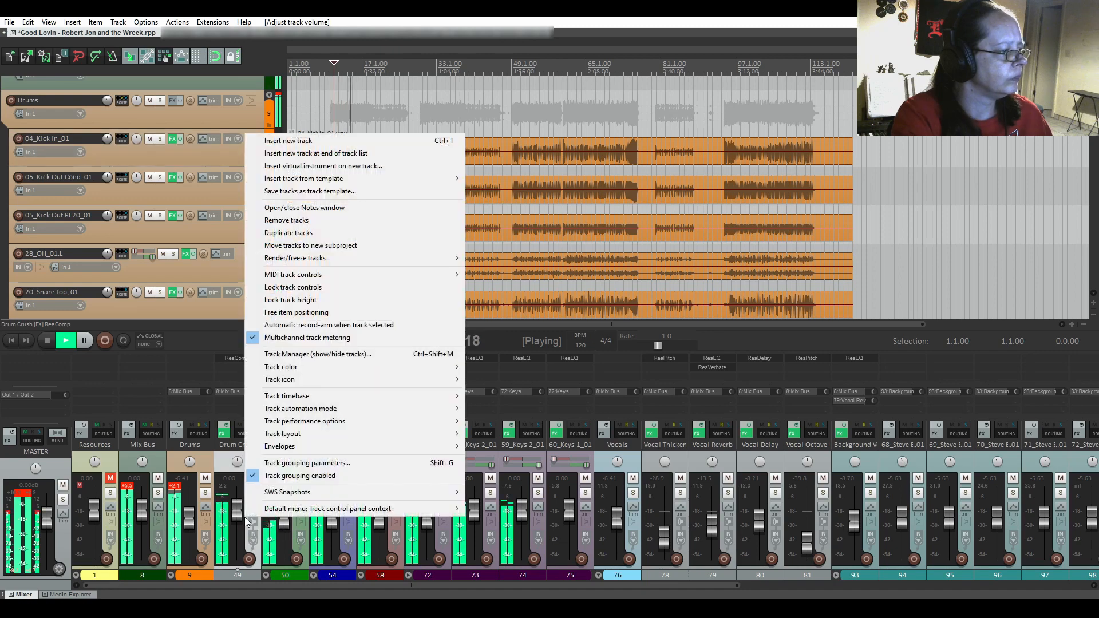
pyautogui.click(189, 354)
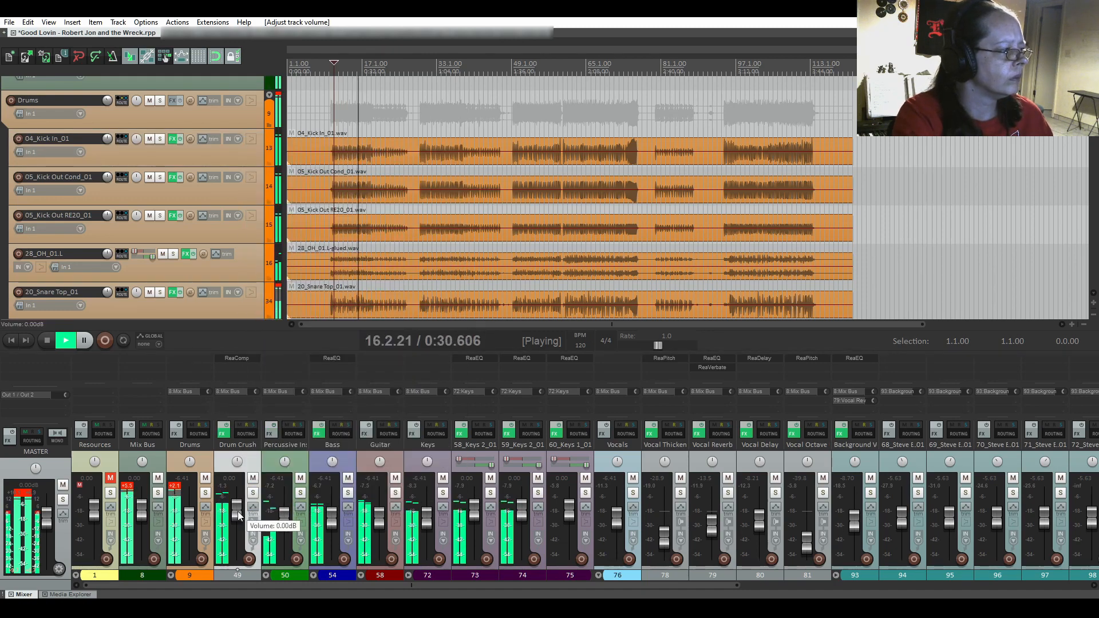
pyautogui.moveTo(238, 516); pyautogui.dragTo(238, 520)
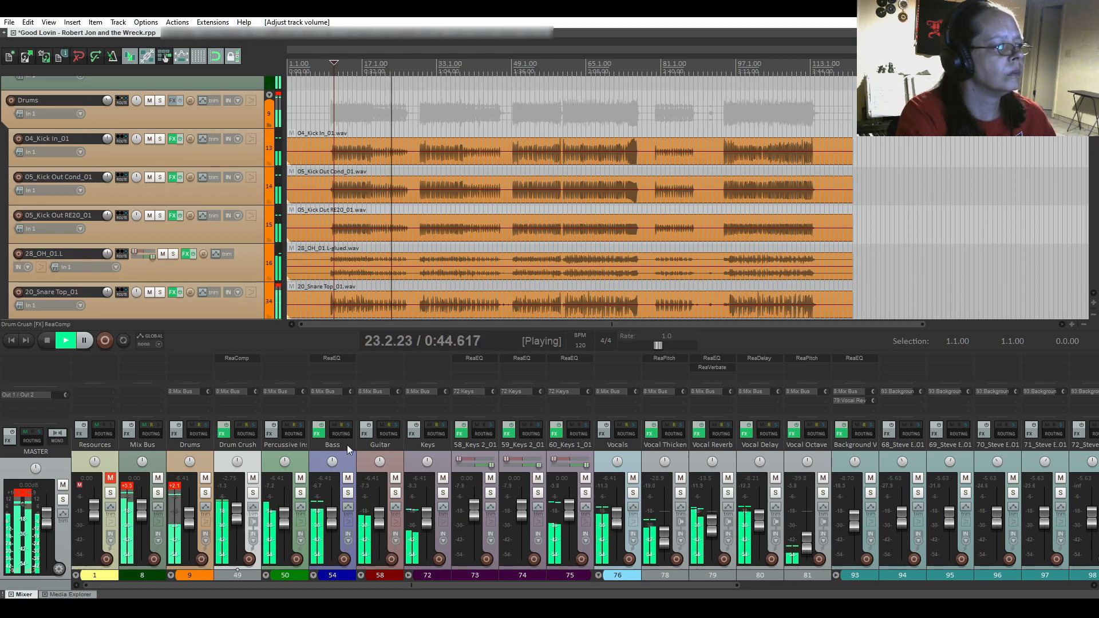
pyautogui.press('space')
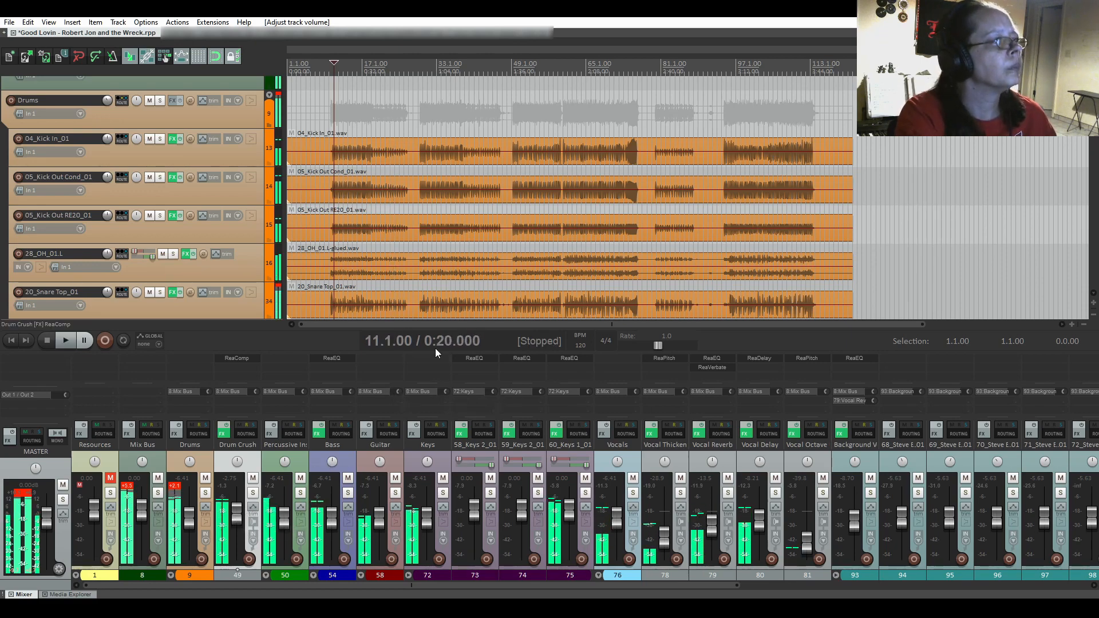
# Listen to the full mix from measure 29, stop playback, and save the project.
pyautogui.click(420, 129)
pyautogui.press('space')
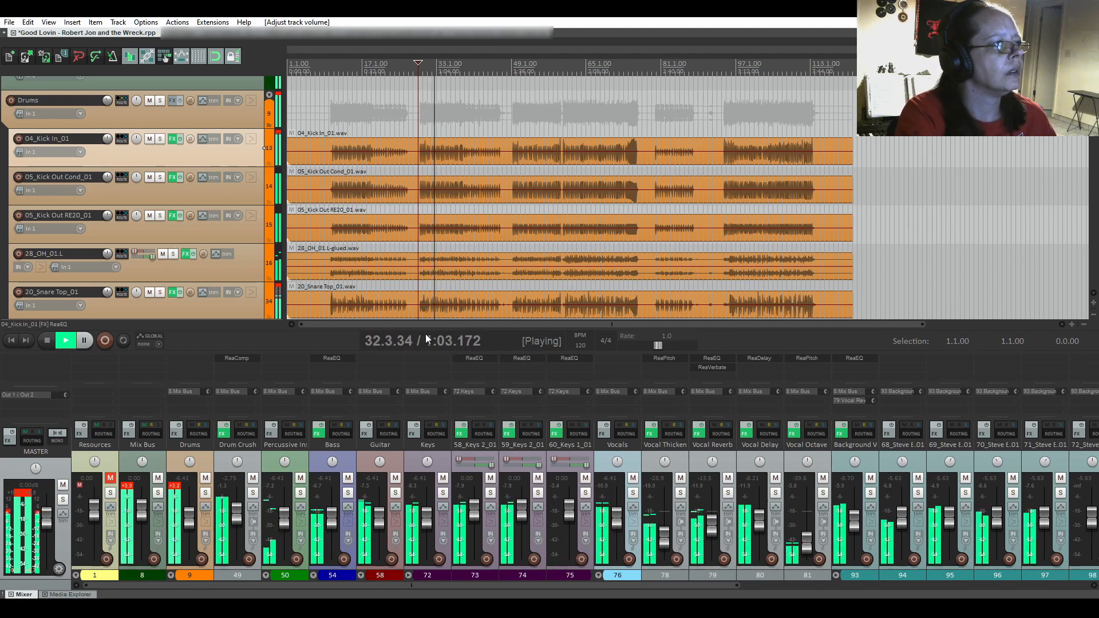
pyautogui.press('space')
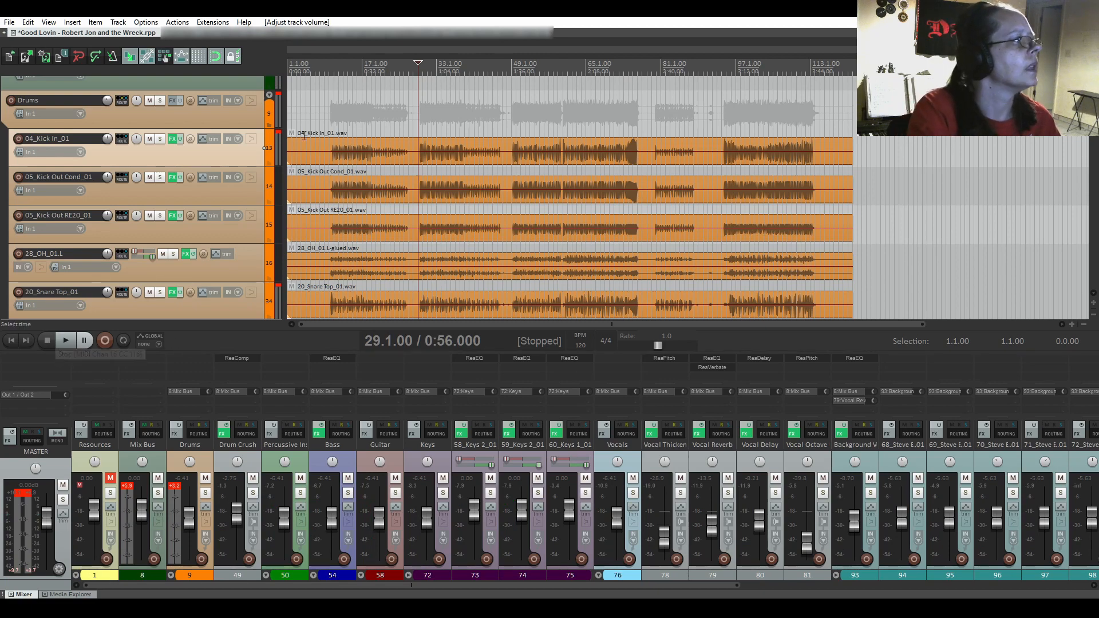
pyautogui.click(46, 56)
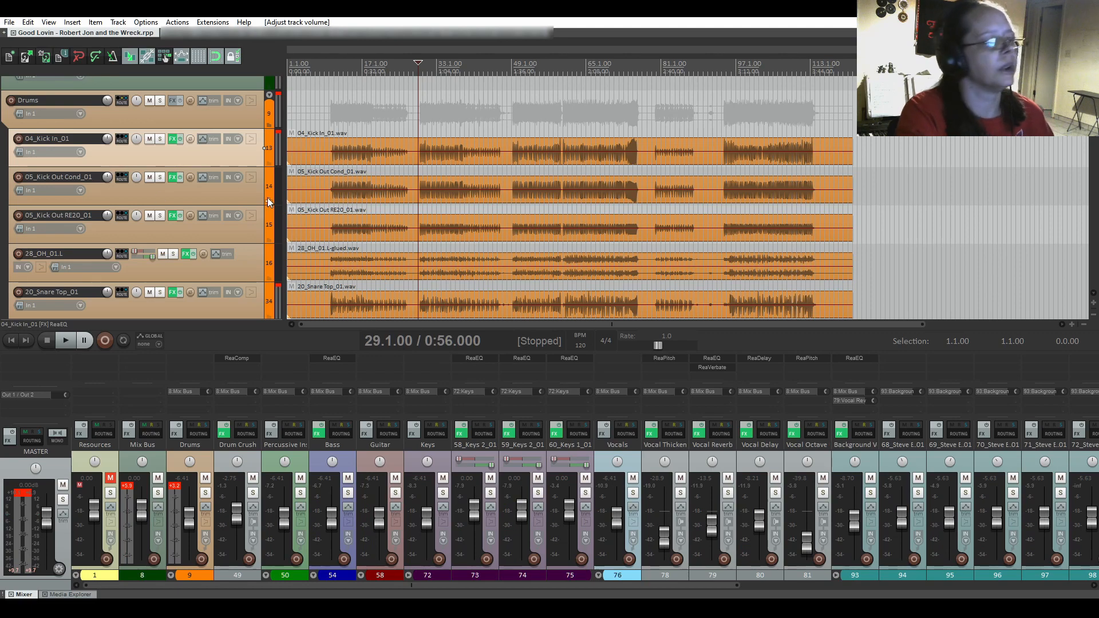
# Expand the Background Vocals folder and bring its child tracks into view in both the track list and the mixer.
pyautogui.scroll(-15, 29, 186)
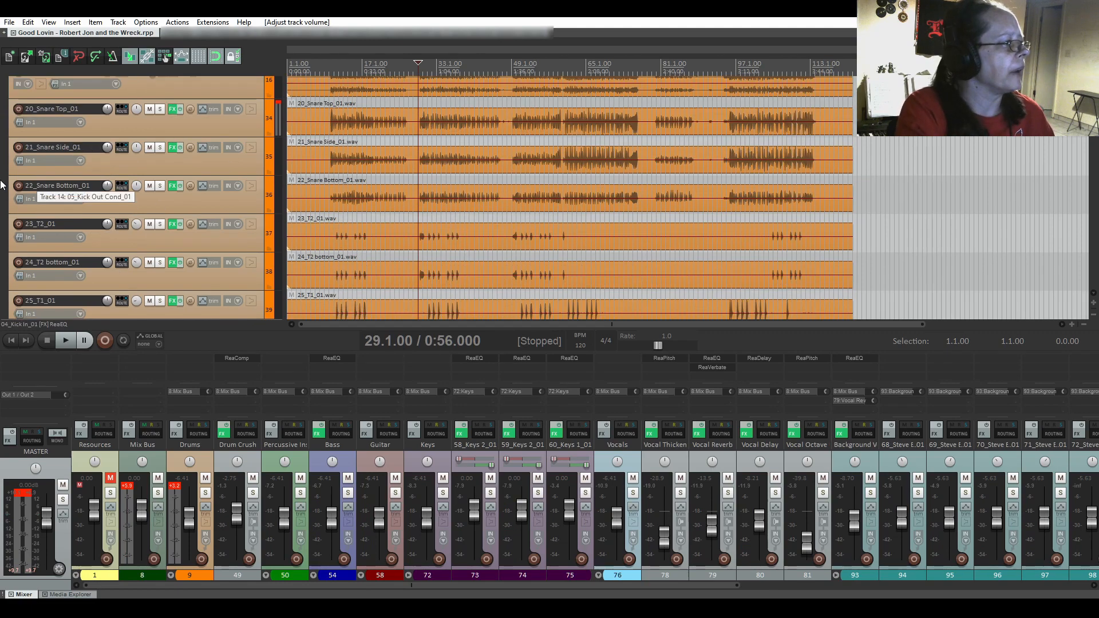
pyautogui.scroll(-10, 2, 184)
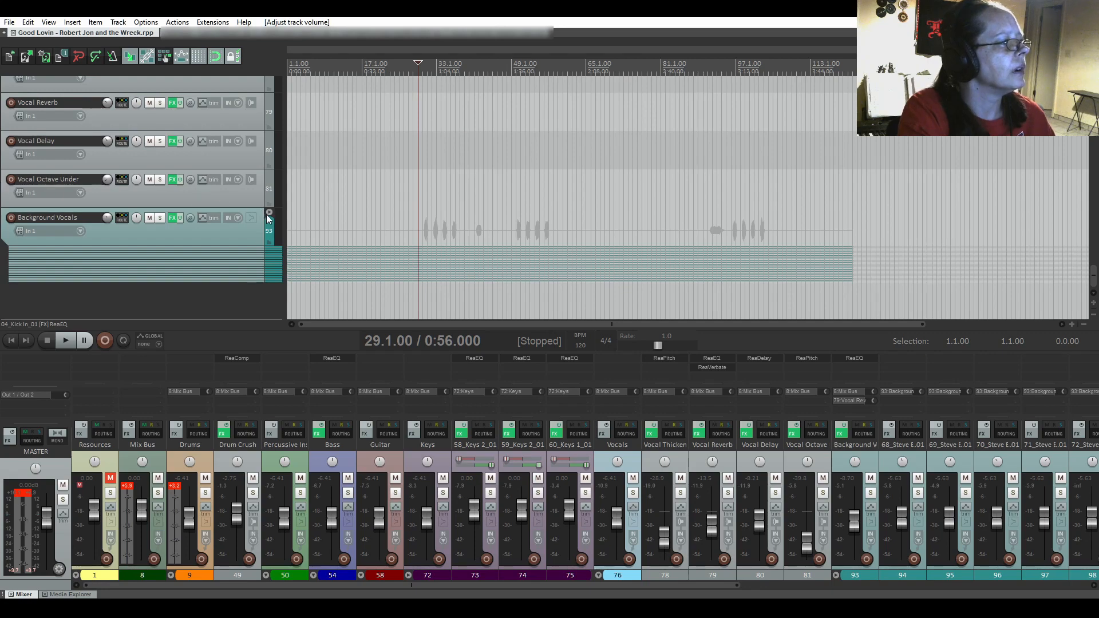
pyautogui.click(268, 213)
pyautogui.scroll(-5, 114, 158)
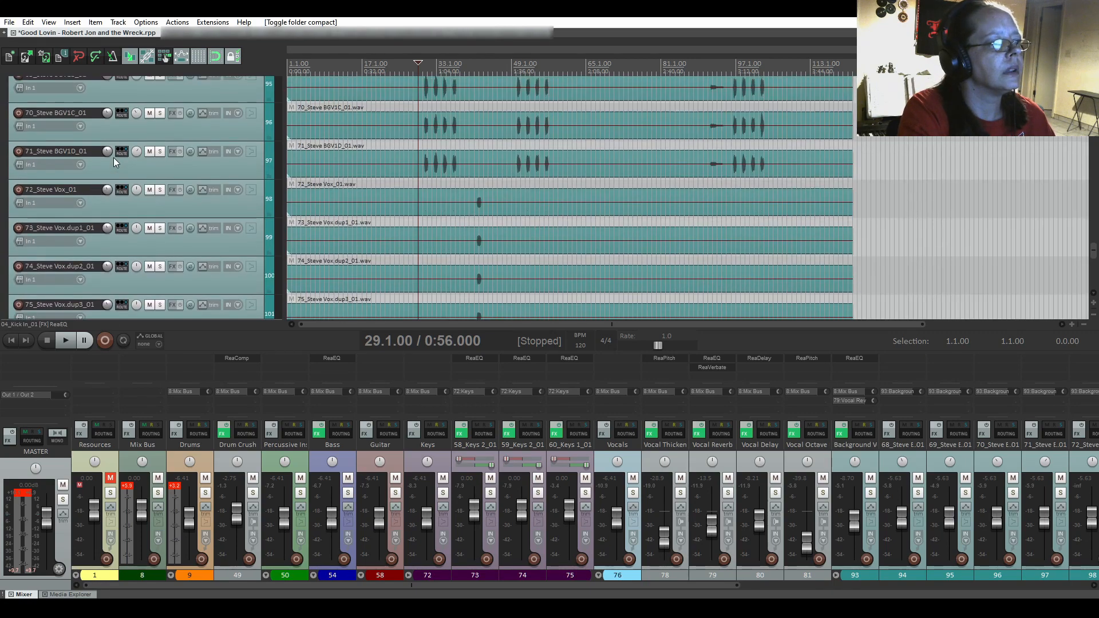
pyautogui.scroll(5, 113, 157)
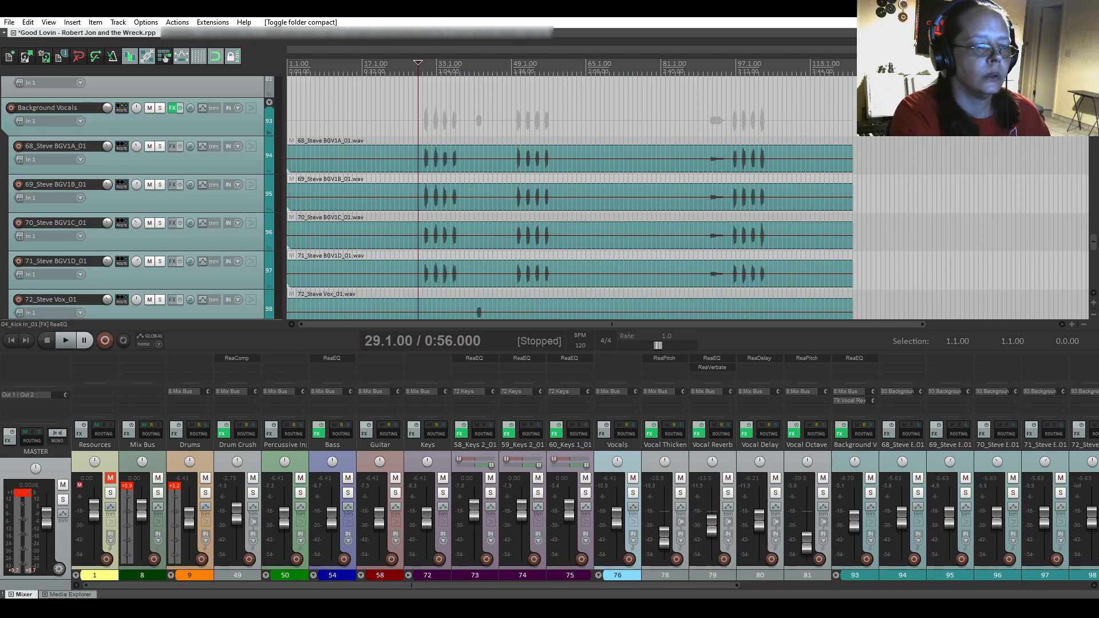
pyautogui.moveTo(665, 586); pyautogui.dragTo(1043, 586)
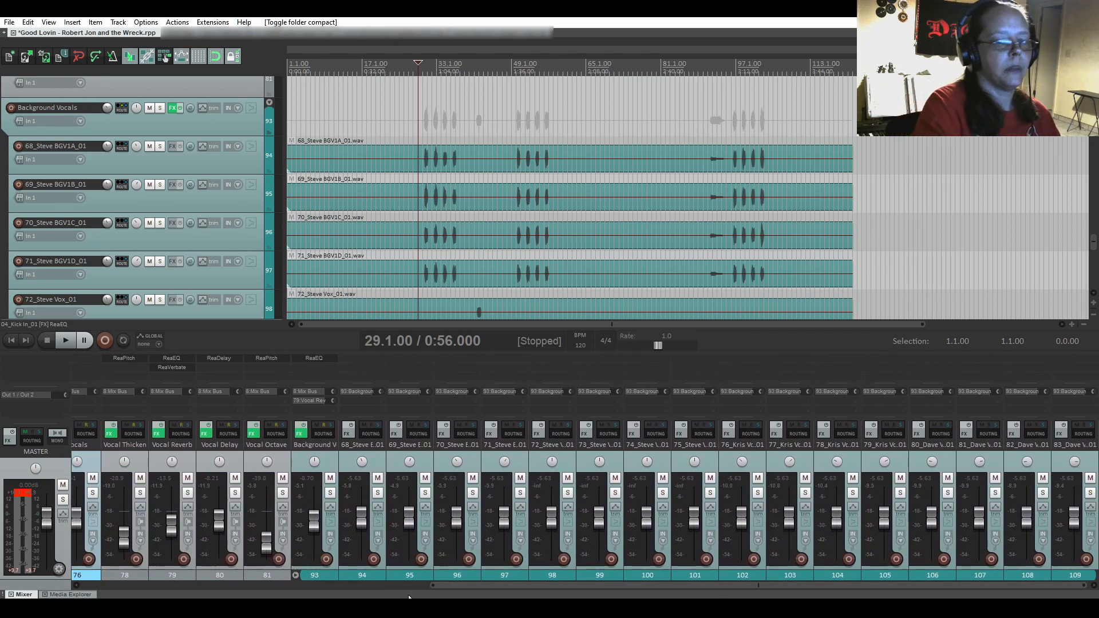
# Listen to the background vocals in the full mix from measure 29 and stop playback.
pyautogui.moveTo(224, 534)
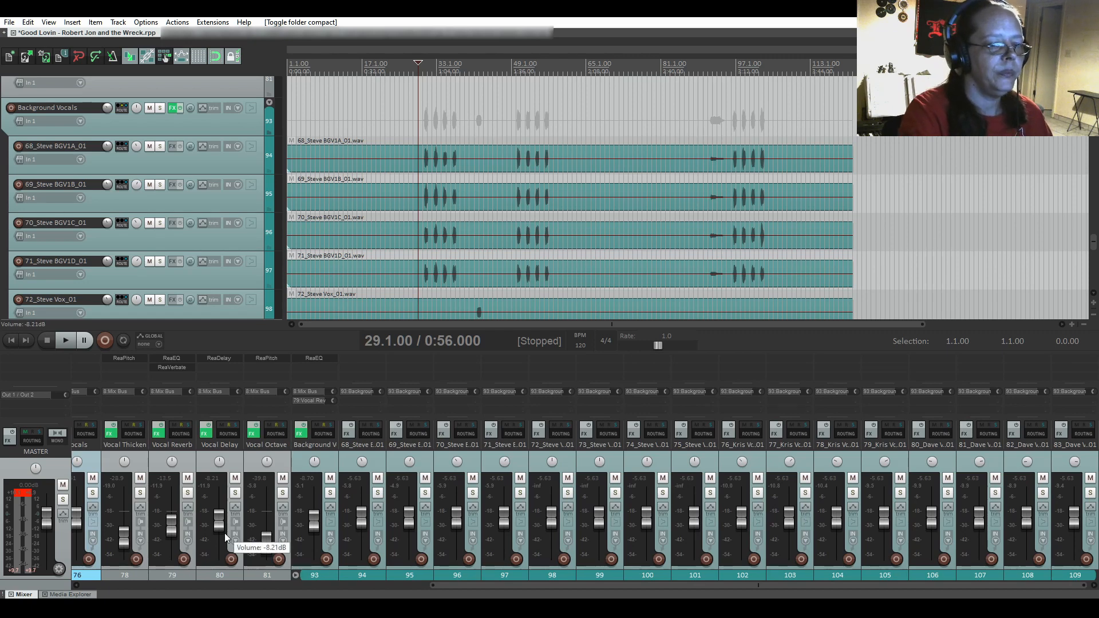
pyautogui.press('space')
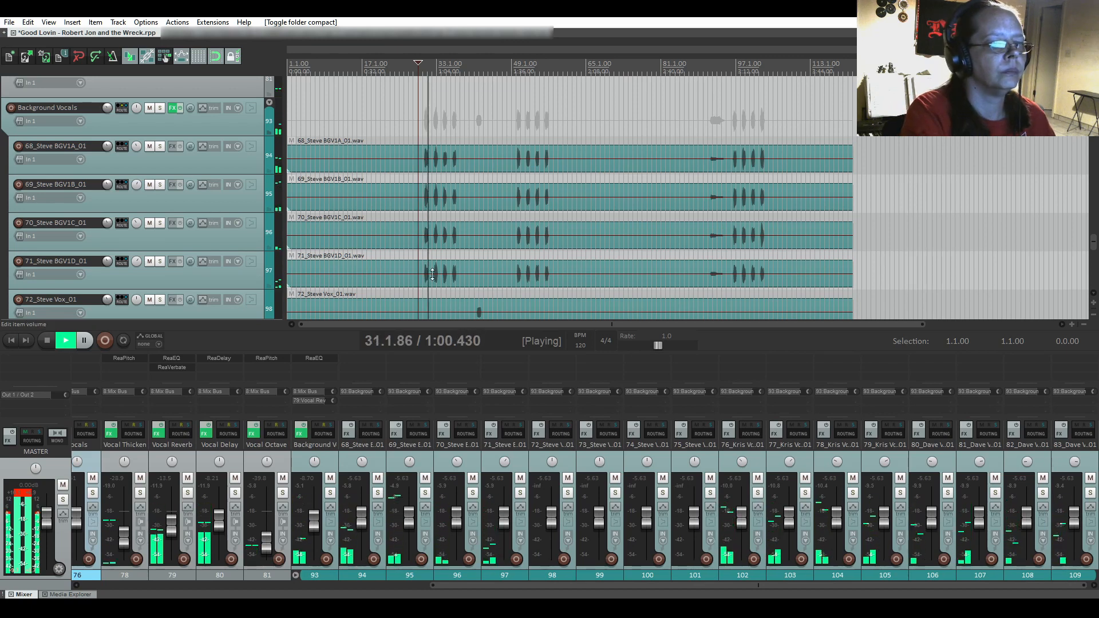
pyautogui.press('space')
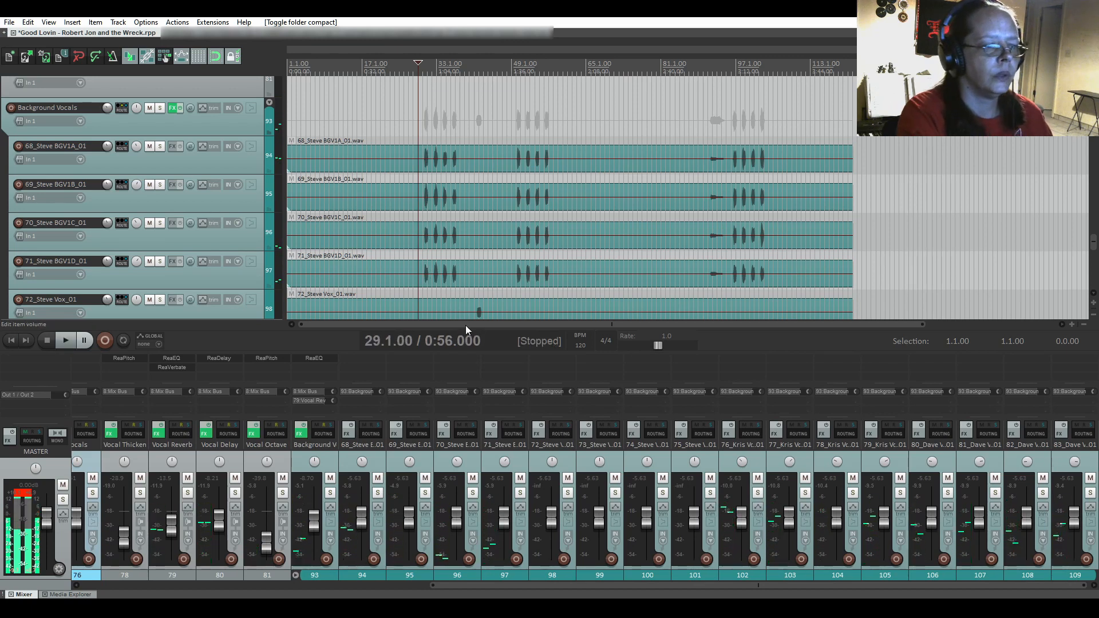
# Select background vocal tracks 102 to 109, add tracks 94 to 96, and audition the mix from measure 29.
pyautogui.click(760, 463)
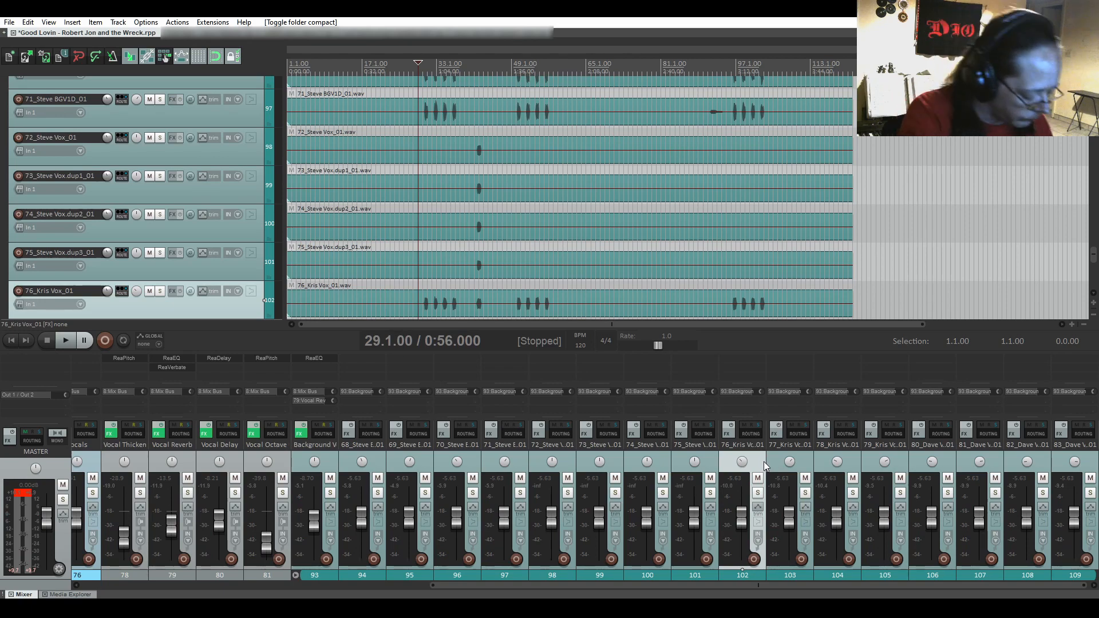
pyautogui.keyDown('shift'); pyautogui.click(1094, 467); pyautogui.keyUp('shift')
pyautogui.press('space')
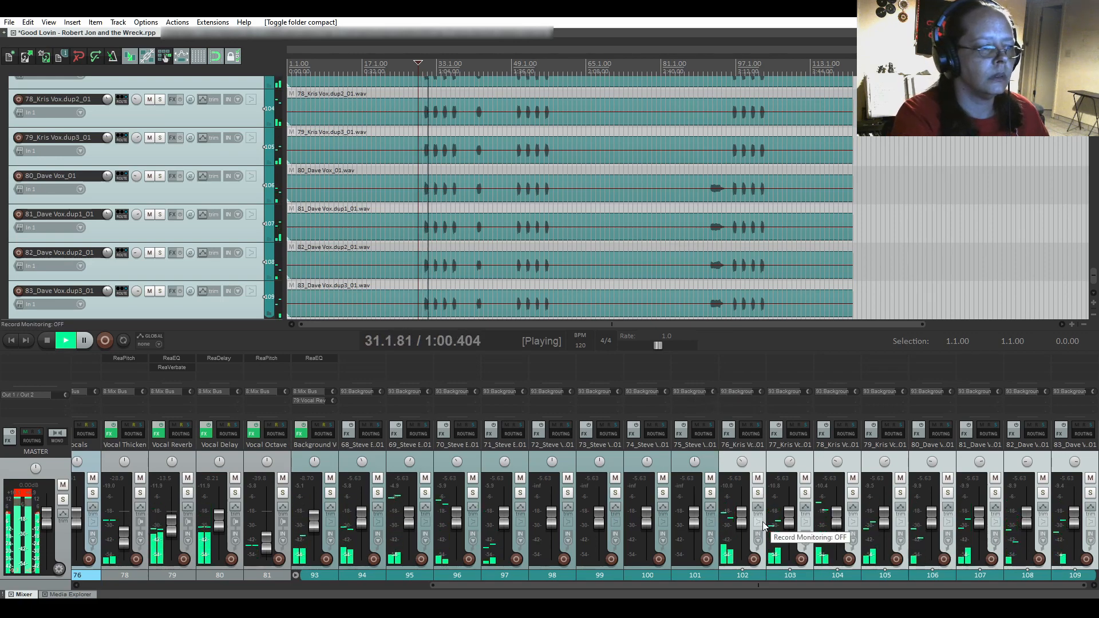
pyautogui.press('space')
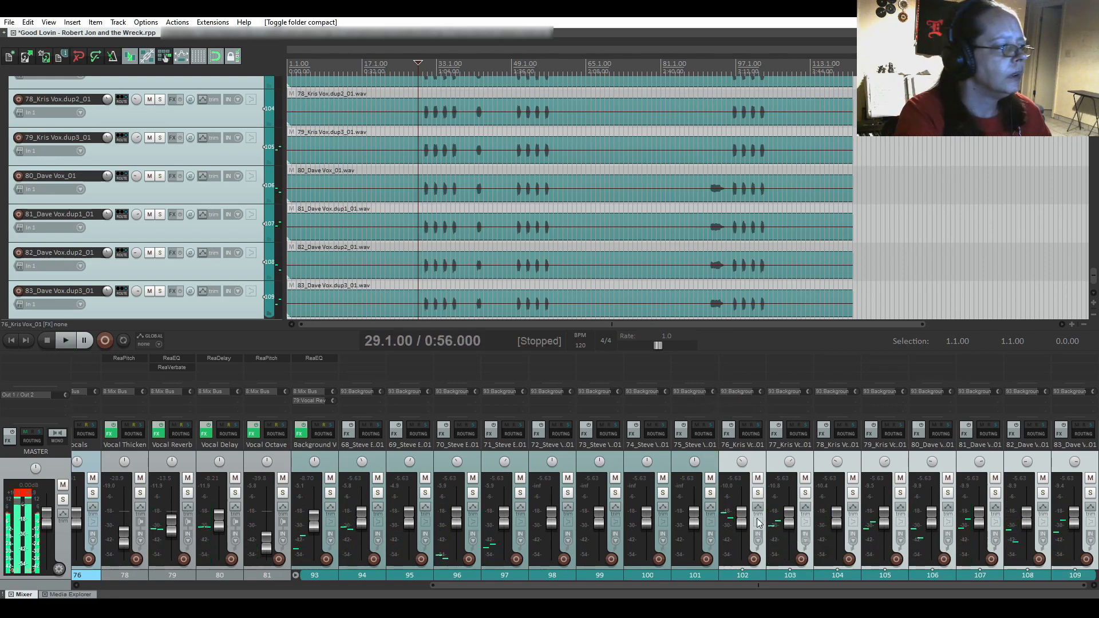
pyautogui.click(380, 465)
pyautogui.click(428, 455)
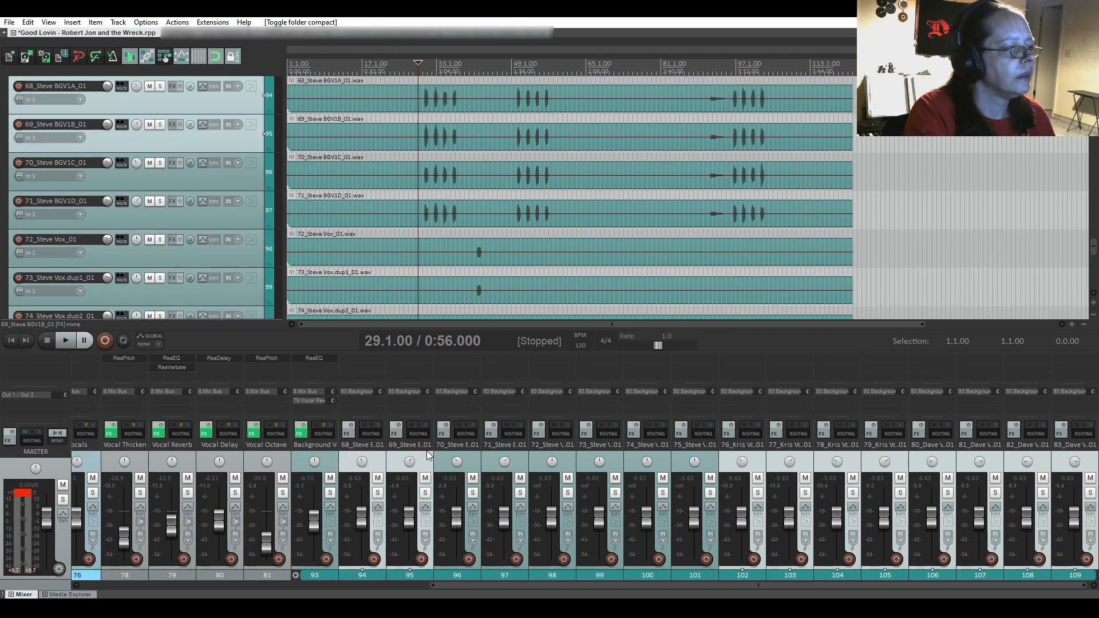
pyautogui.click(473, 462)
pyautogui.press('space')
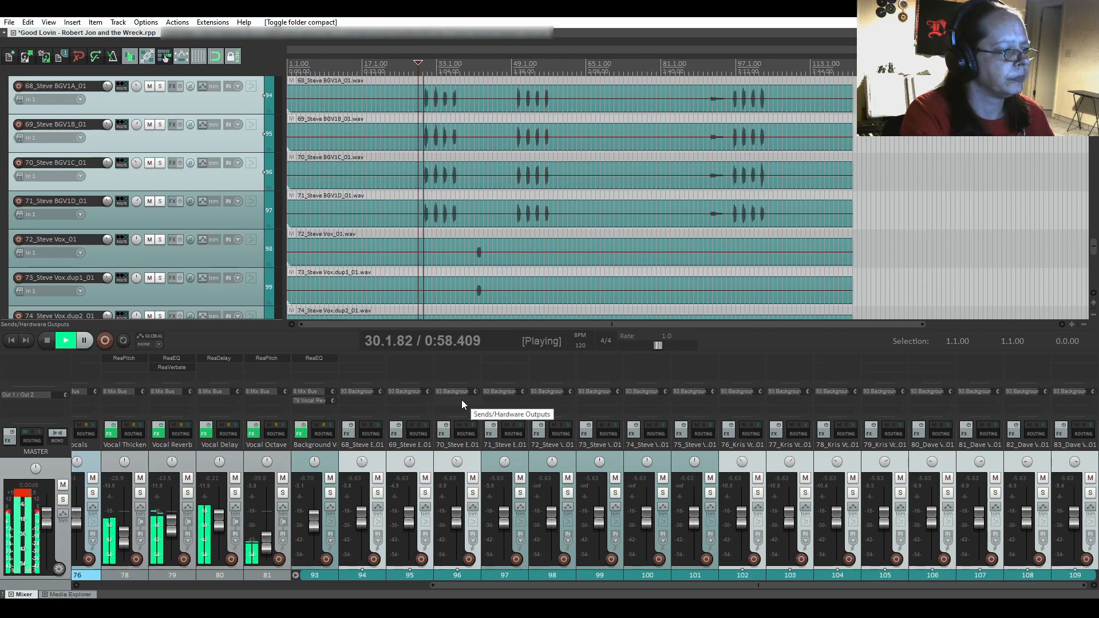
pyautogui.press('space')
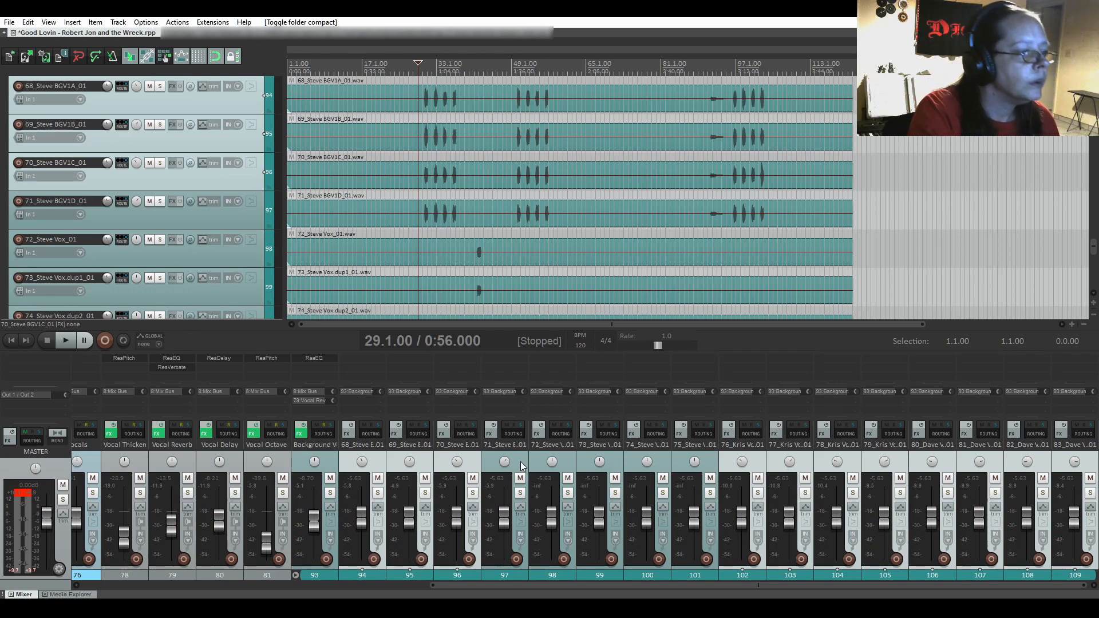
# Replace the selection with only background vocal tracks 94 to 97.
pyautogui.keyDown('ctrl'); pyautogui.click(520, 463); pyautogui.keyUp('ctrl')
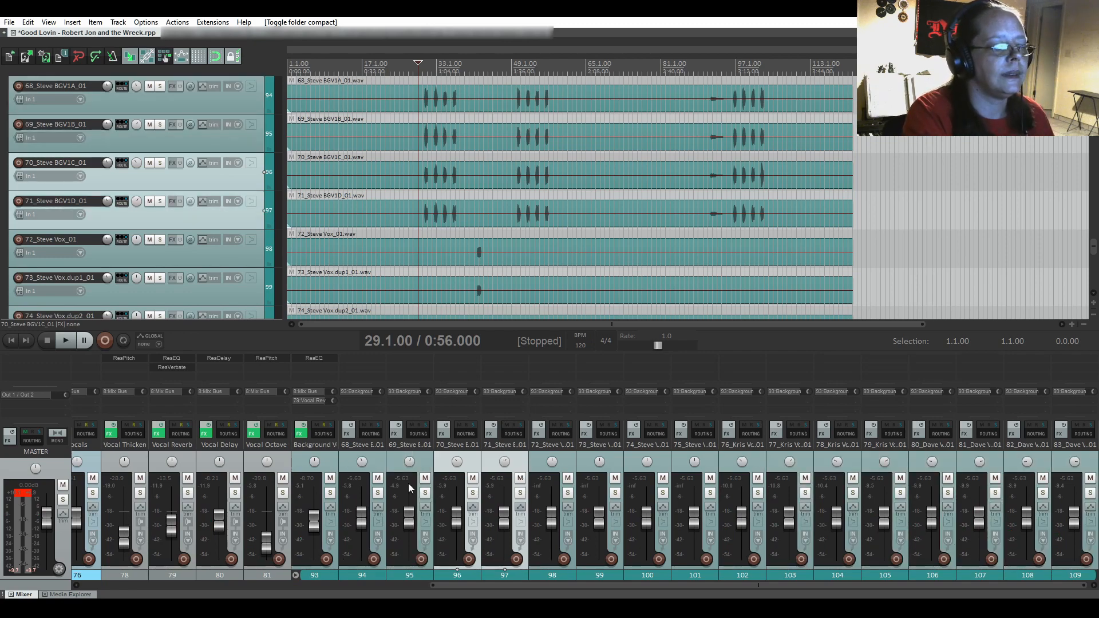
pyautogui.click(375, 458)
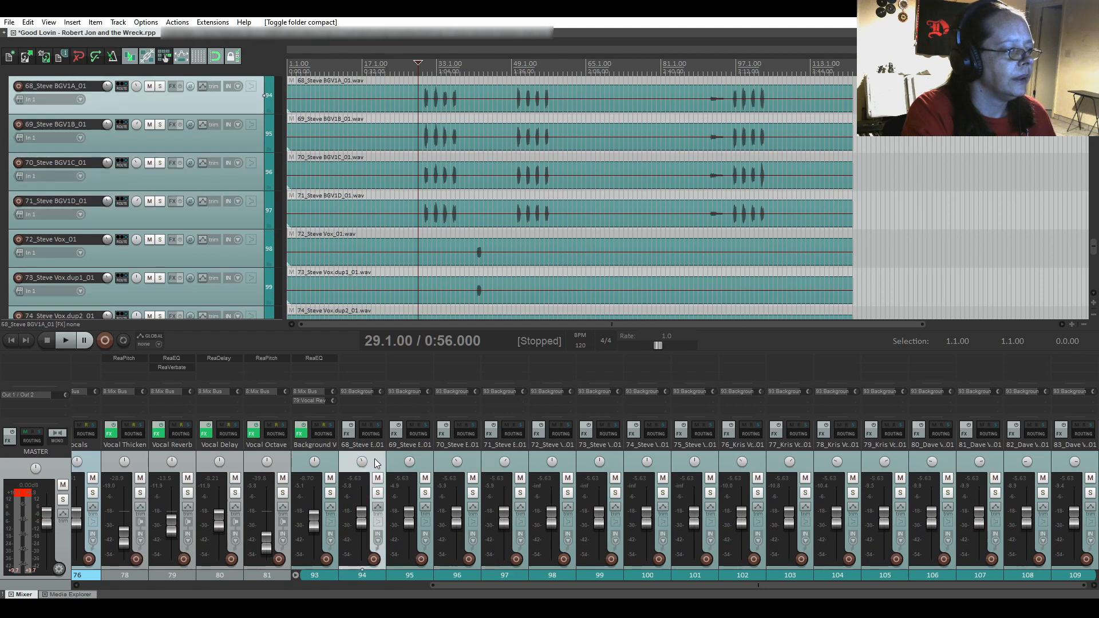
pyautogui.keyDown('shift'); pyautogui.click(521, 465); pyautogui.keyUp('shift')
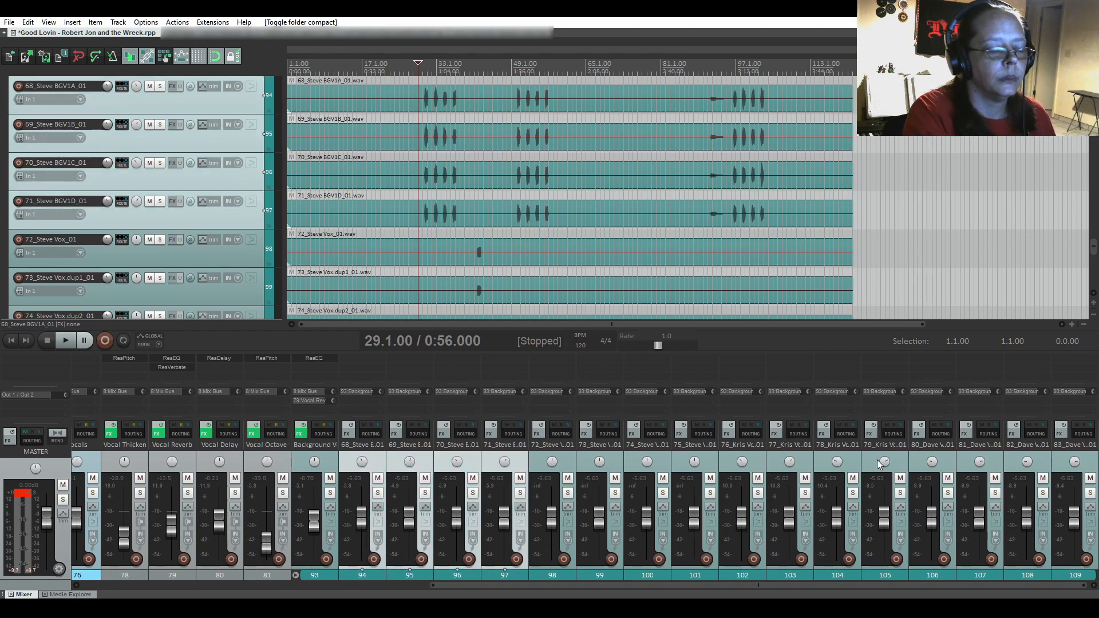
# Place the edit cursor at measure 30 and play the background vocal entry from there.
pyautogui.click(421, 161)
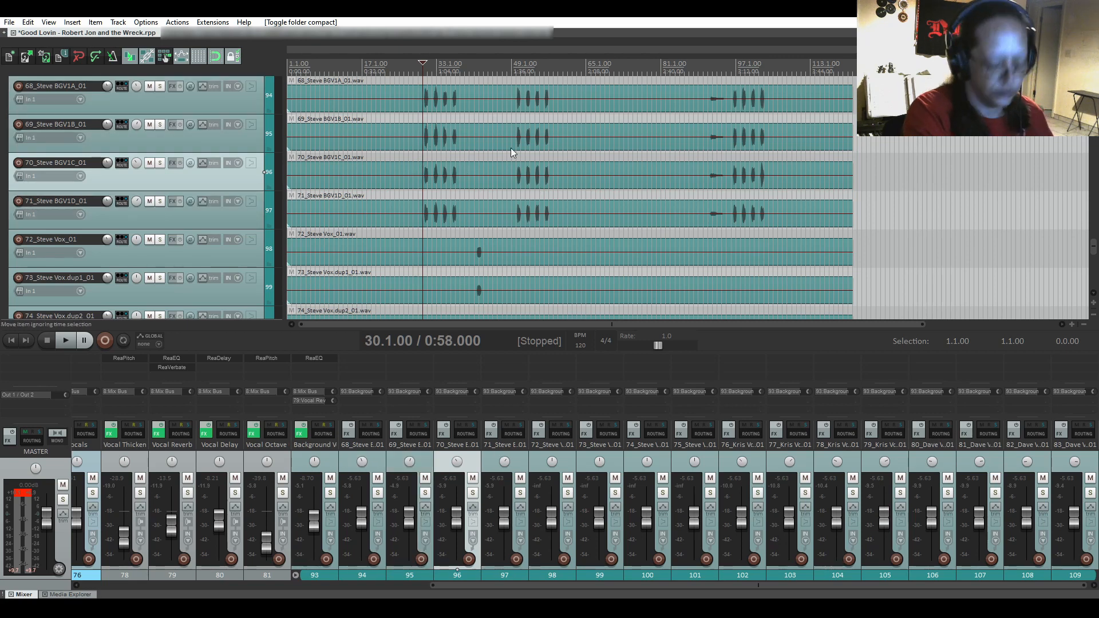
pyautogui.press('space')
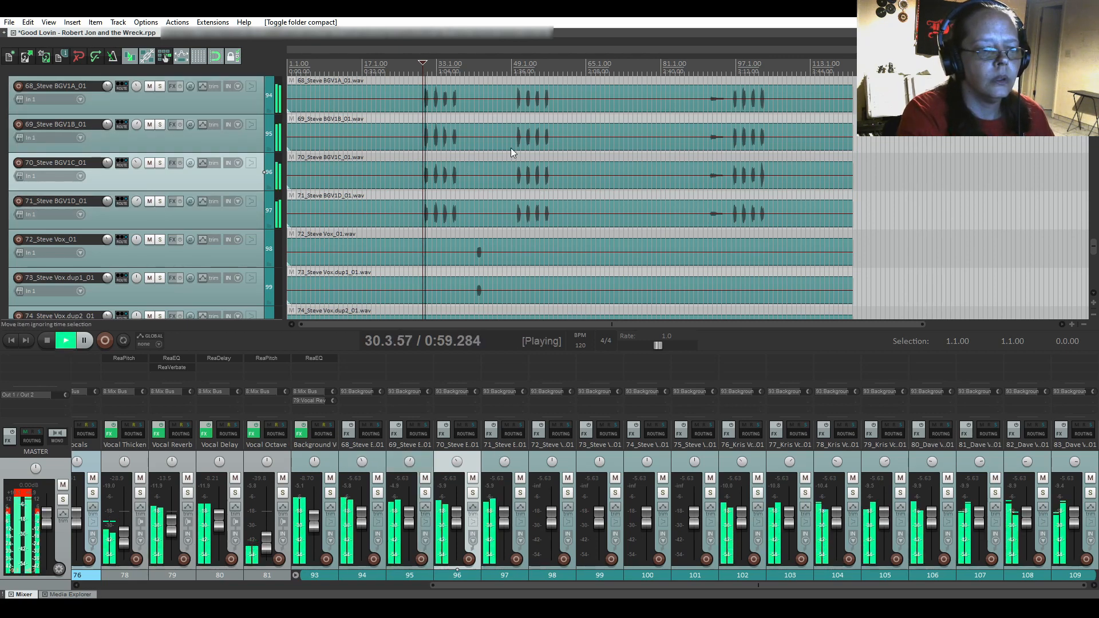
pyautogui.press('space')
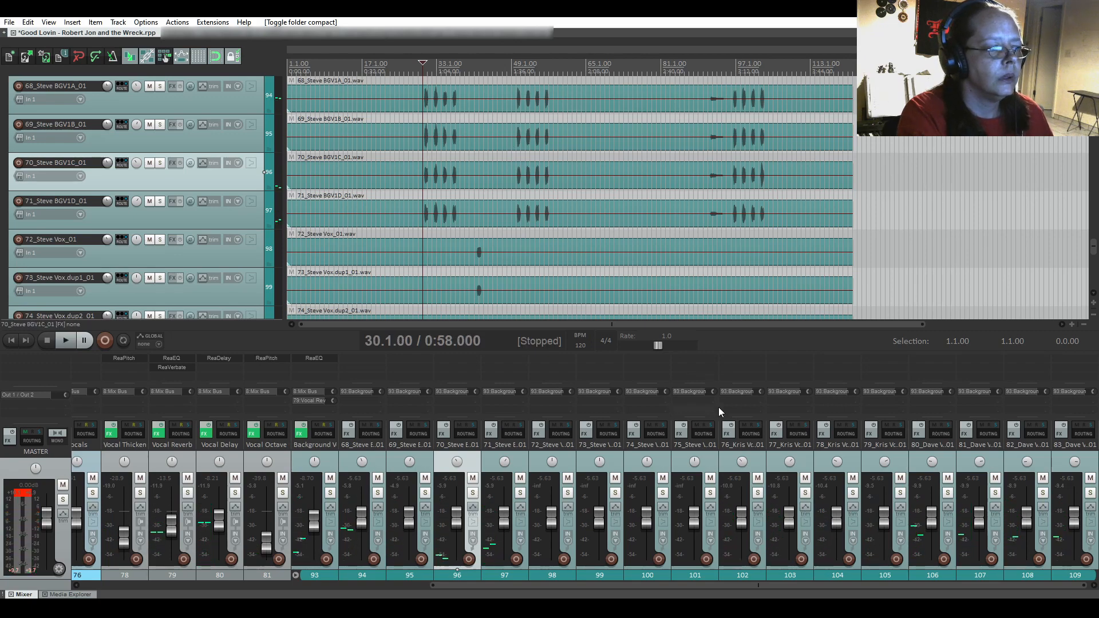
pyautogui.press('space')
pyautogui.rightClick(606, 458)
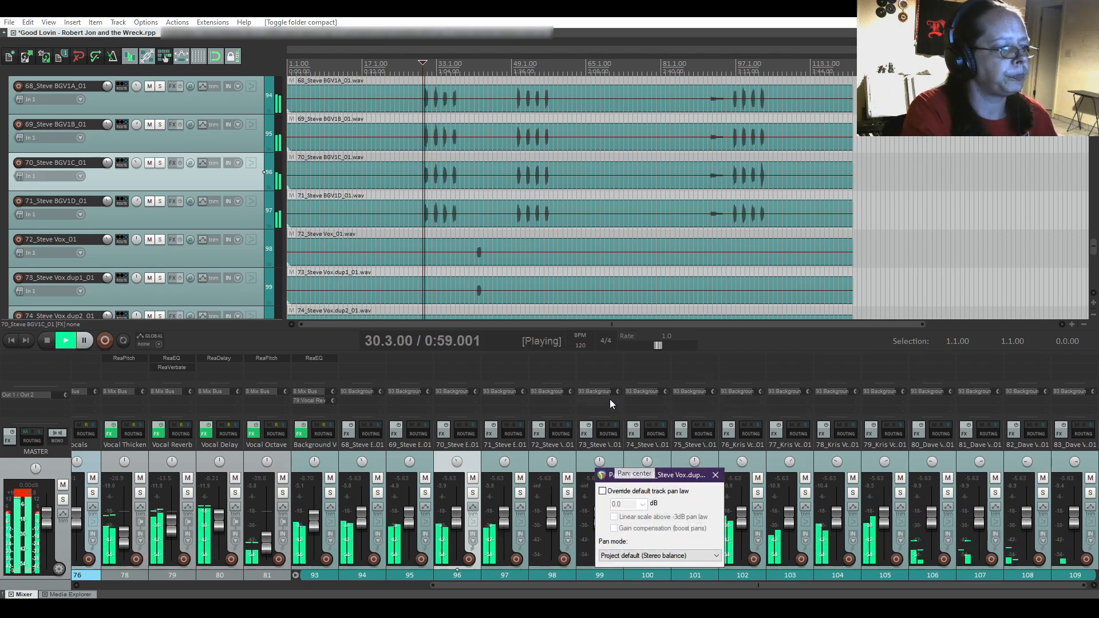
pyautogui.doubleClick(630, 364)
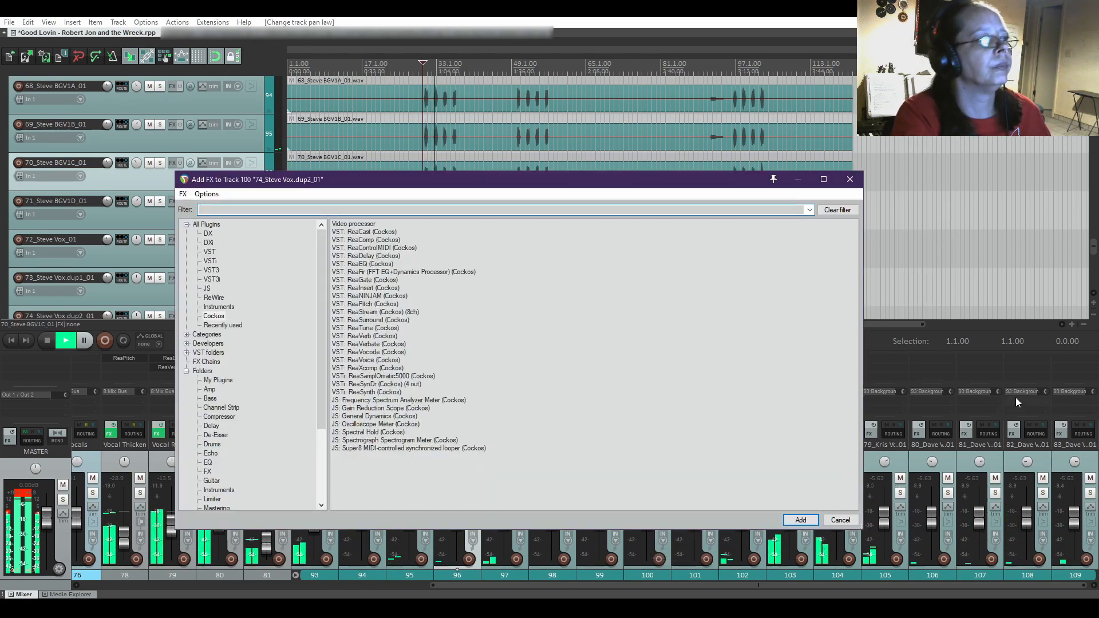
pyautogui.click(840, 520)
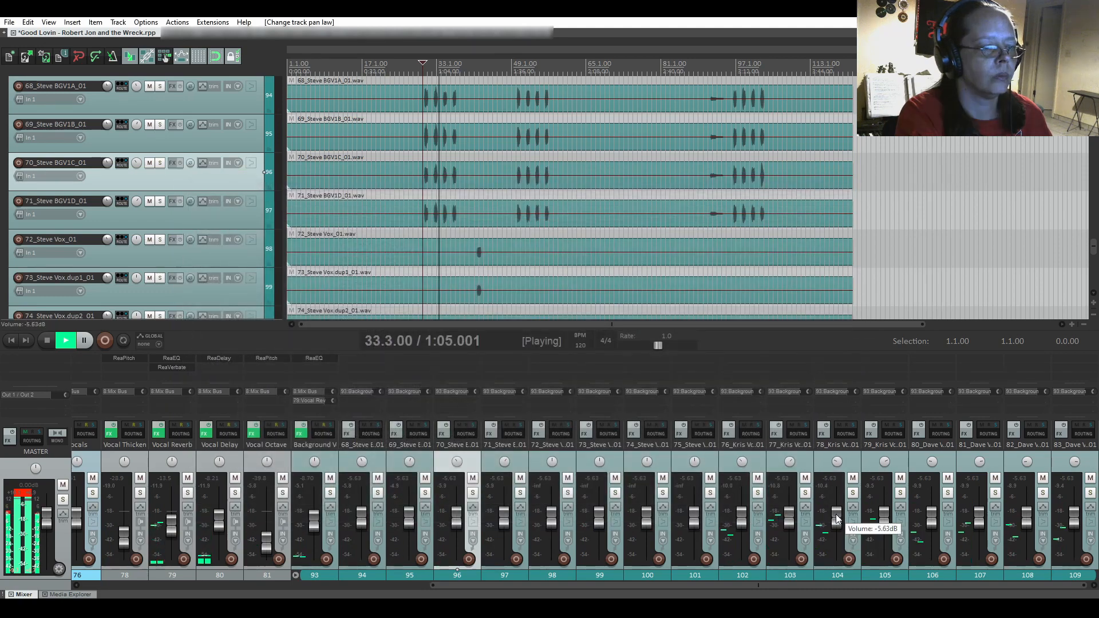
# Restart the mix from measure 30 to hear the background vocal entry again, and stop playback.
pyautogui.press('space')
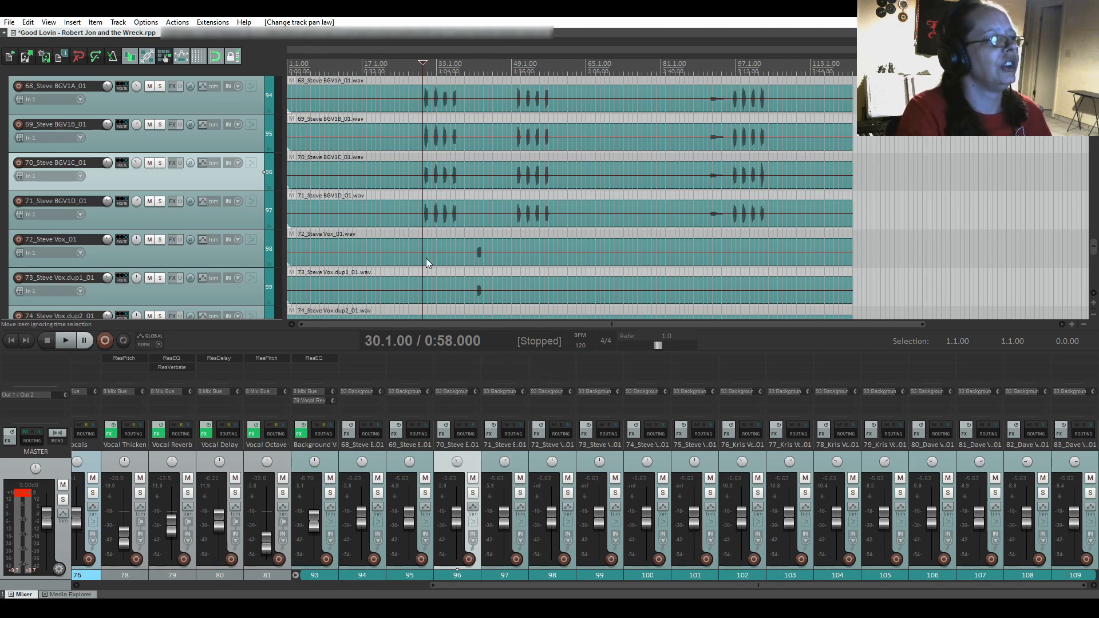
pyautogui.press('space')
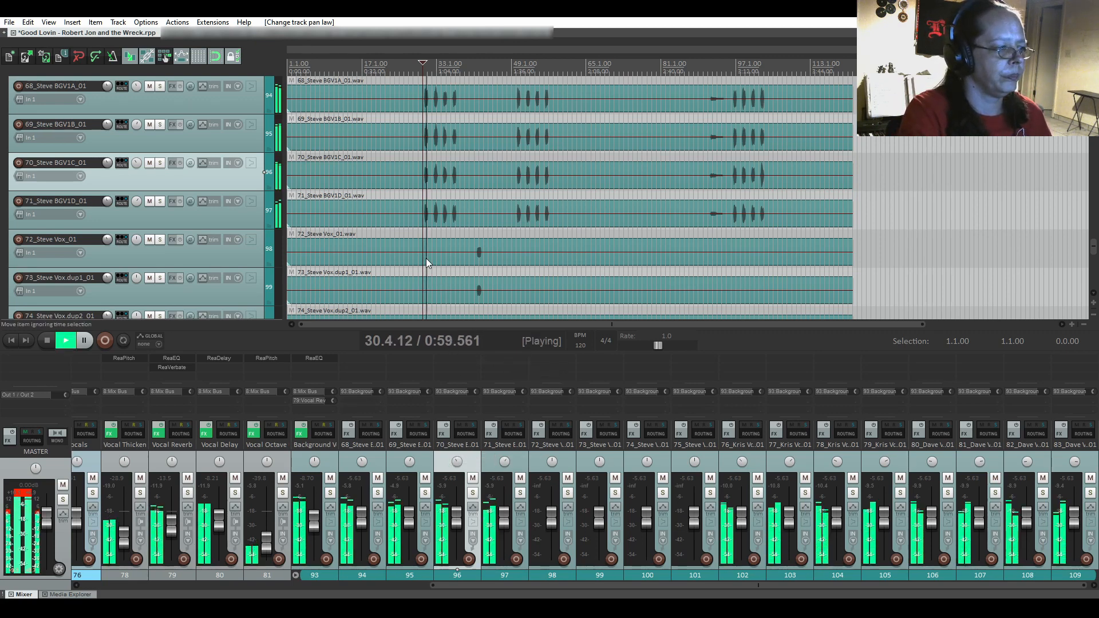
pyautogui.press('space')
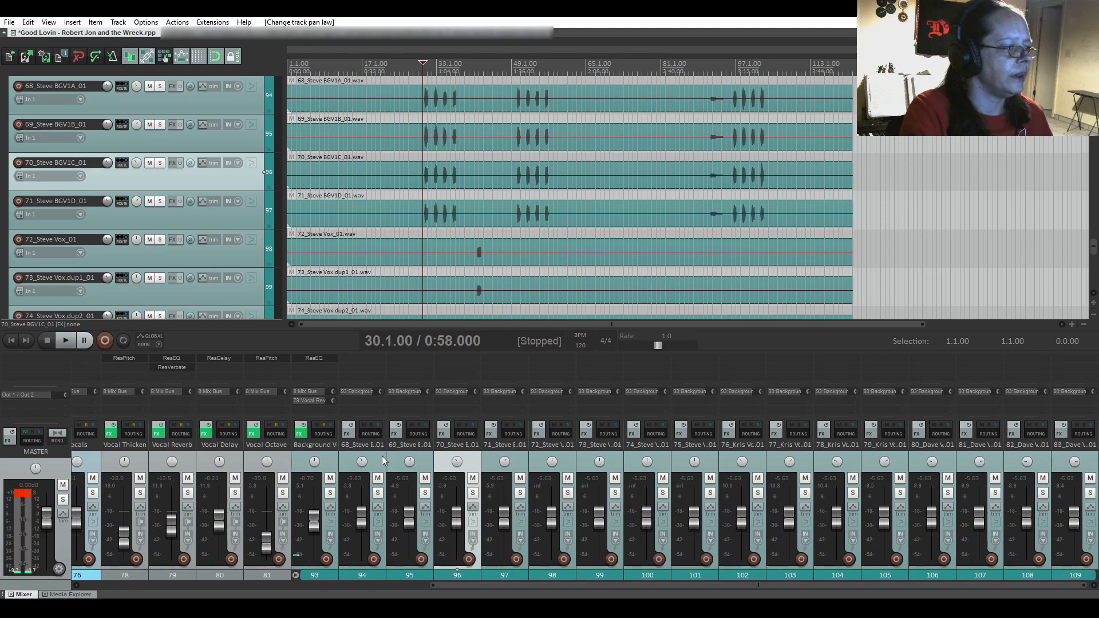
# Select background vocal tracks 94 to 97 together and briefly play the mix from measure 30.
pyautogui.click(378, 463)
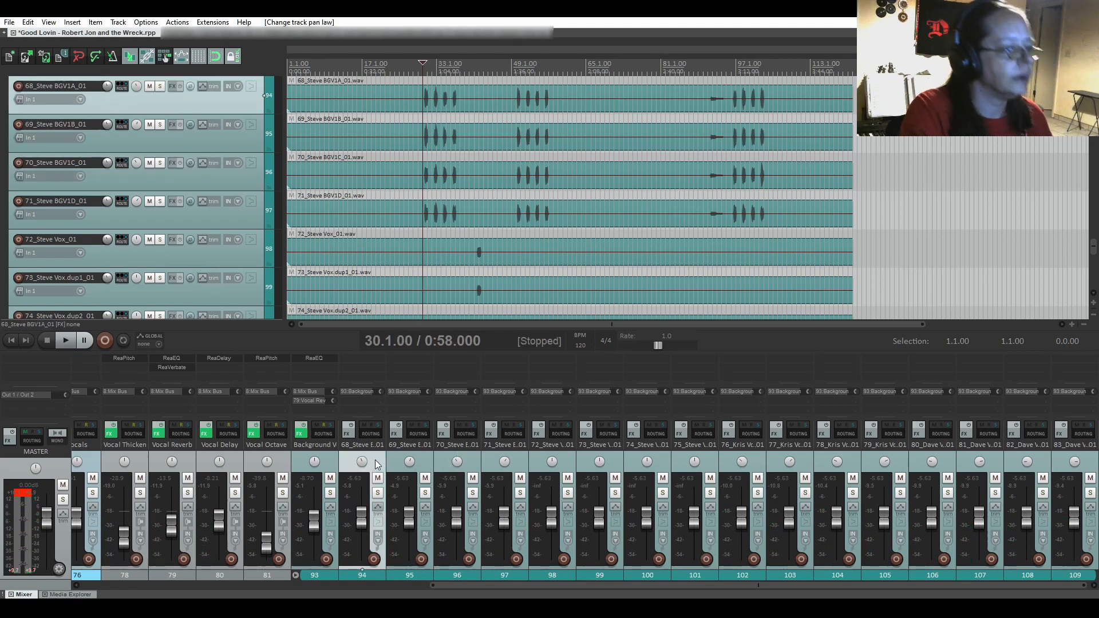
pyautogui.keyDown('shift'); pyautogui.click(526, 457); pyautogui.keyUp('shift')
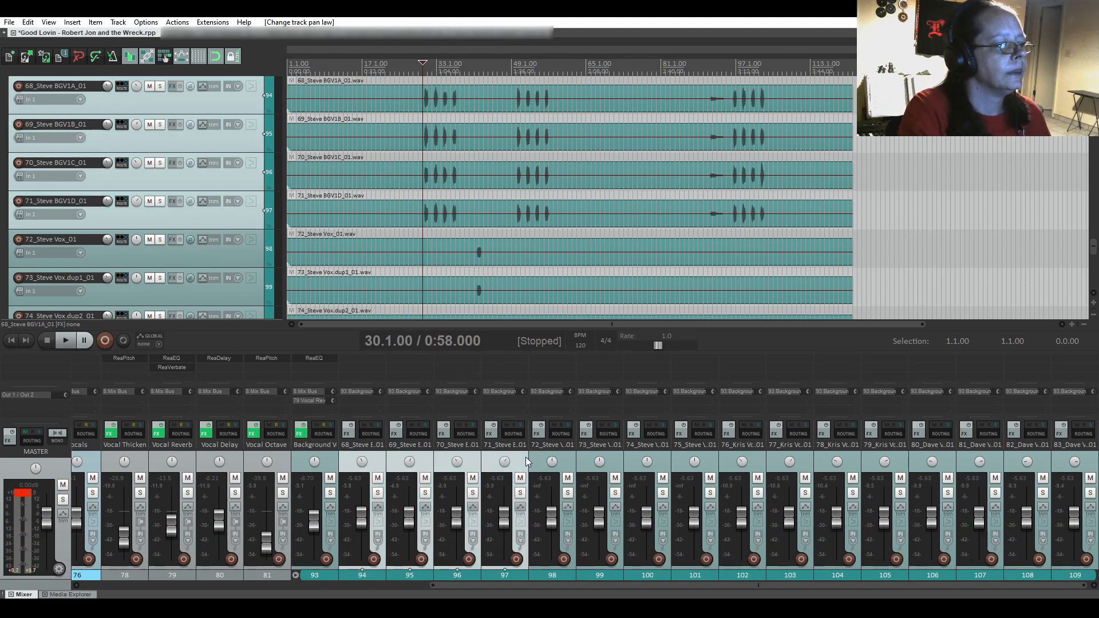
pyautogui.press('space')
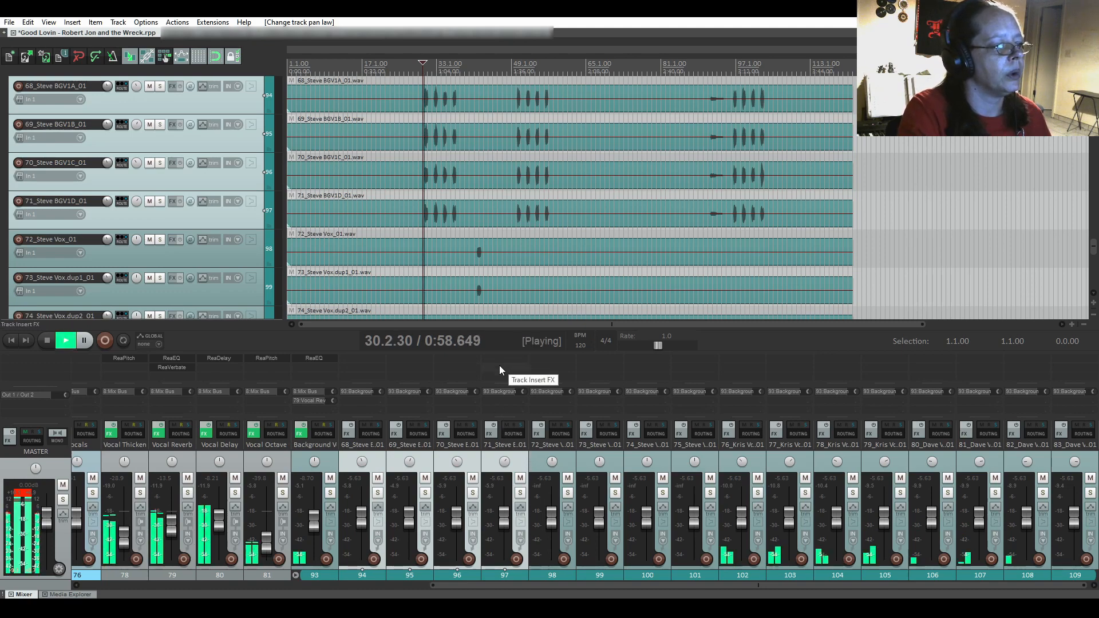
pyautogui.press('space')
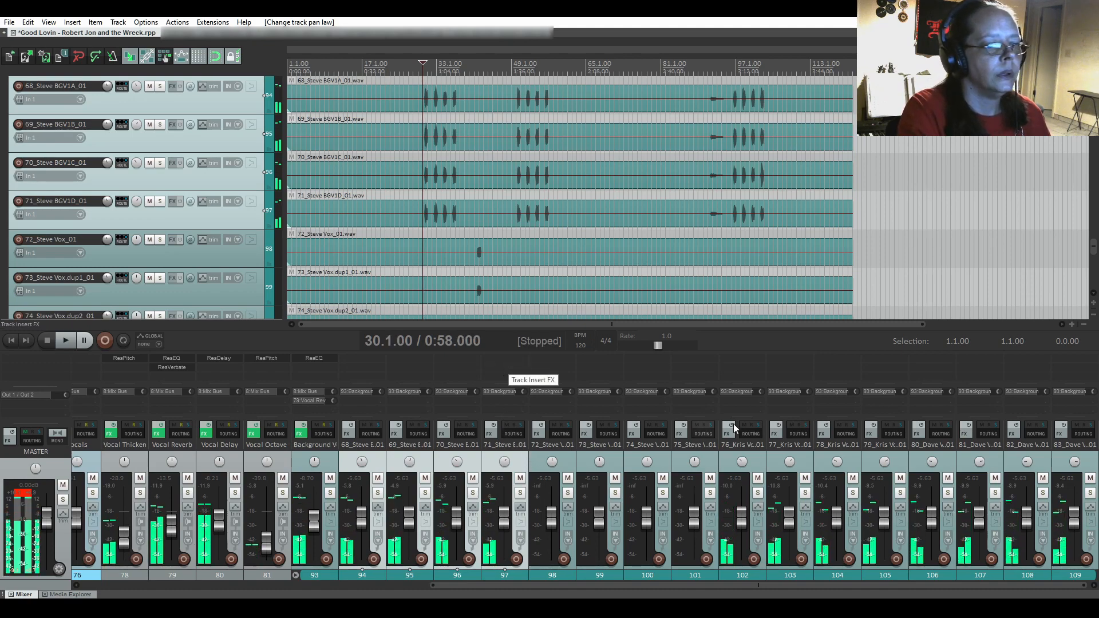
# Add background vocal tracks 102 to 109 to the selection, leaving out tracks 98 to 101.
pyautogui.click(761, 461)
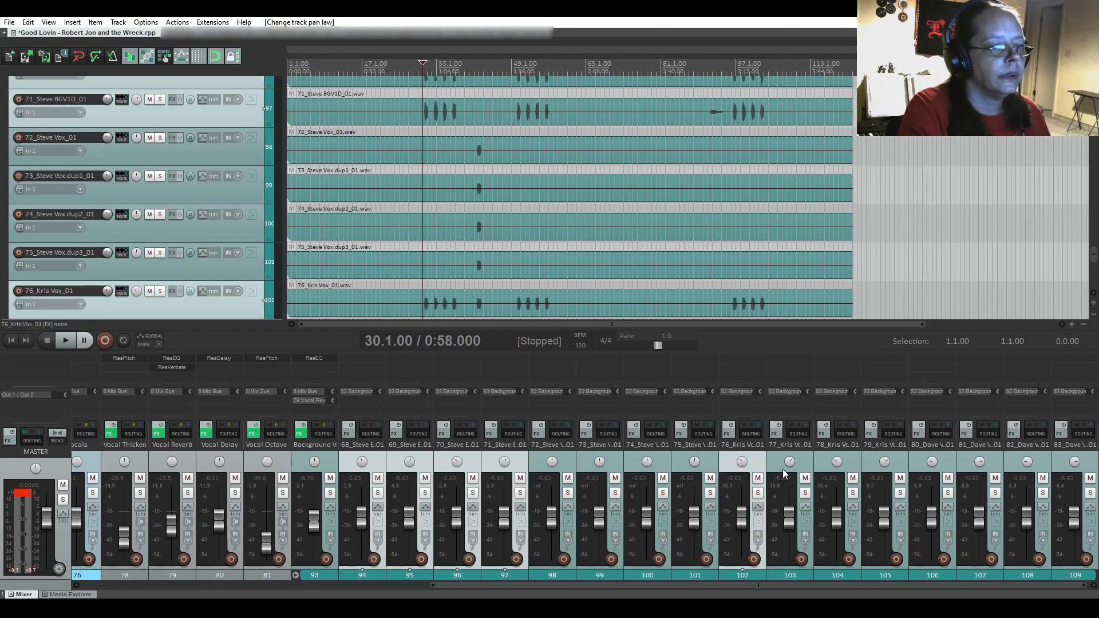
pyautogui.keyDown('ctrl'); pyautogui.click(799, 458); pyautogui.keyUp('ctrl')
pyautogui.keyDown('ctrl'); pyautogui.click(850, 460); pyautogui.keyUp('ctrl')
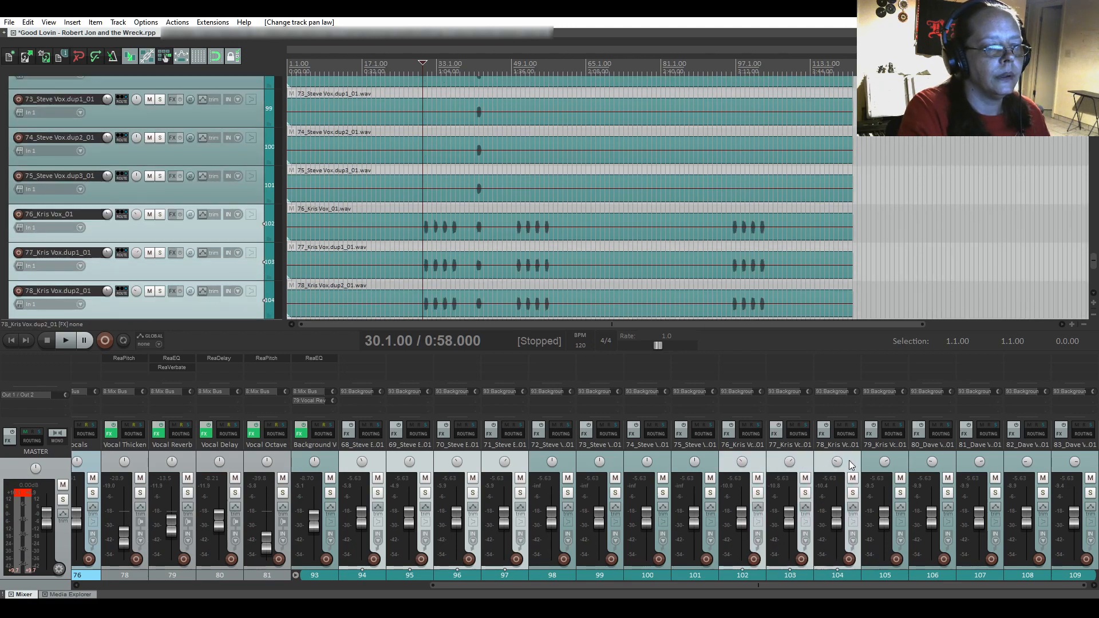
pyautogui.keyDown('ctrl'); pyautogui.click(901, 458); pyautogui.keyUp('ctrl')
pyautogui.keyDown('ctrl'); pyautogui.click(950, 453); pyautogui.keyUp('ctrl')
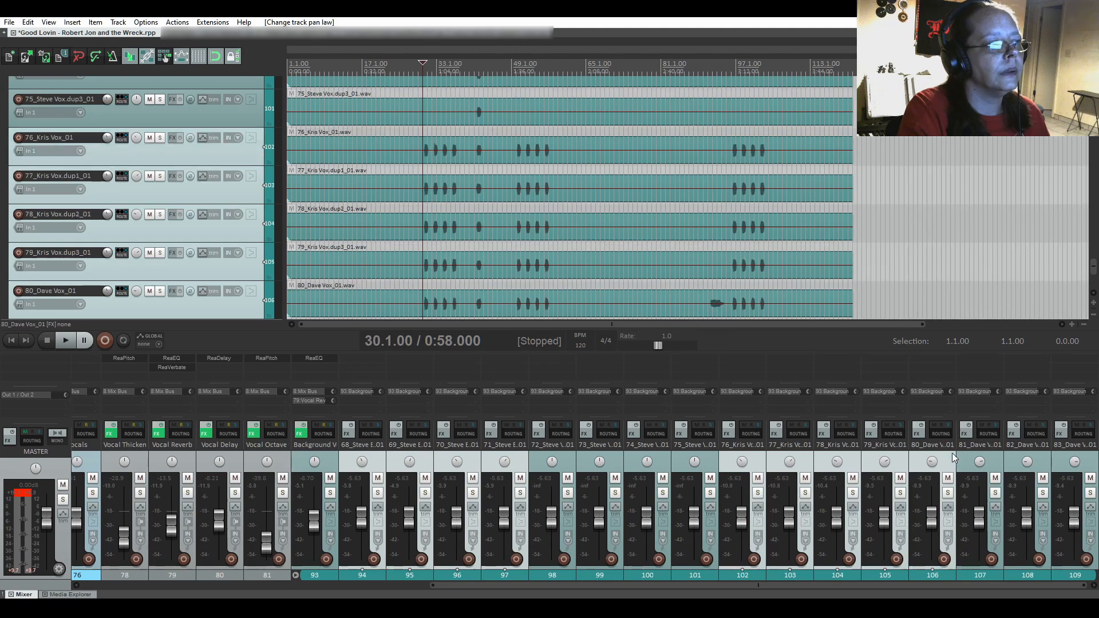
pyautogui.keyDown('ctrl'); pyautogui.click(993, 464); pyautogui.keyUp('ctrl')
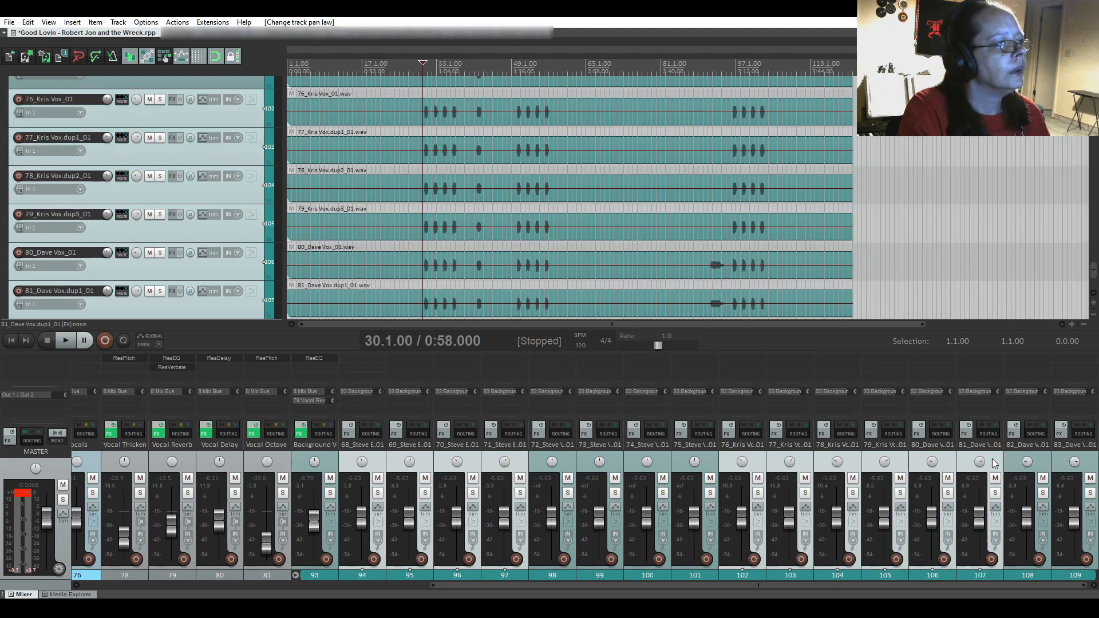
pyautogui.keyDown('ctrl'); pyautogui.click(1042, 459); pyautogui.keyUp('ctrl')
pyautogui.keyDown('ctrl'); pyautogui.click(1091, 462); pyautogui.keyUp('ctrl')
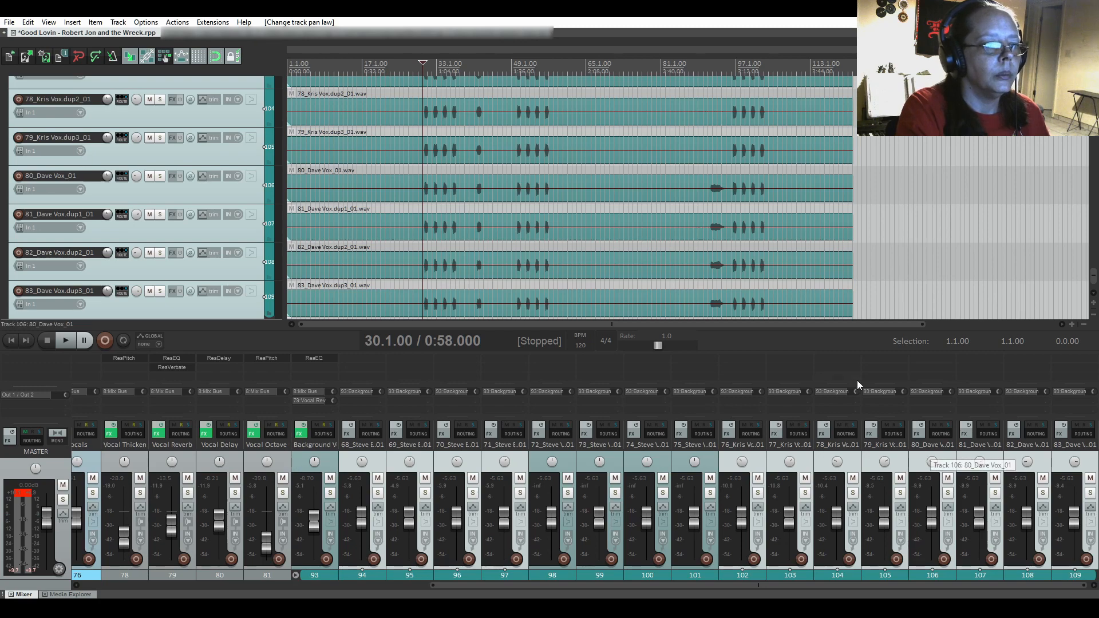
# Set the selected background vocal tracks' volume to -6.20 dB during playback, and replay the passage from measure 30.
pyautogui.press('space')
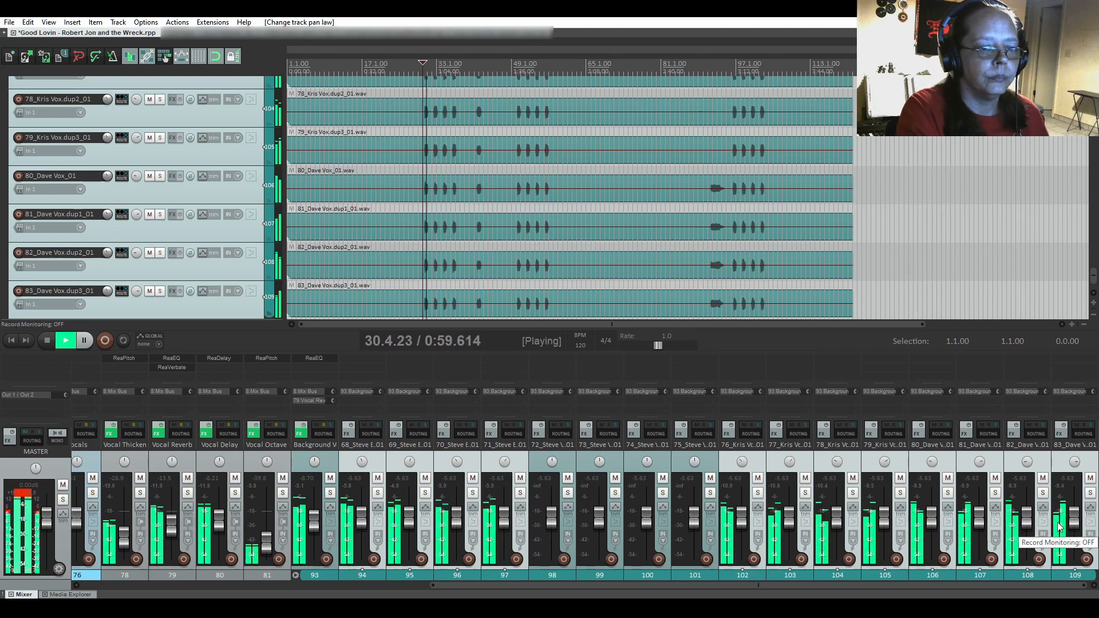
pyautogui.moveTo(1076, 521); pyautogui.dragTo(1073, 522)
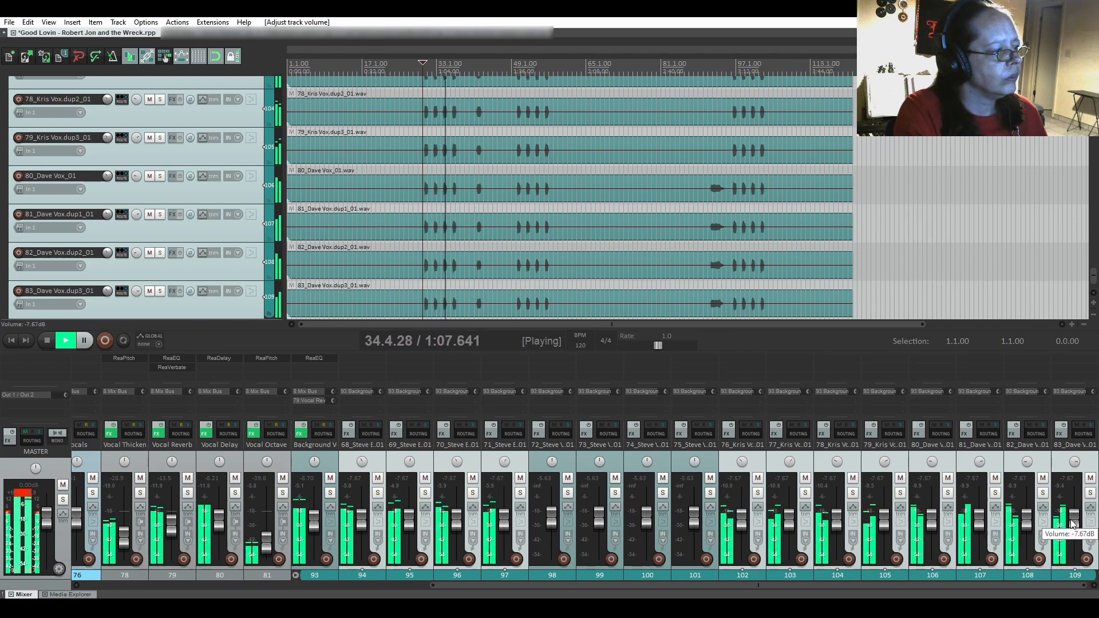
pyautogui.moveTo(1073, 523); pyautogui.dragTo(1073, 521)
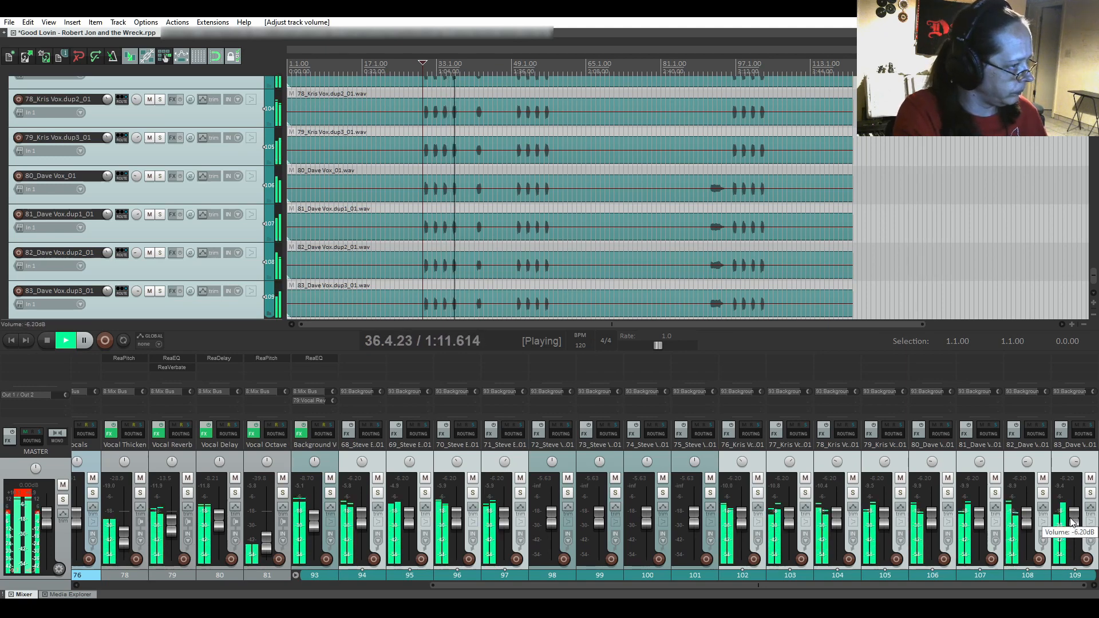
pyautogui.press('space')
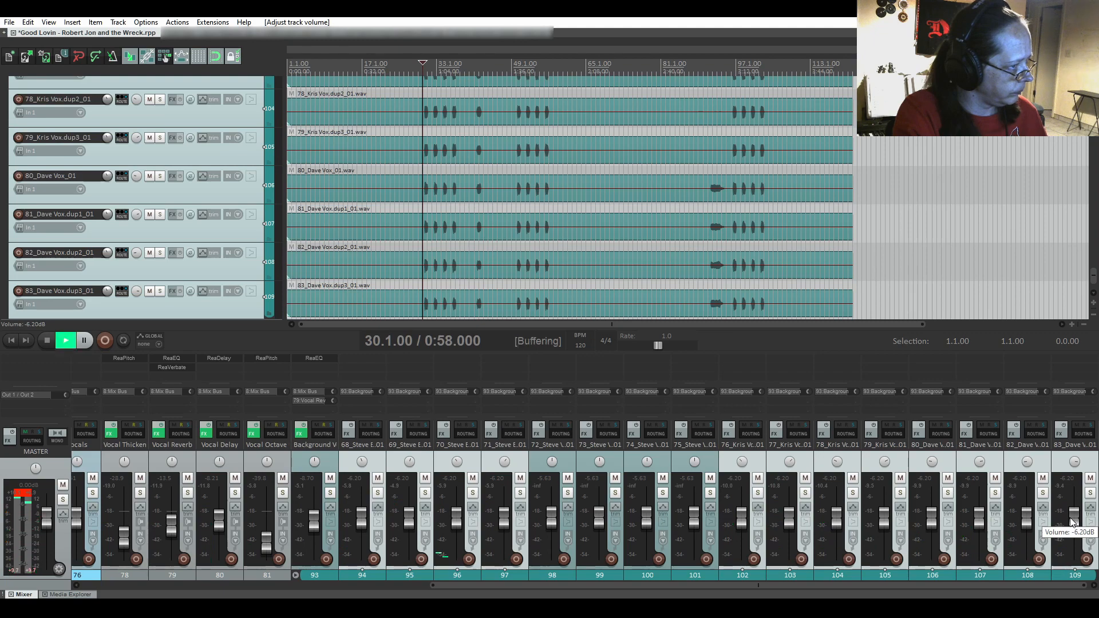
pyautogui.press('space')
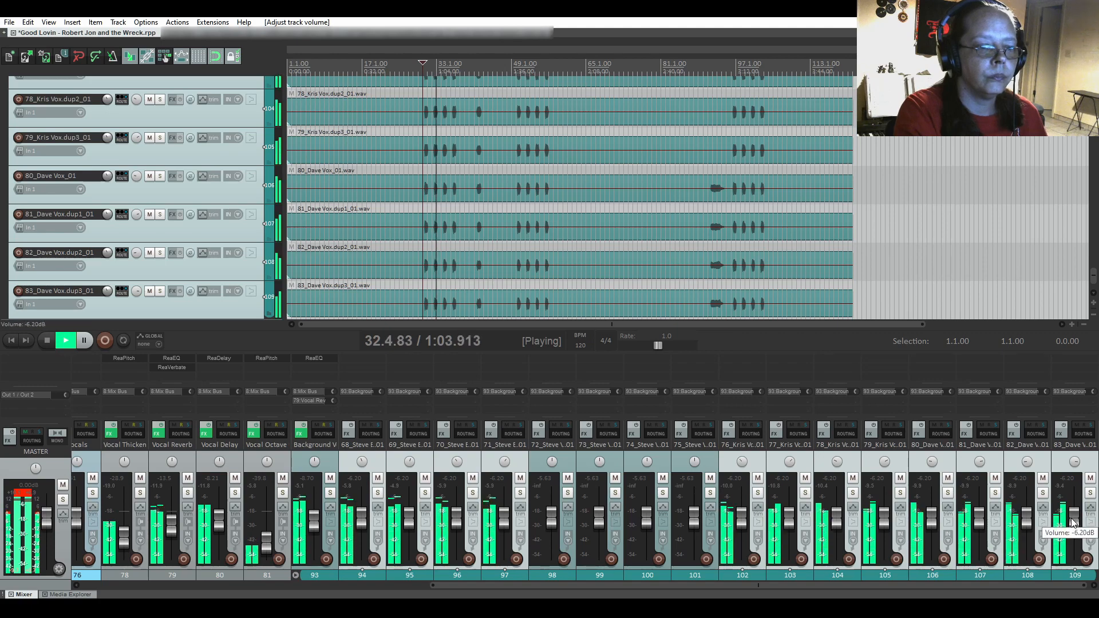
pyautogui.scroll(1, 1072, 522)
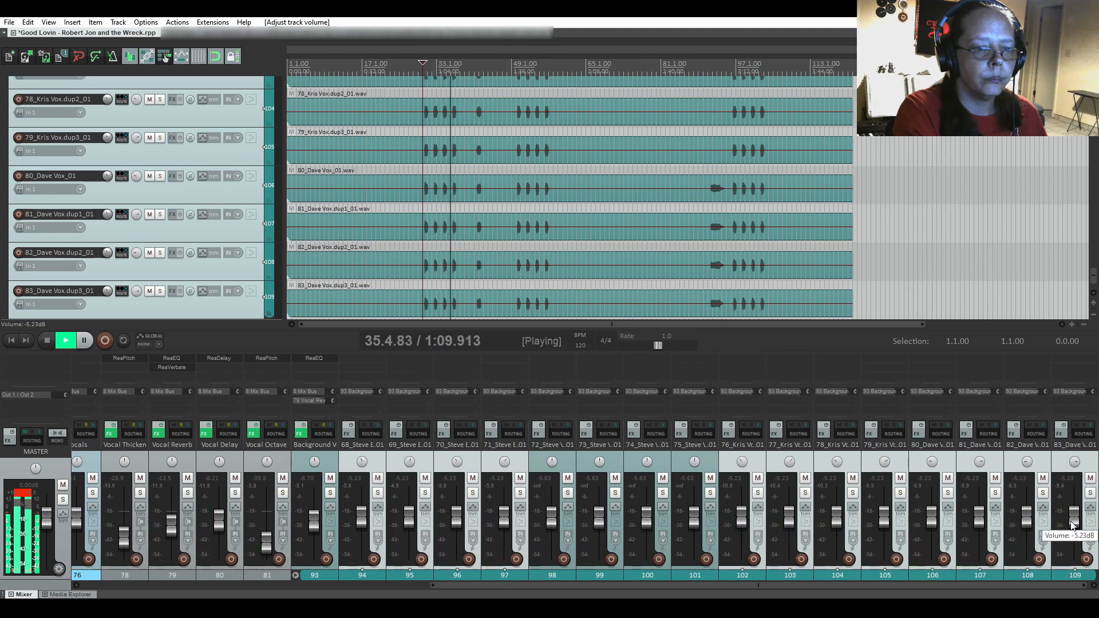
pyautogui.scroll(-2, 1072, 525)
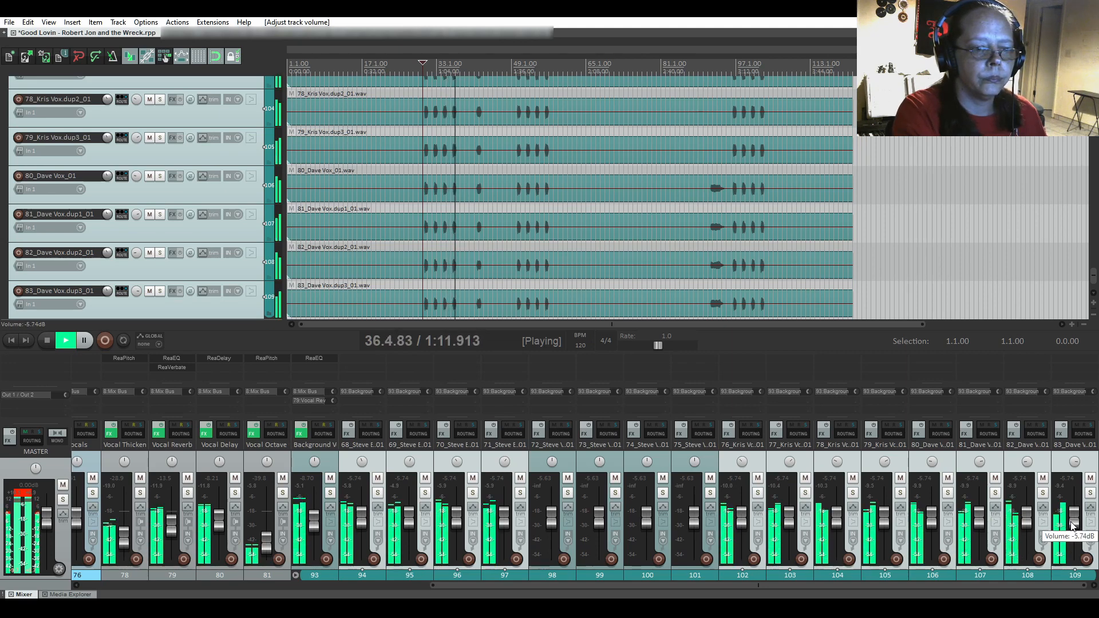
pyautogui.scroll(1, 1072, 526)
# Set the selected background vocal tracks' volume to -5.00 dB through track 109's routing settings, auditioning the passage from measure 30.
pyautogui.rightClick(1072, 525)
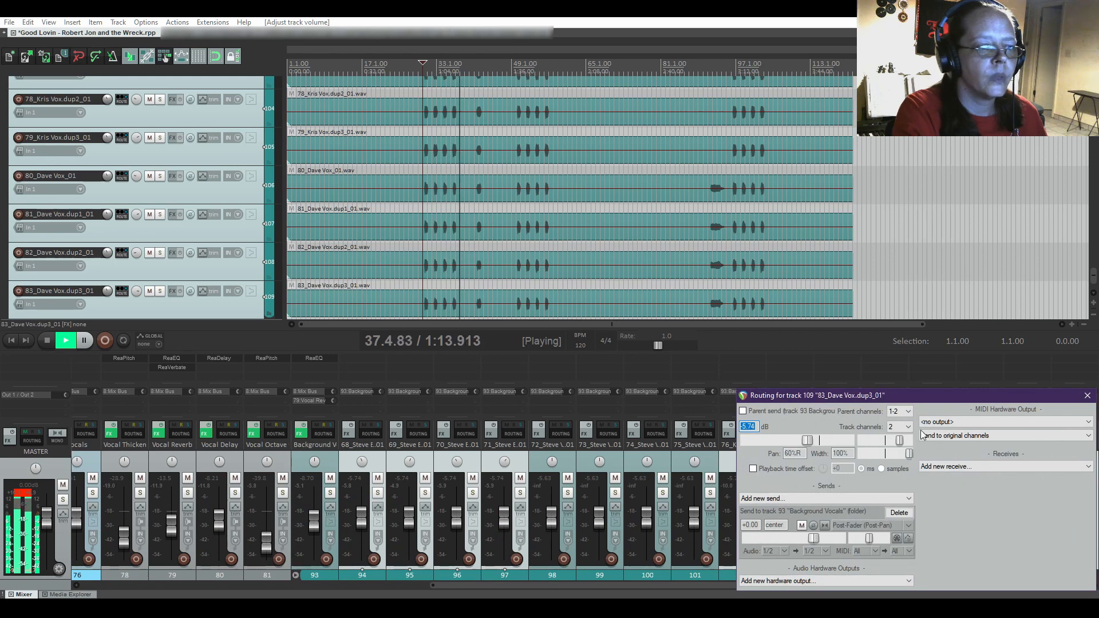
pyautogui.press('space')
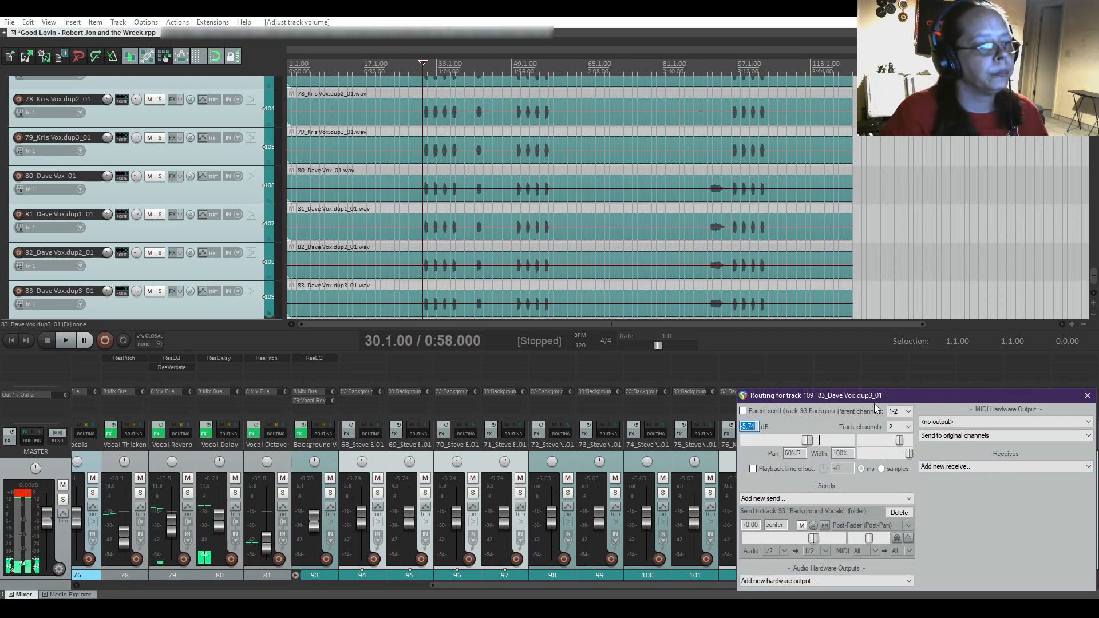
pyautogui.press('space')
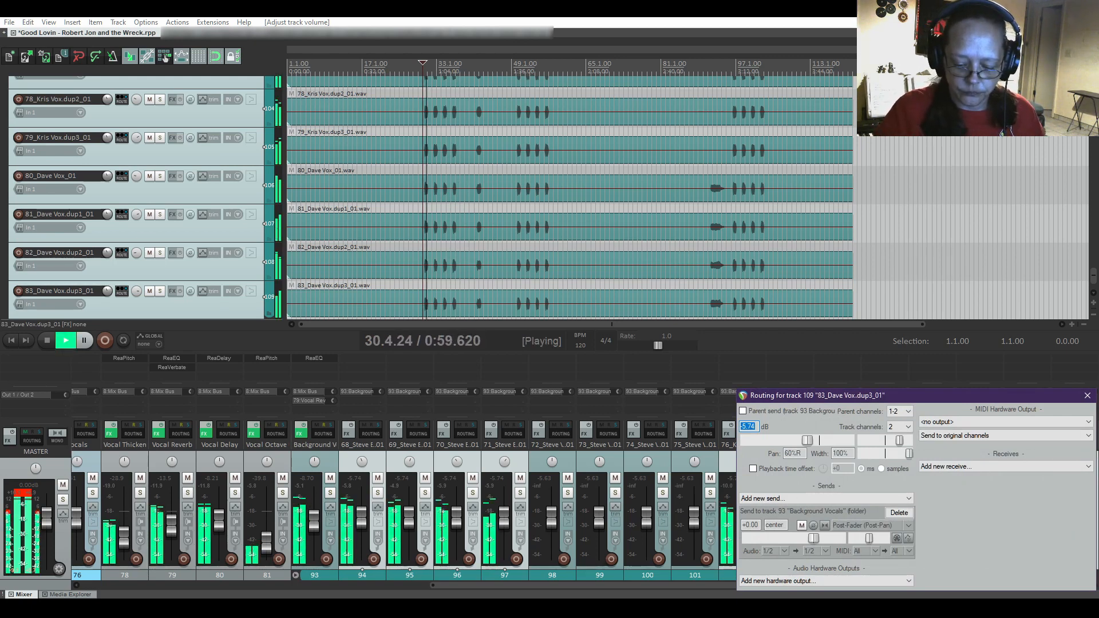
pyautogui.write('-5')
pyautogui.press('Return')
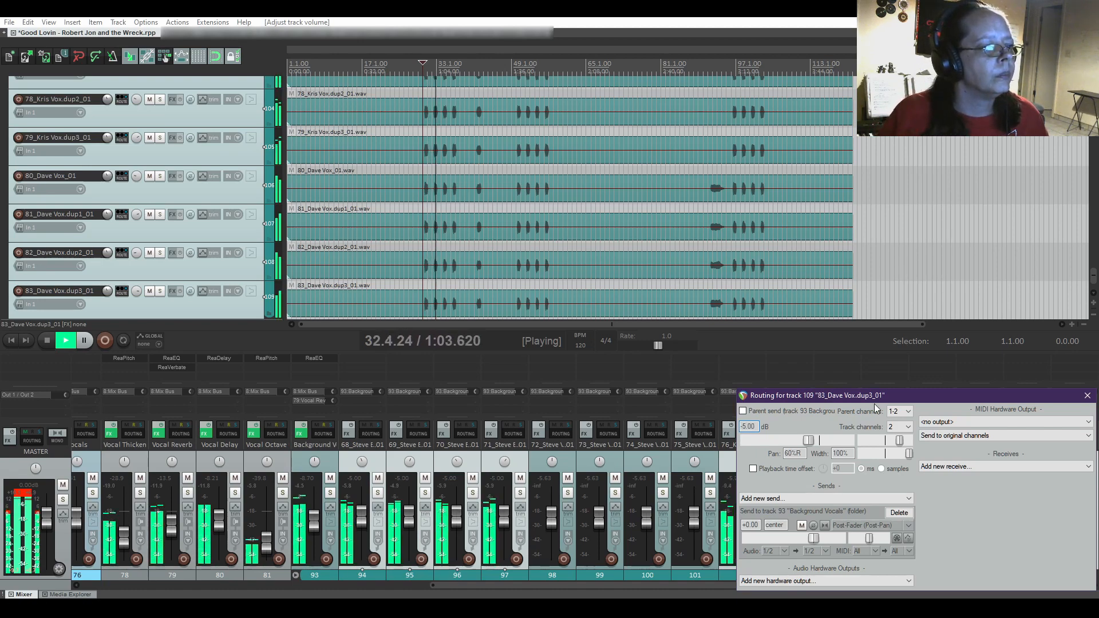
pyautogui.press('space')
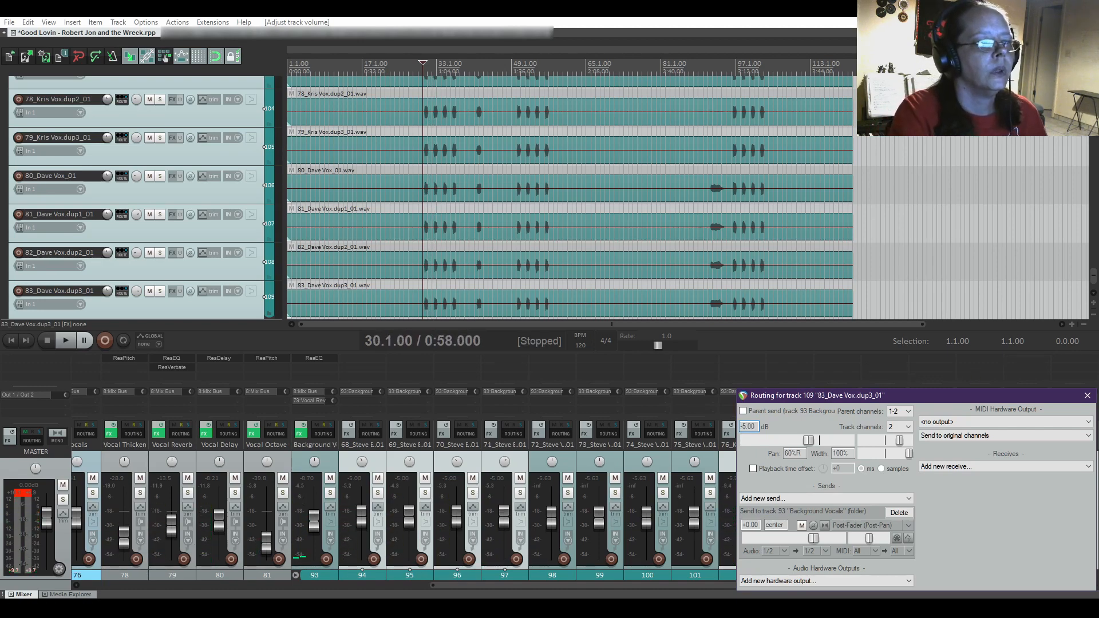
pyautogui.click(1086, 396)
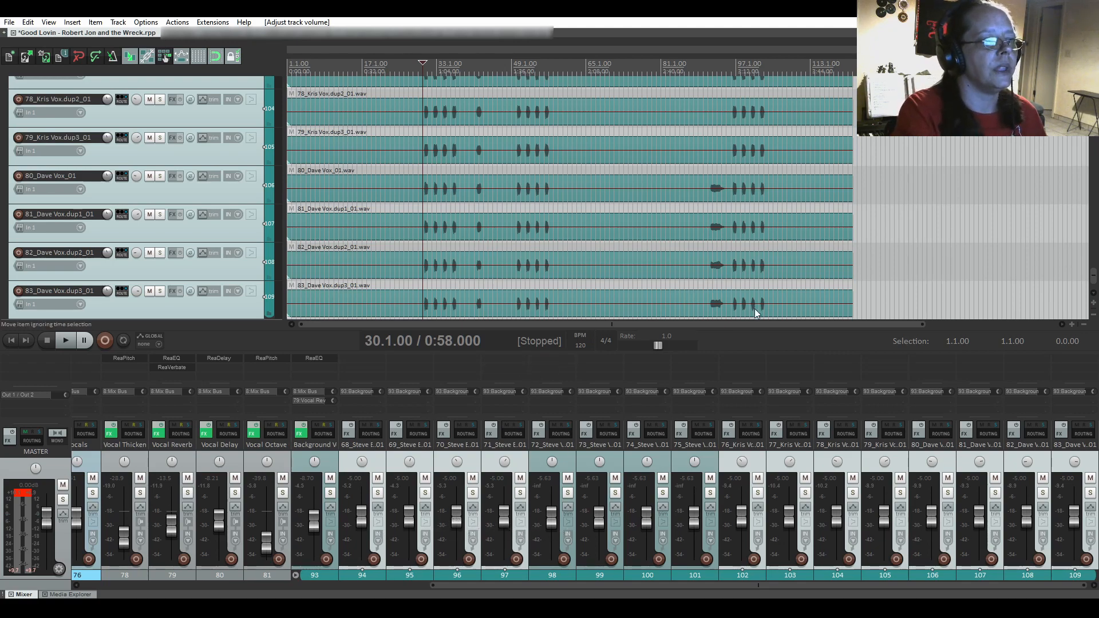
# Reduce the track selection to track 109 only, and look through the drum and percussion tracks in the arrangement.
pyautogui.click(135, 308)
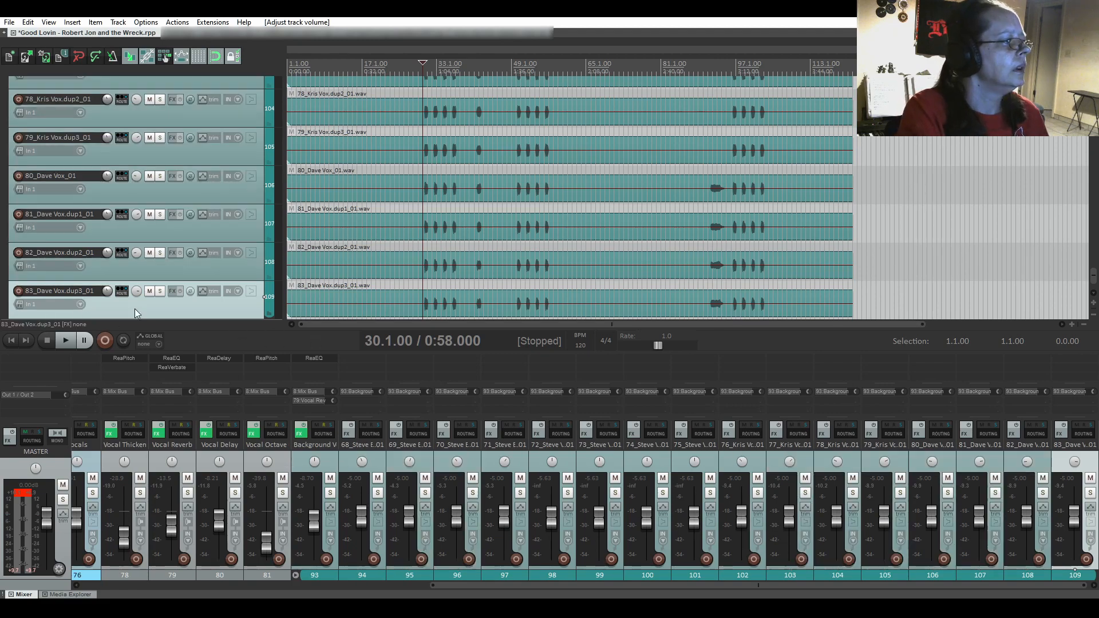
pyautogui.scroll(10, 1, 298)
pyautogui.scroll(15, 1, 297)
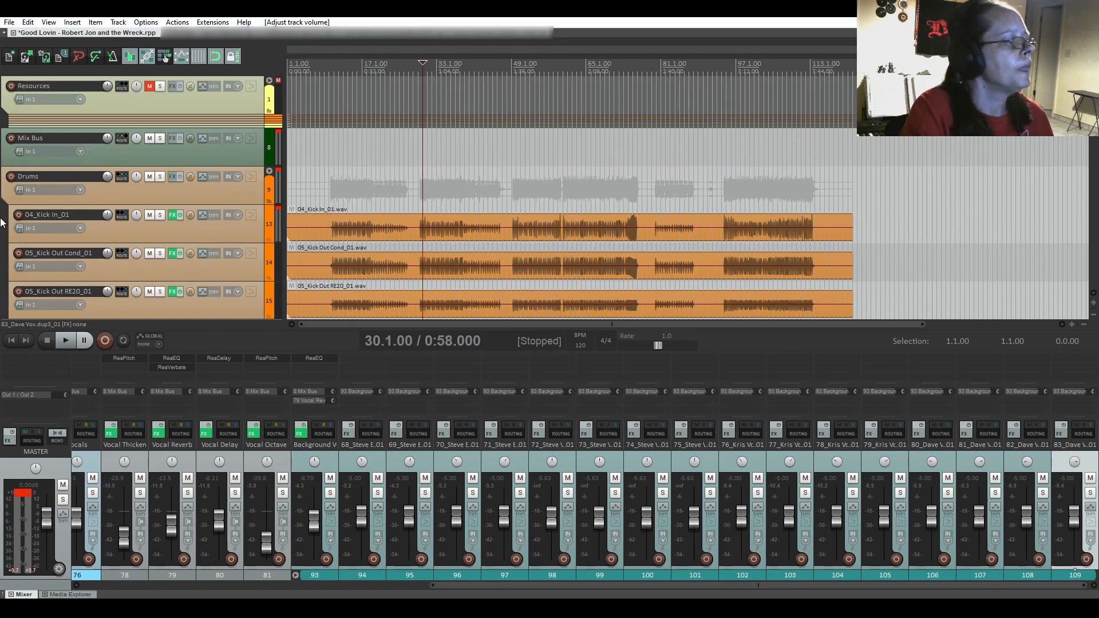
pyautogui.scroll(-4, 1, 212)
pyautogui.scroll(-8, 1, 212)
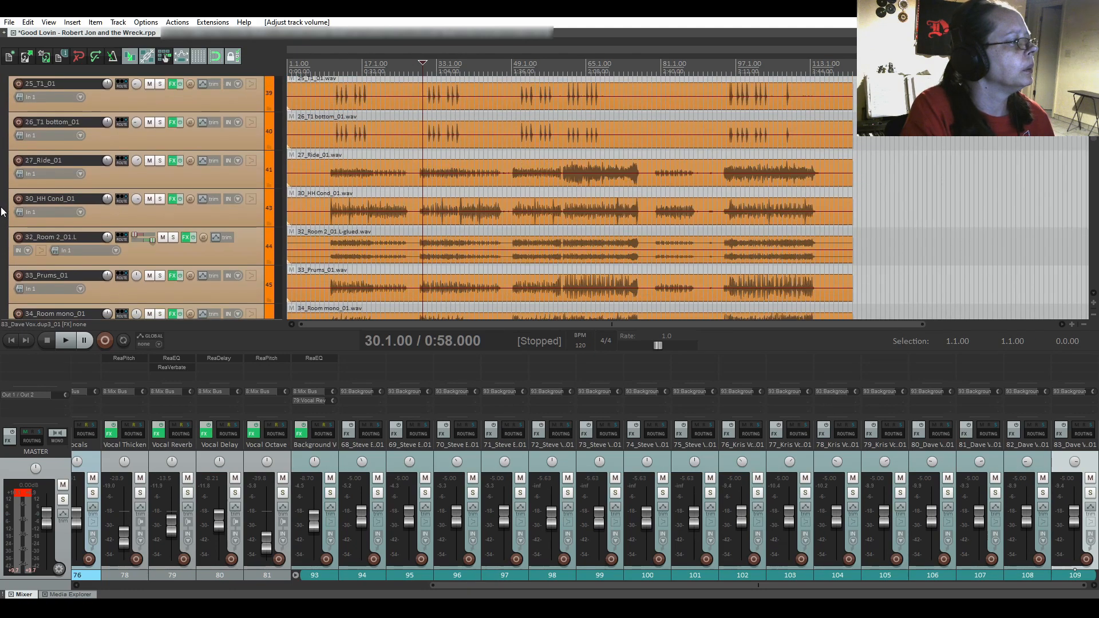
pyautogui.scroll(4, 1, 212)
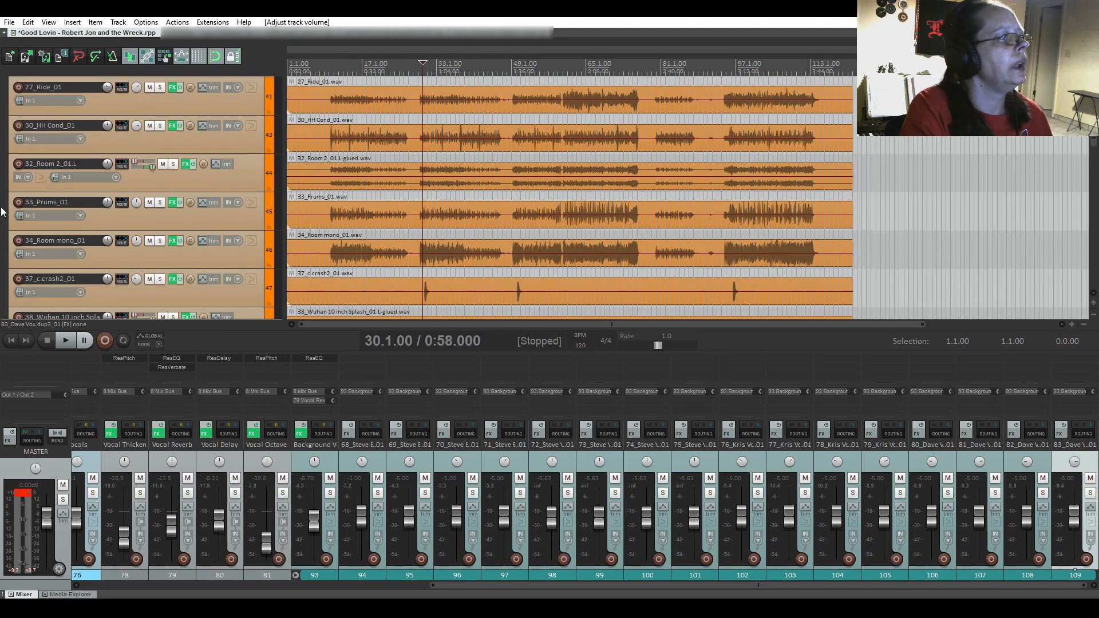
pyautogui.scroll(-6, 1, 212)
pyautogui.scroll(-1, 1, 212)
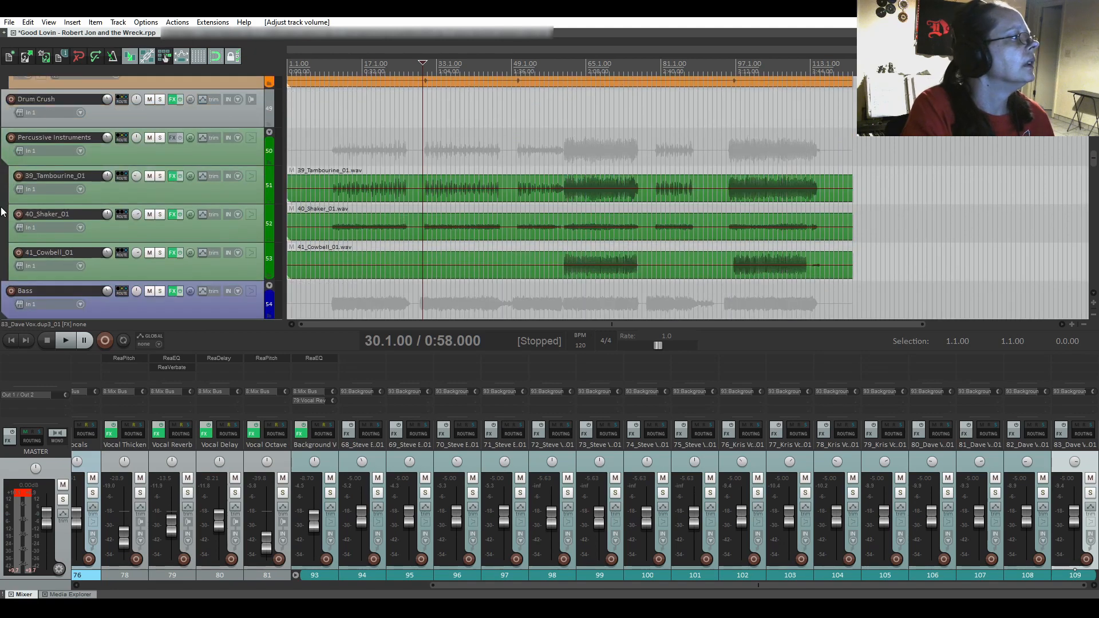
pyautogui.scroll(-1, 1, 212)
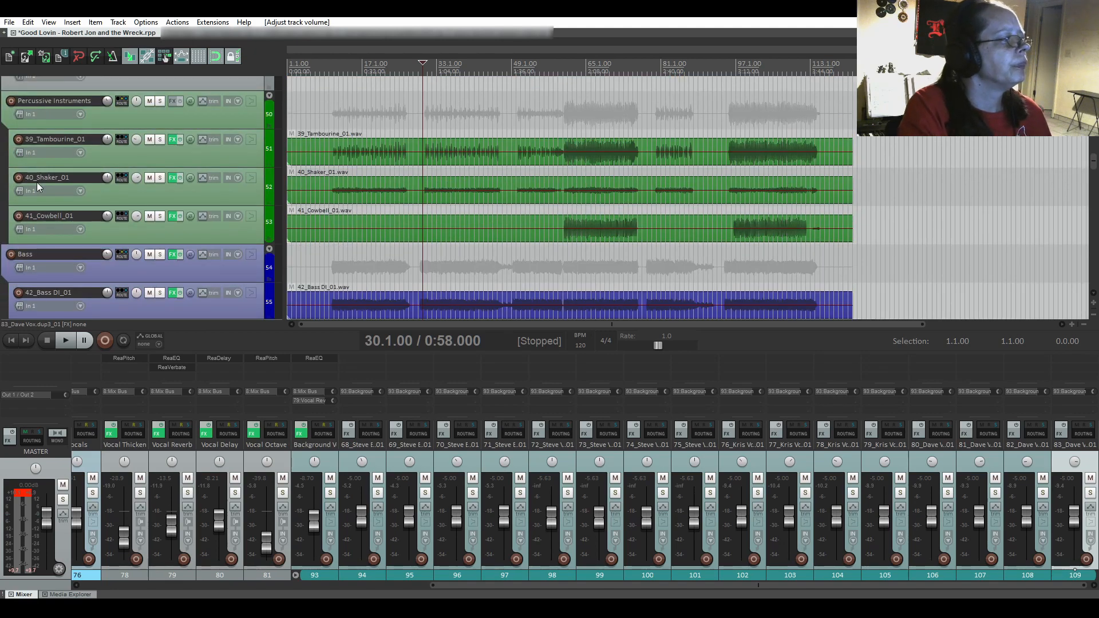
# Return the edit cursor to the project start and look through the bass and guitar tracks.
pyautogui.click(12, 340)
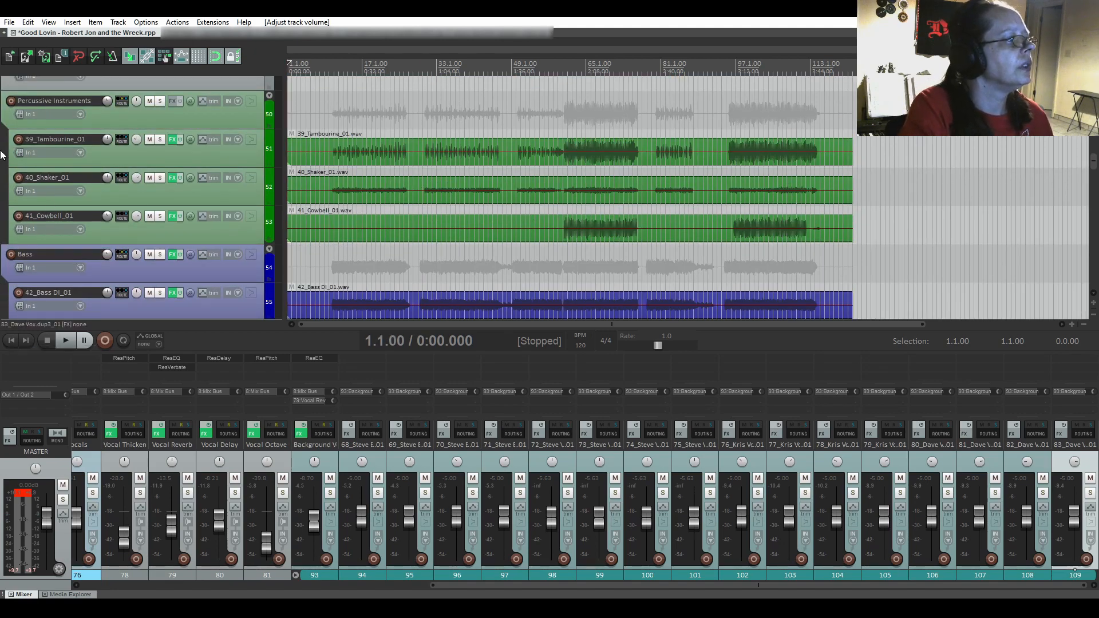
pyautogui.scroll(4, 1, 155)
pyautogui.scroll(-3, 1, 154)
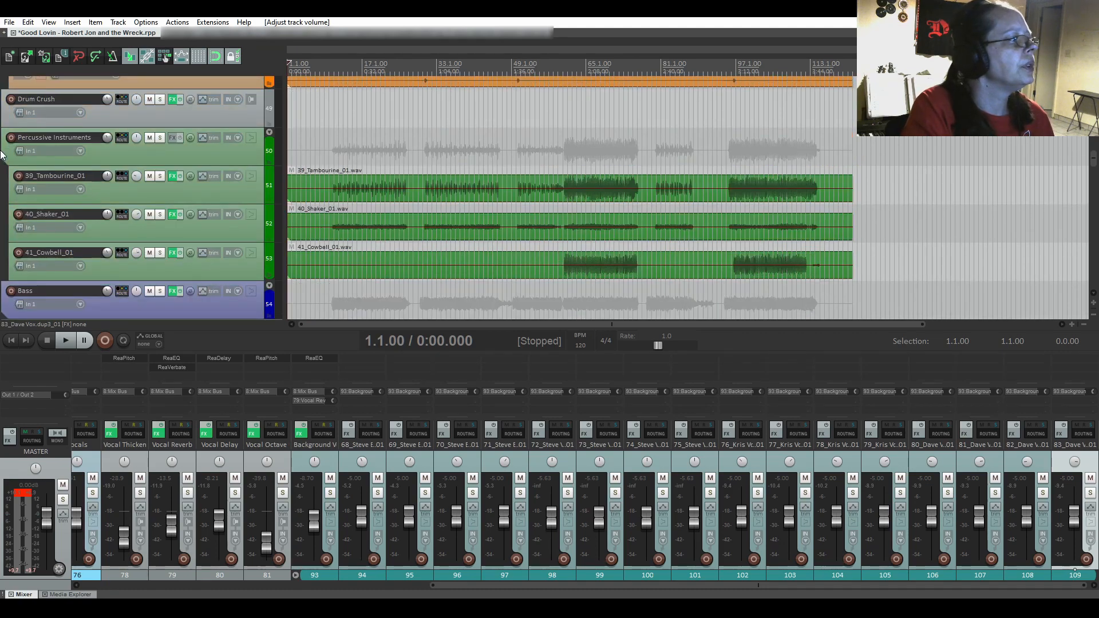
pyautogui.scroll(-7, 1, 155)
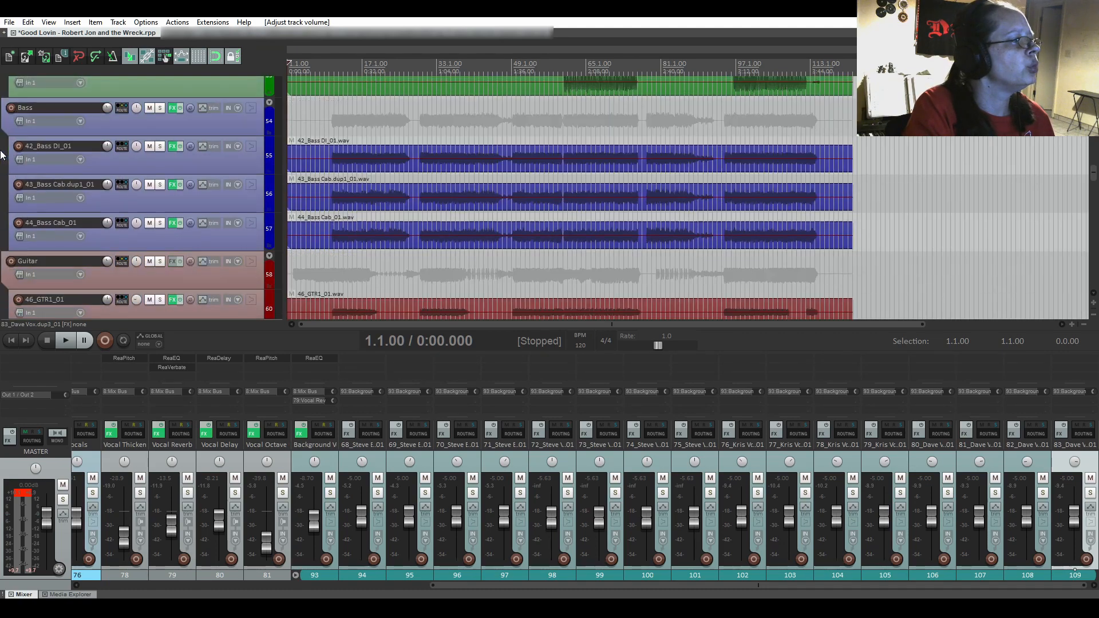
pyautogui.scroll(-1, 1, 155)
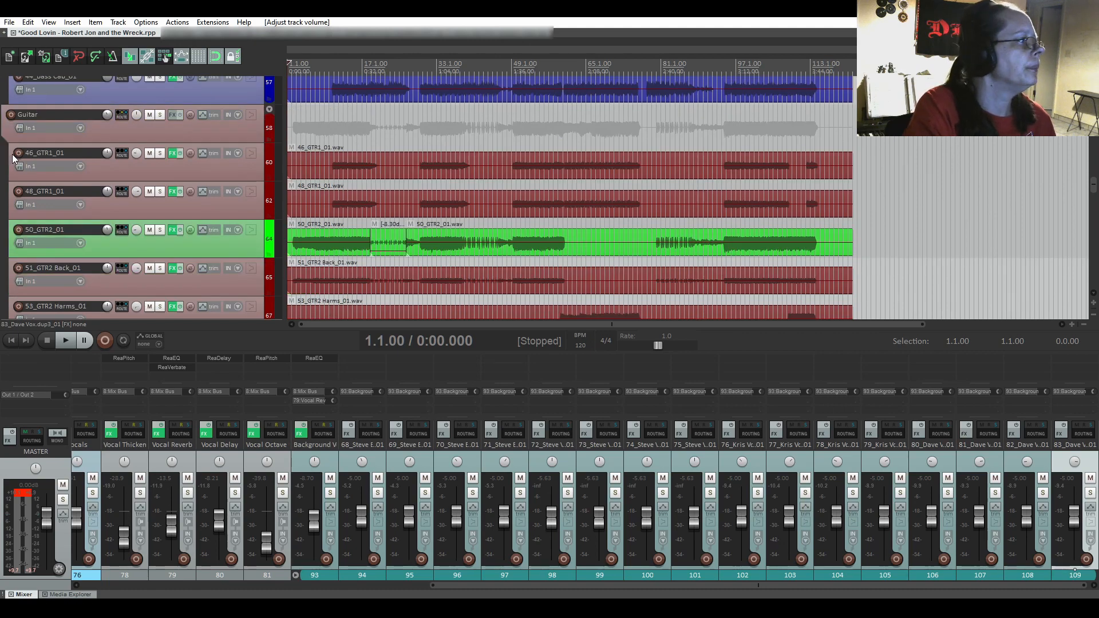
pyautogui.scroll(-4, 12, 156)
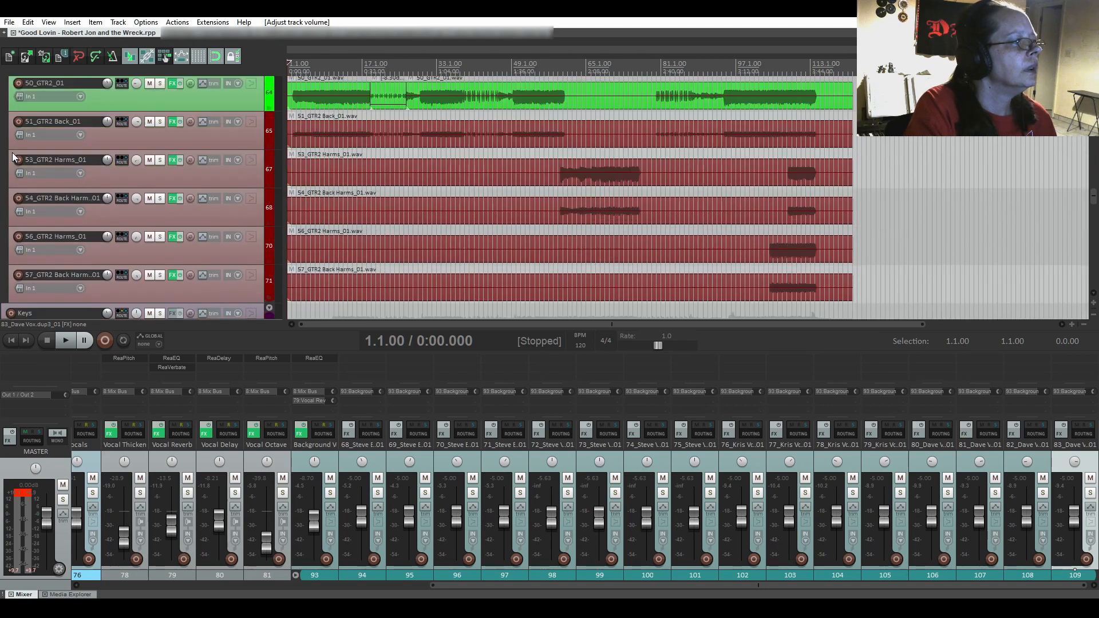
pyautogui.scroll(4, 12, 156)
pyautogui.scroll(-1, 14, 156)
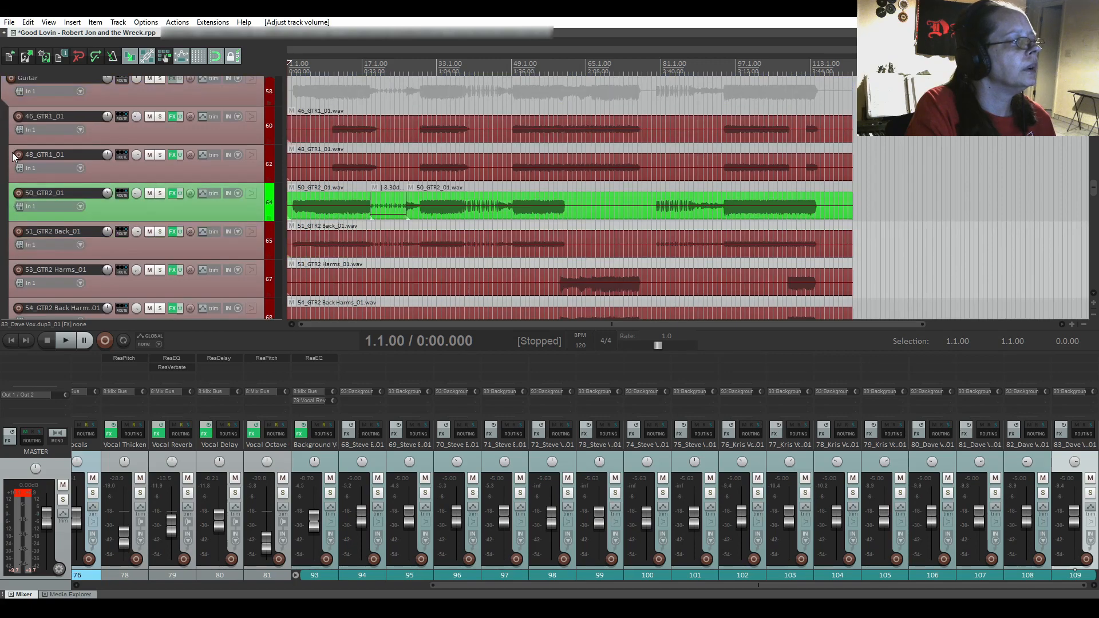
pyautogui.scroll(-2, 1, 175)
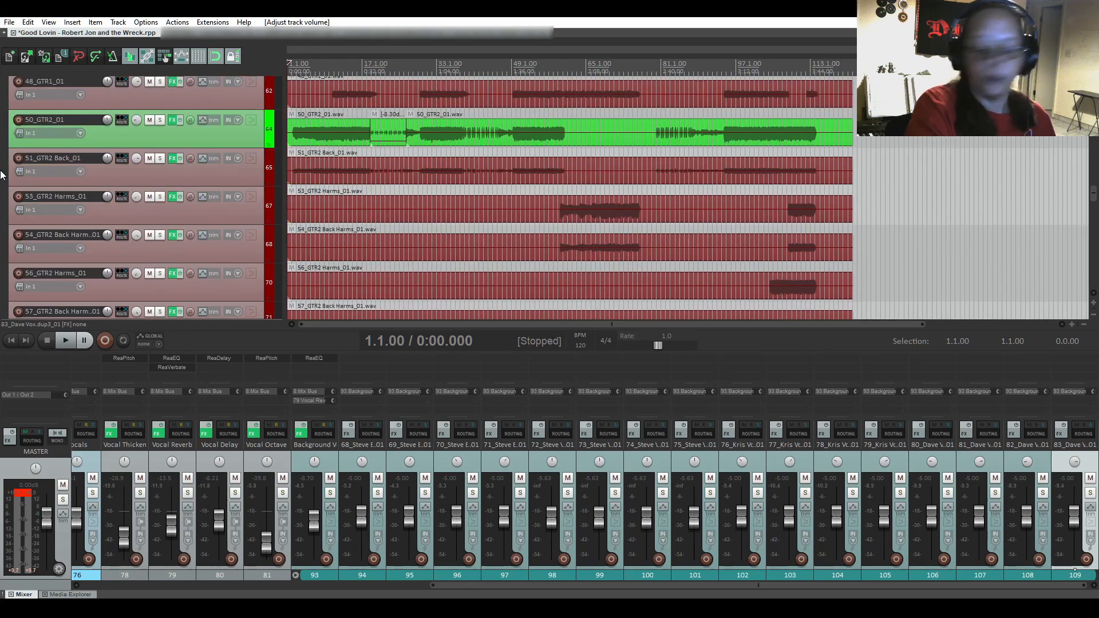